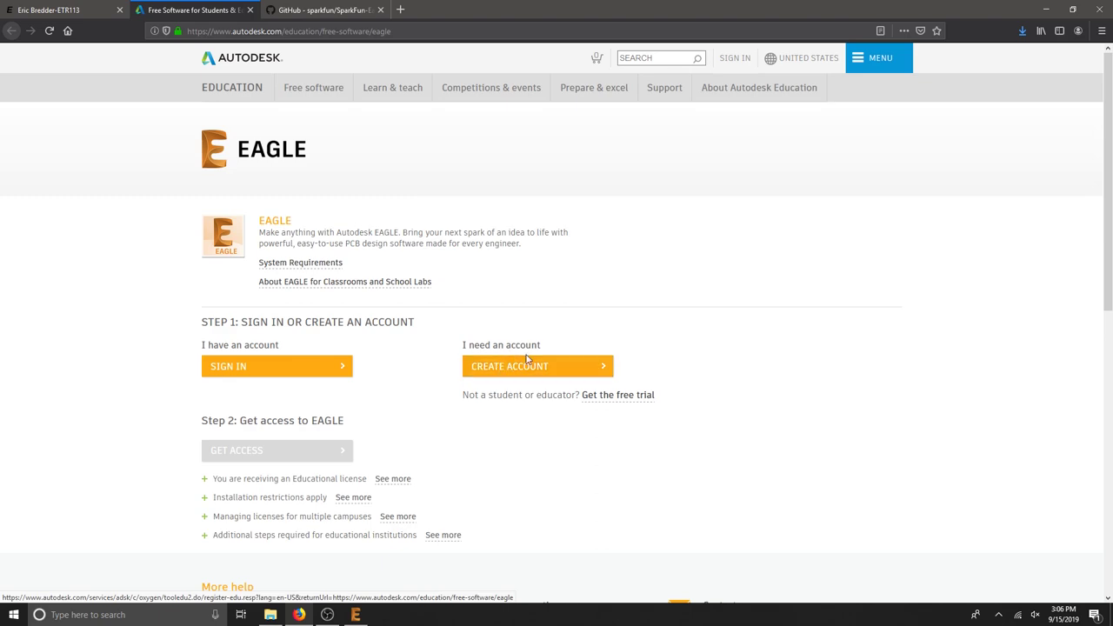
# Switch from the Firefox EAGLE download page to the EAGLE 9.4.0 Control Panel.
pyautogui.click(354, 615)
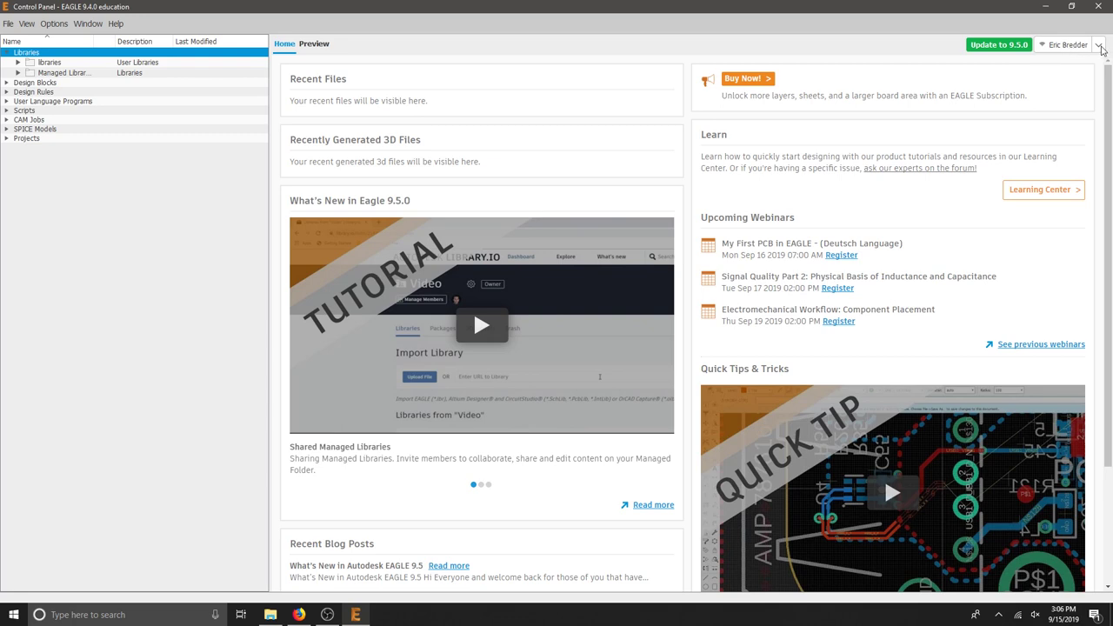
# Dismiss the account menu without changes and collapse the Libraries group in the tree.
pyautogui.click(1099, 48)
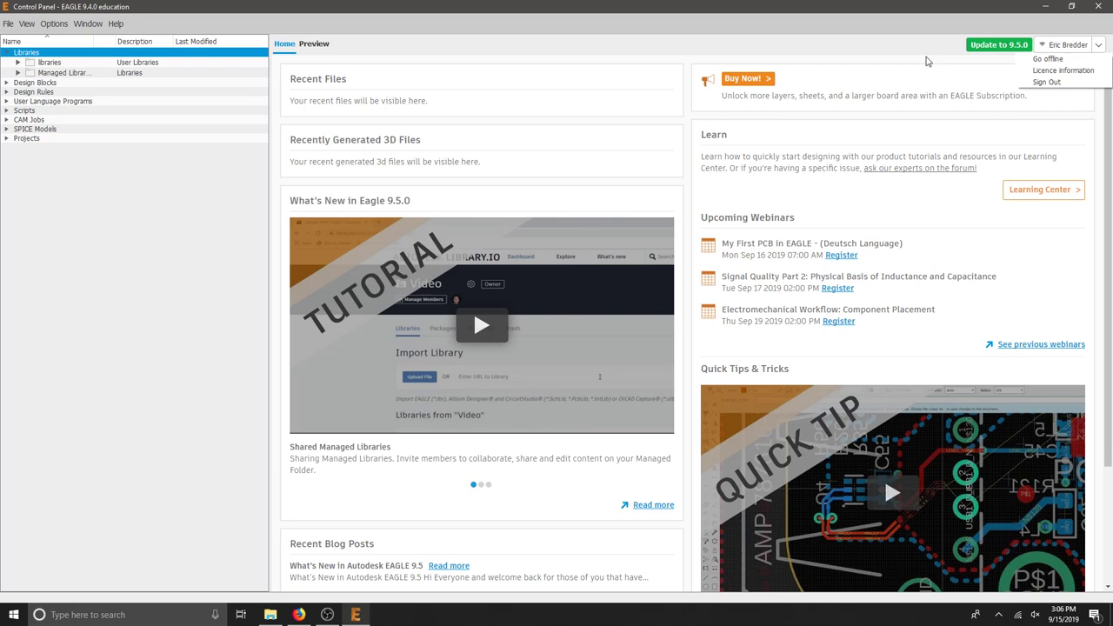
pyautogui.click(865, 54)
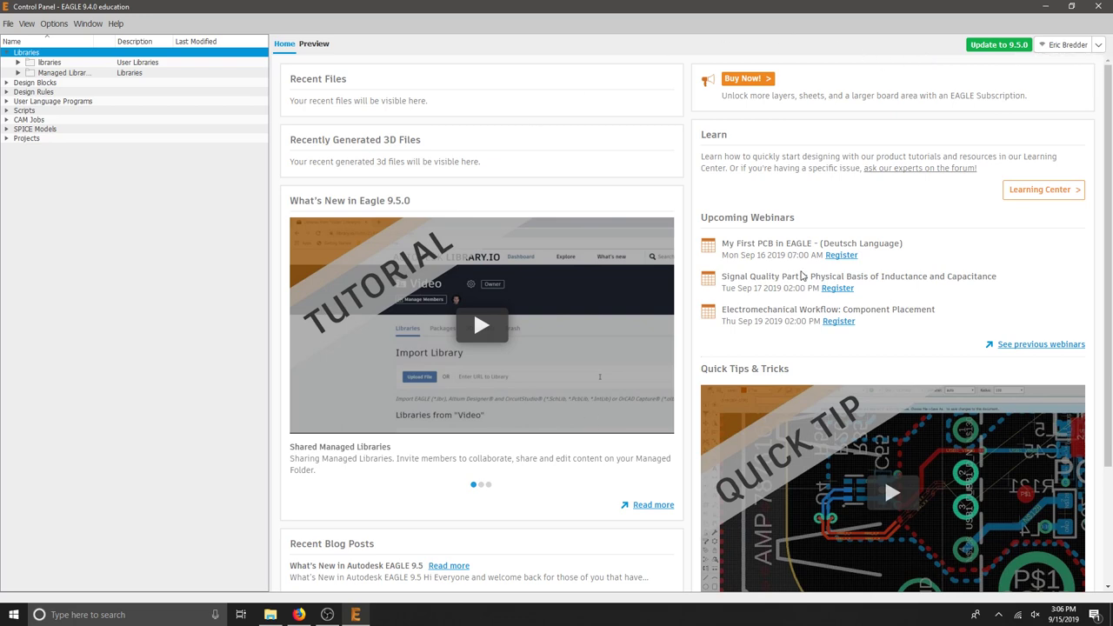
pyautogui.click(7, 53)
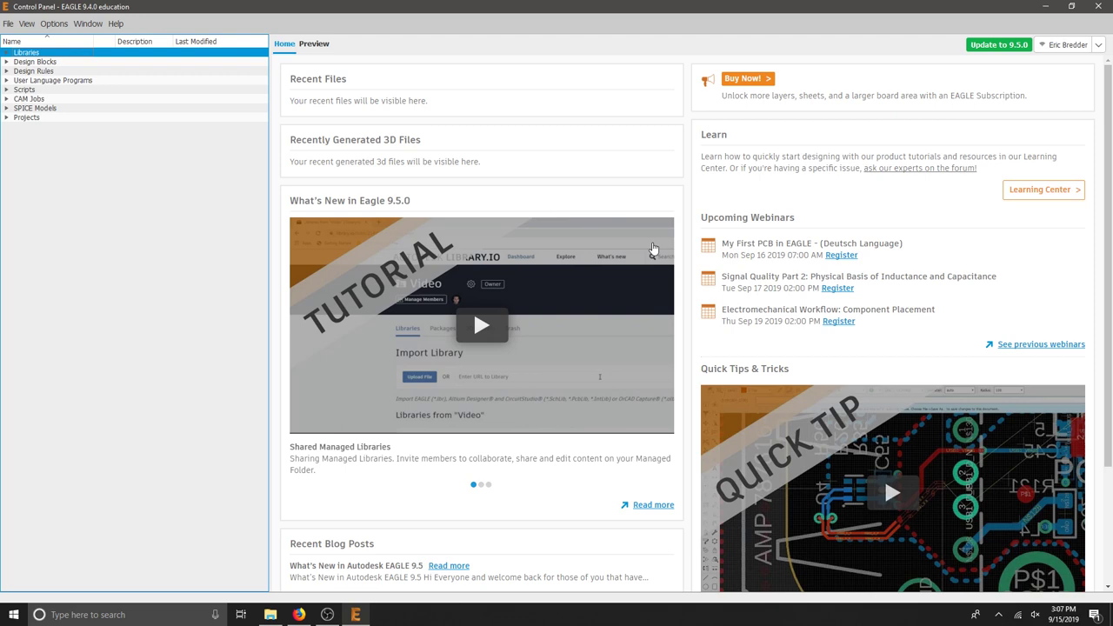
# Show the Preview pane and browse the Libraries and Projects groups in the tree.
pyautogui.click(315, 46)
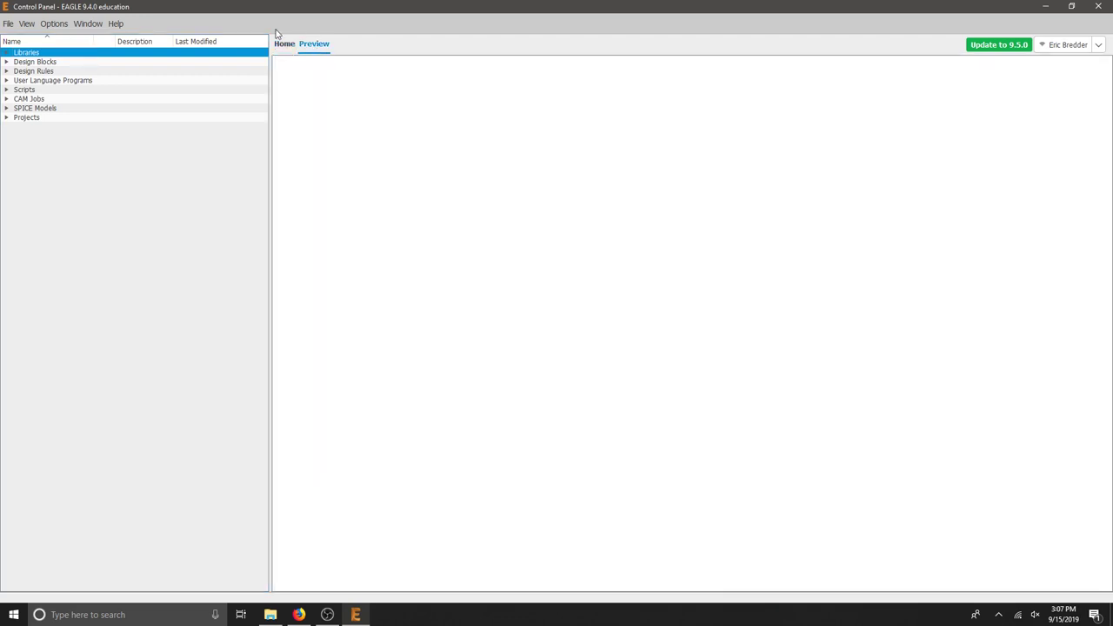
pyautogui.doubleClick(26, 53)
pyautogui.click(44, 62)
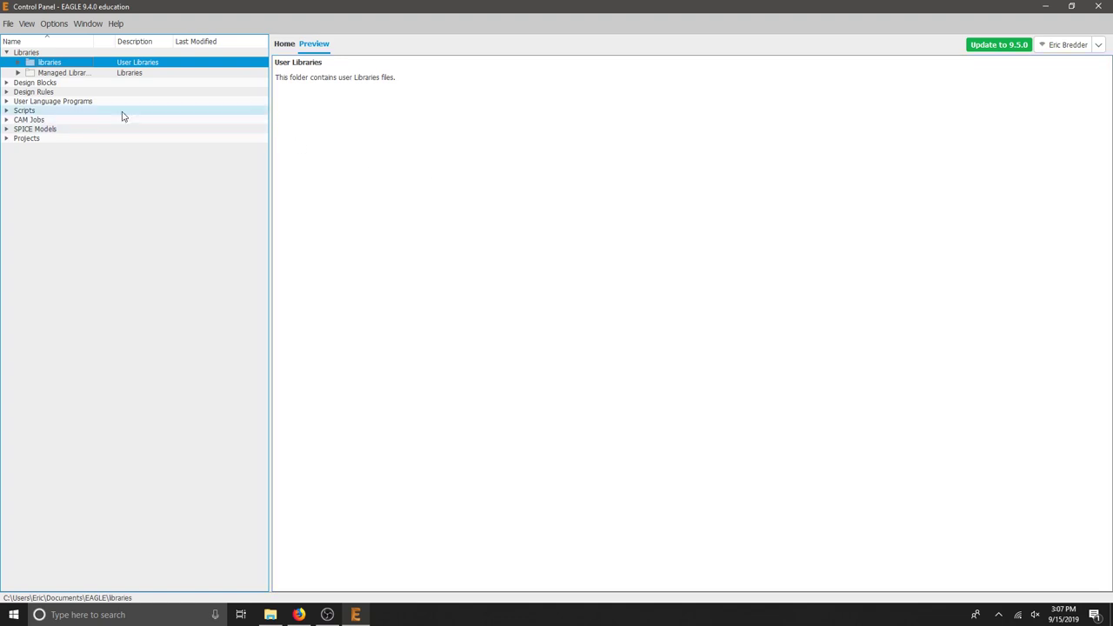
pyautogui.click(25, 141)
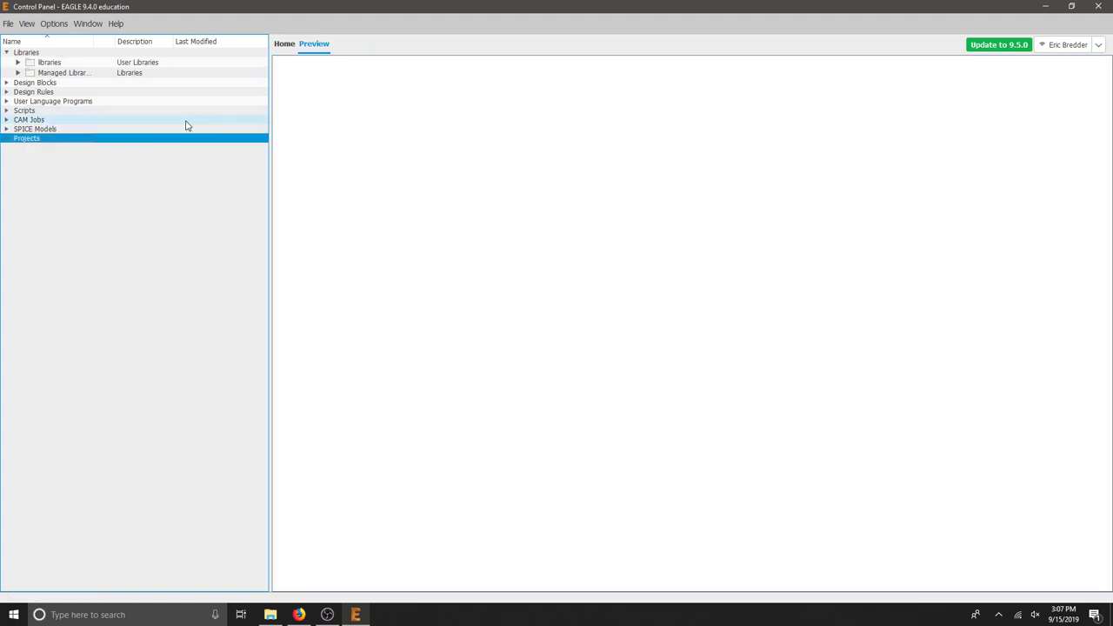
# Create an empty untitled.sch schematic through File > New > Schematic.
pyautogui.click(8, 24)
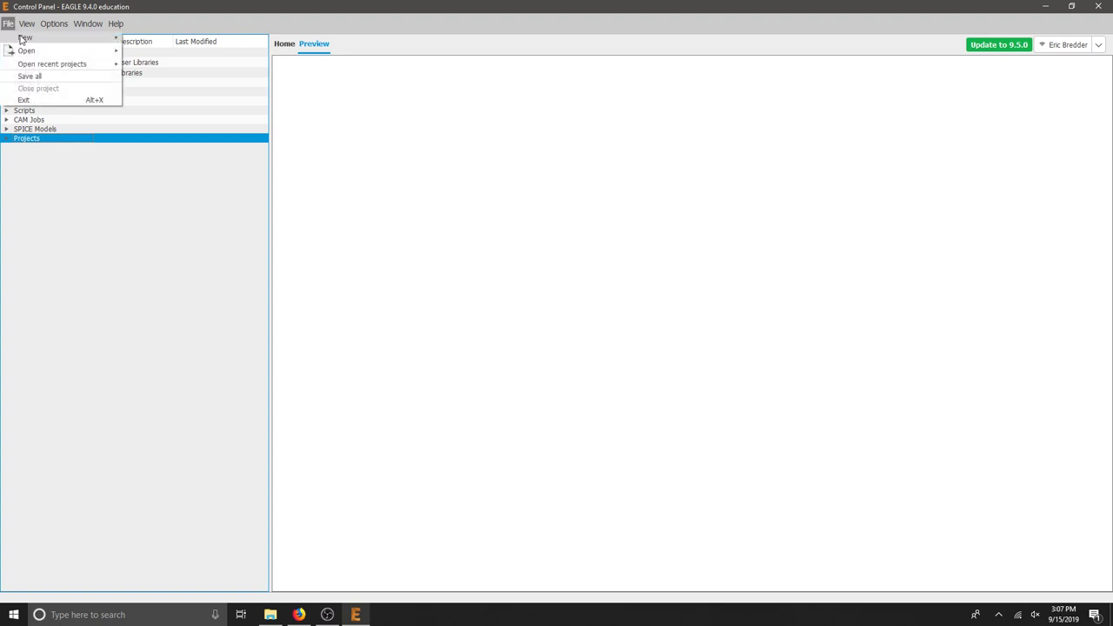
pyautogui.moveTo(26, 38)
pyautogui.click(155, 55)
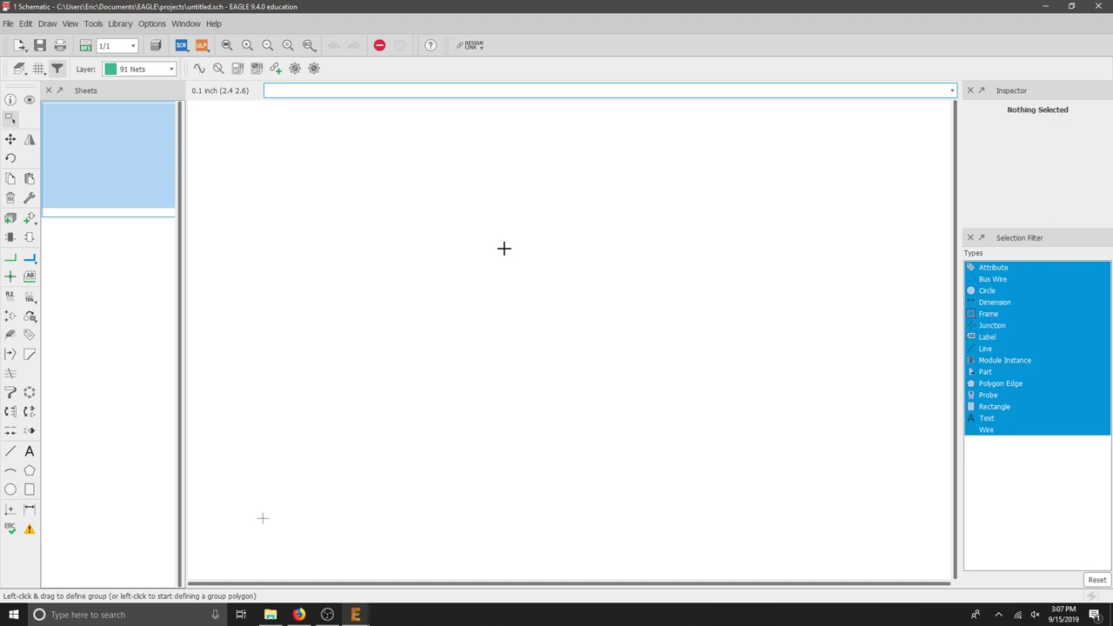
# Display the grid as 0.1 inch lines with multiple 1 on the empty sheet.
pyautogui.click(38, 69)
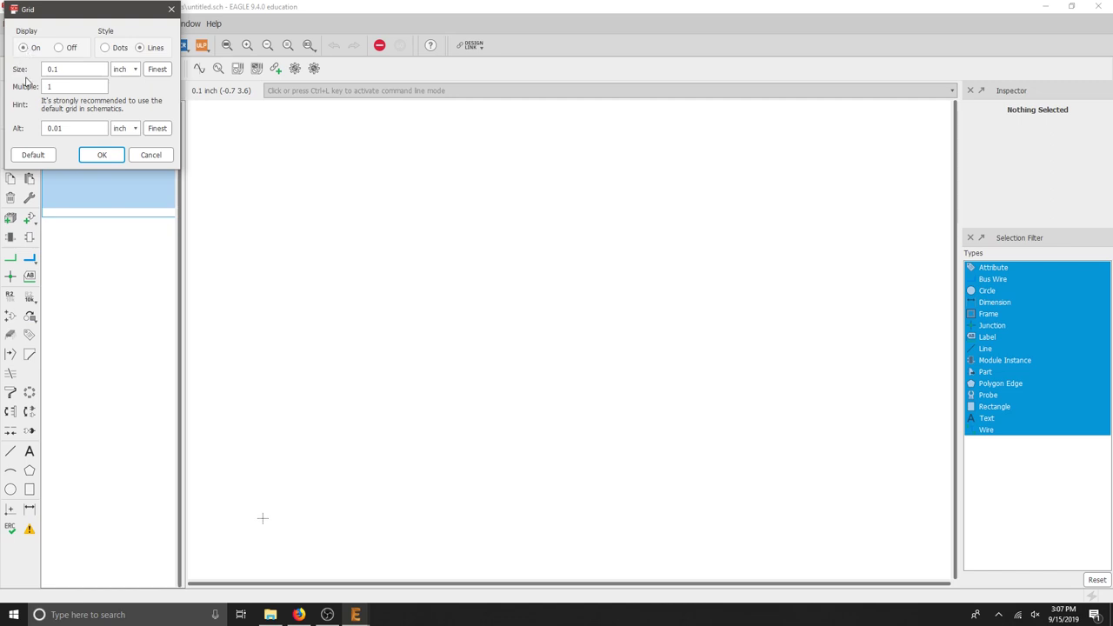
pyautogui.write('1')
pyautogui.click(63, 75)
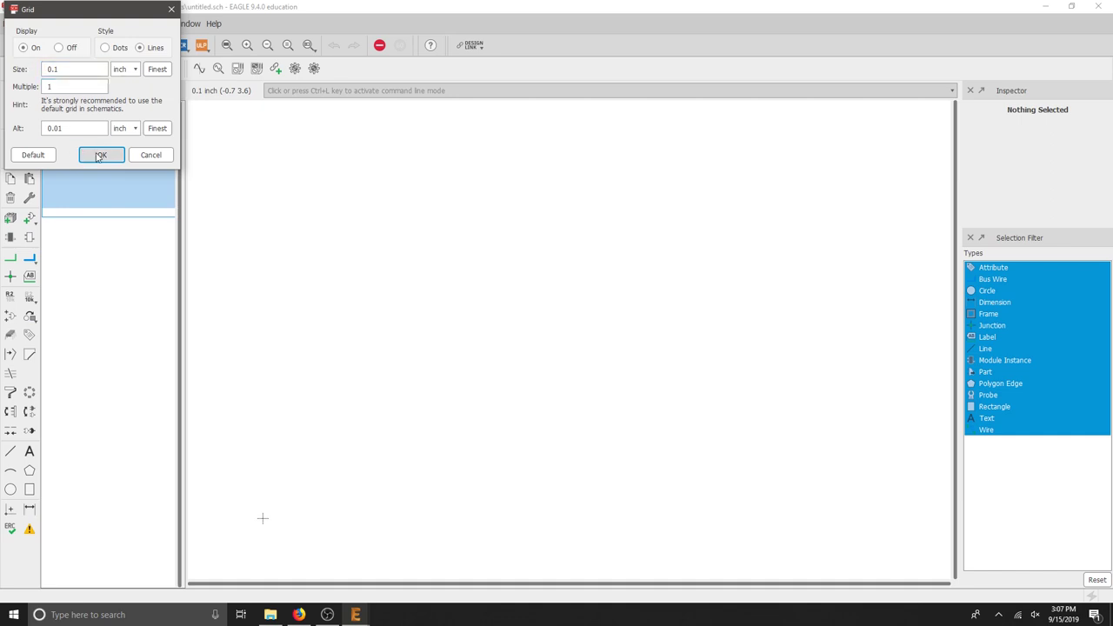
pyautogui.click(98, 156)
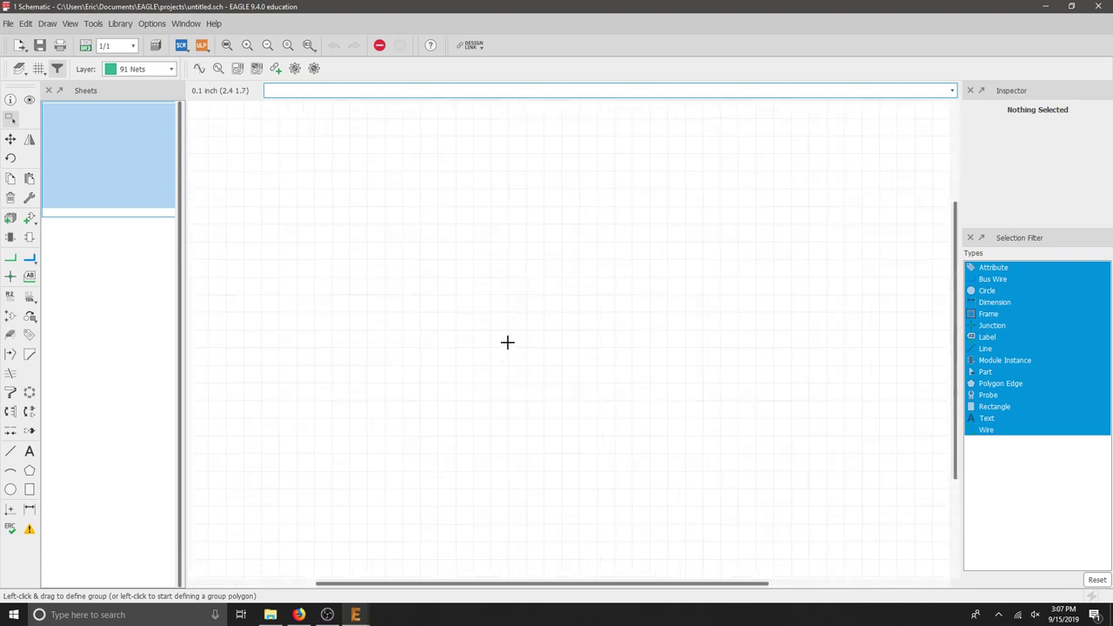
pyautogui.scroll(2, 507, 341)
pyautogui.scroll(-1, 502, 341)
pyautogui.scroll(2, 496, 340)
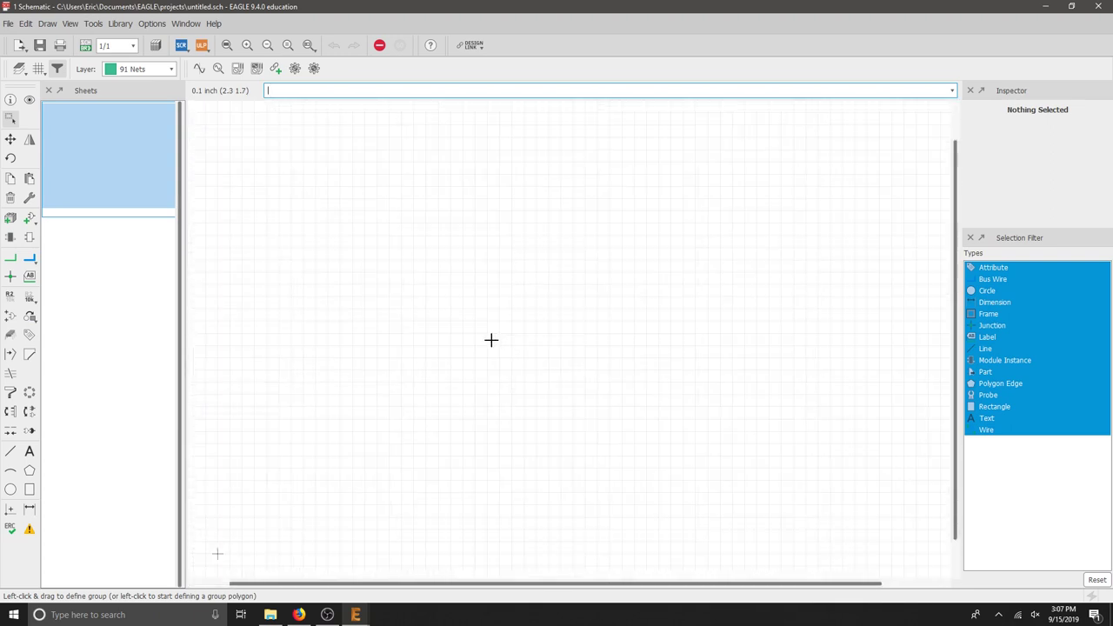
pyautogui.scroll(-3, 447, 345)
pyautogui.scroll(3, 249, 531)
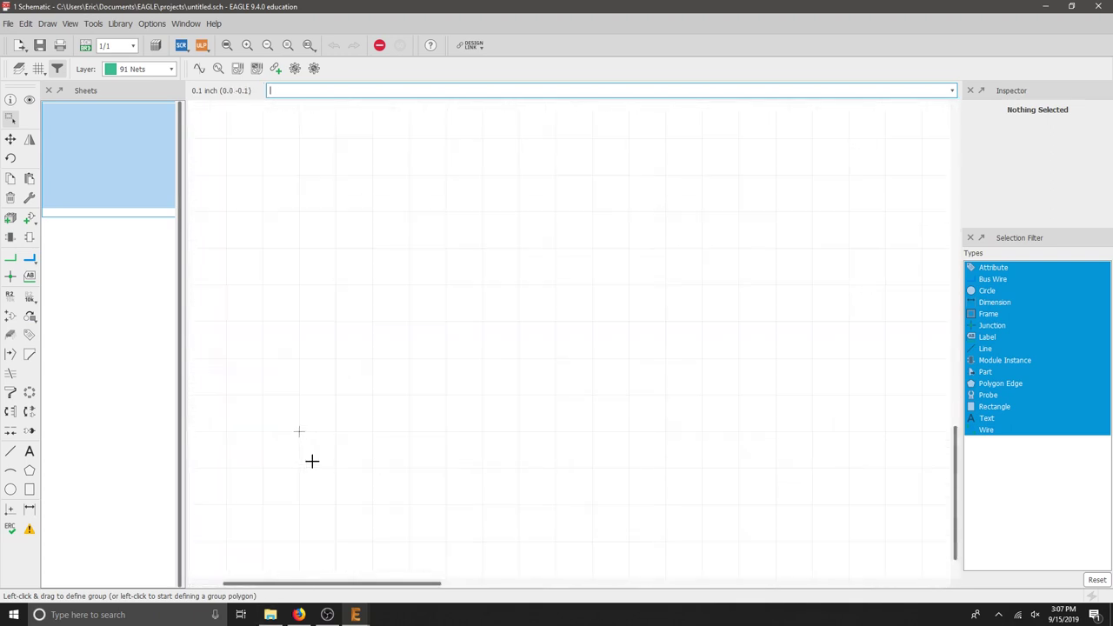
pyautogui.scroll(-1, 235, 443)
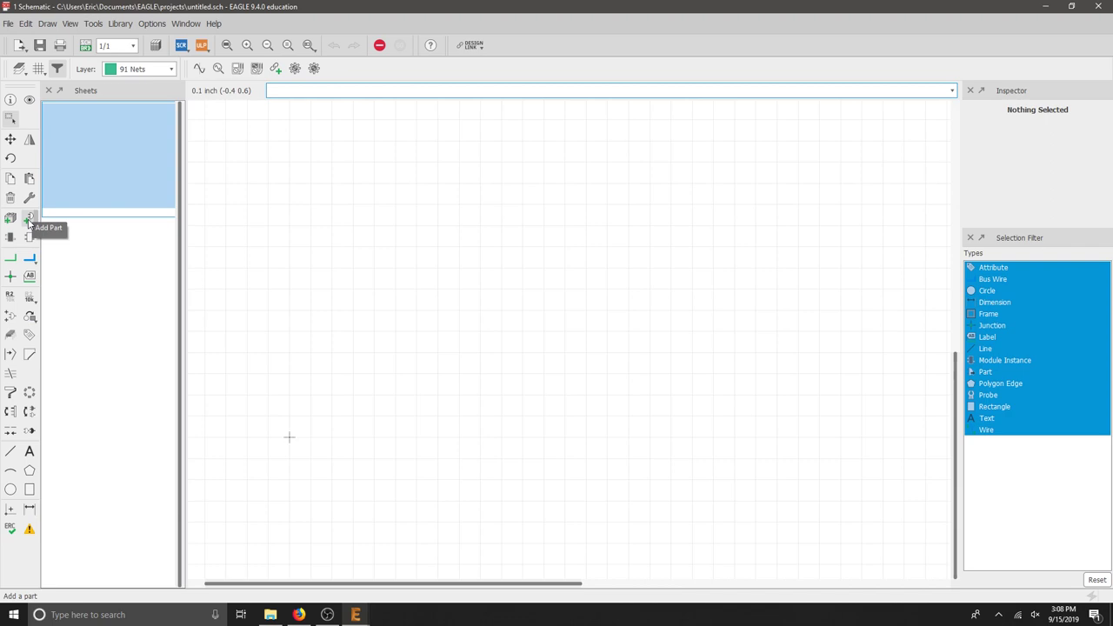
# From the Add Part dialog, open the Library Manager and move it higher on screen.
pyautogui.click(28, 221)
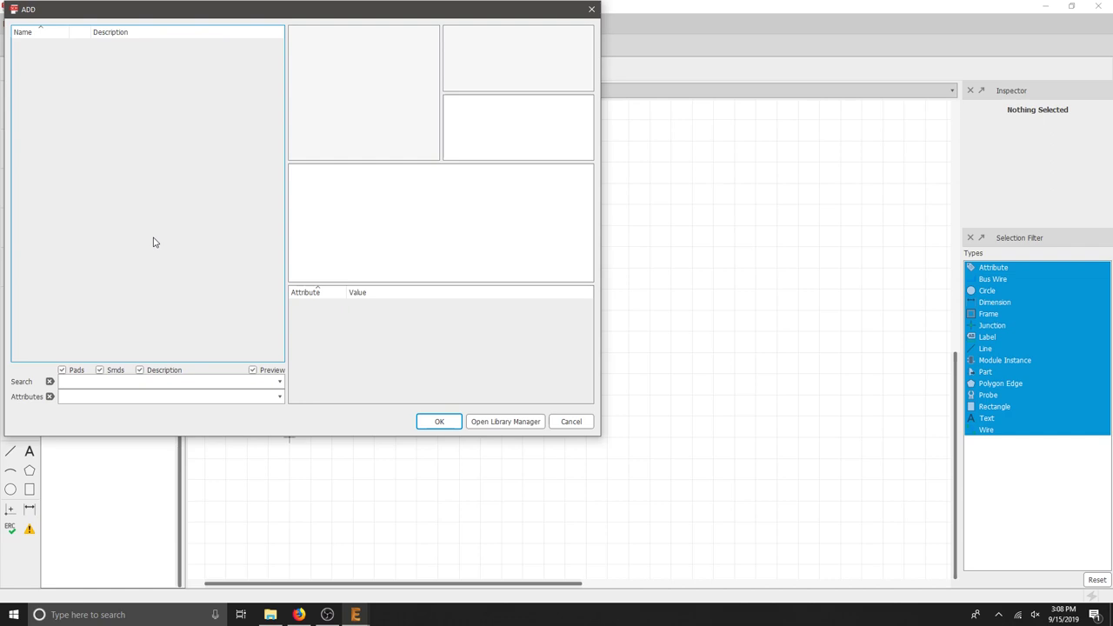
pyautogui.click(506, 423)
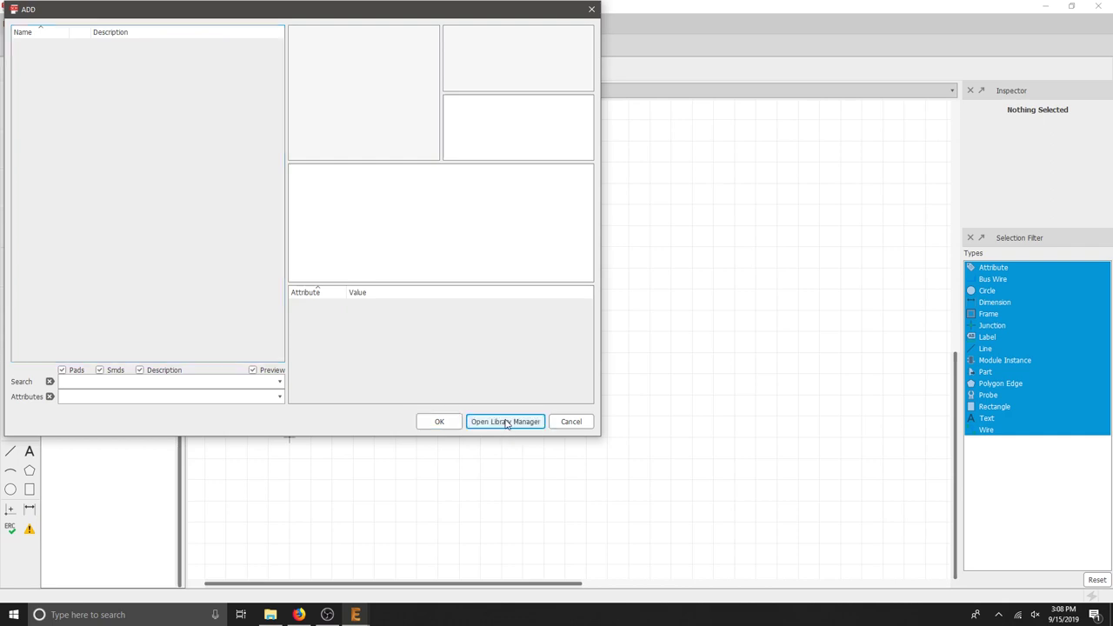
pyautogui.moveTo(489, 165); pyautogui.dragTo(486, 84)
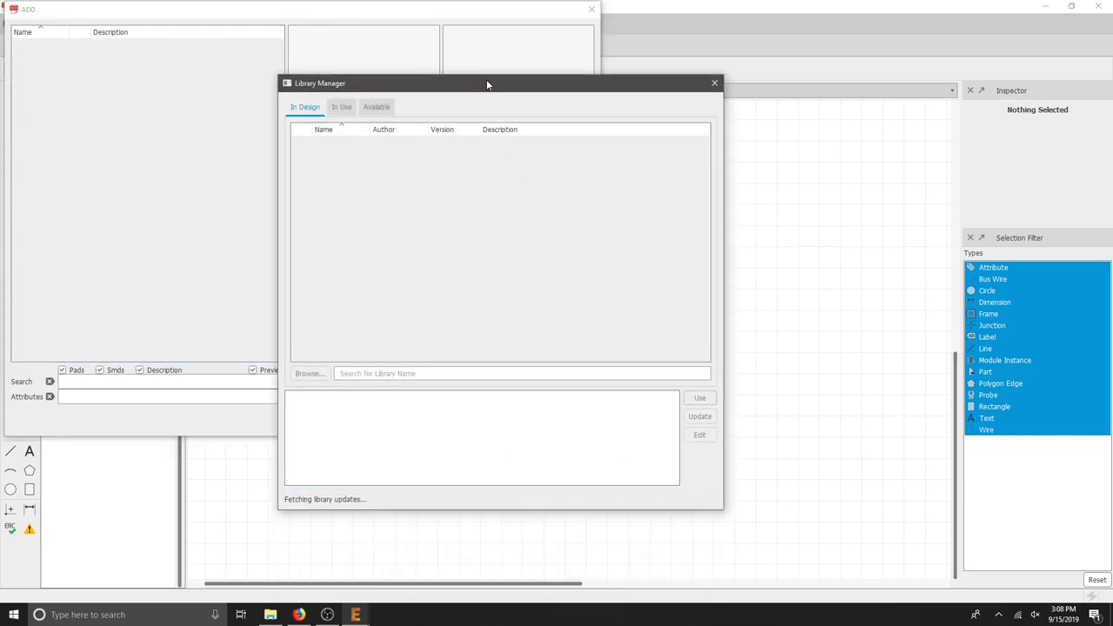
# On the Available tab, uncheck Only show local libraries to list all libraries.
pyautogui.click(377, 108)
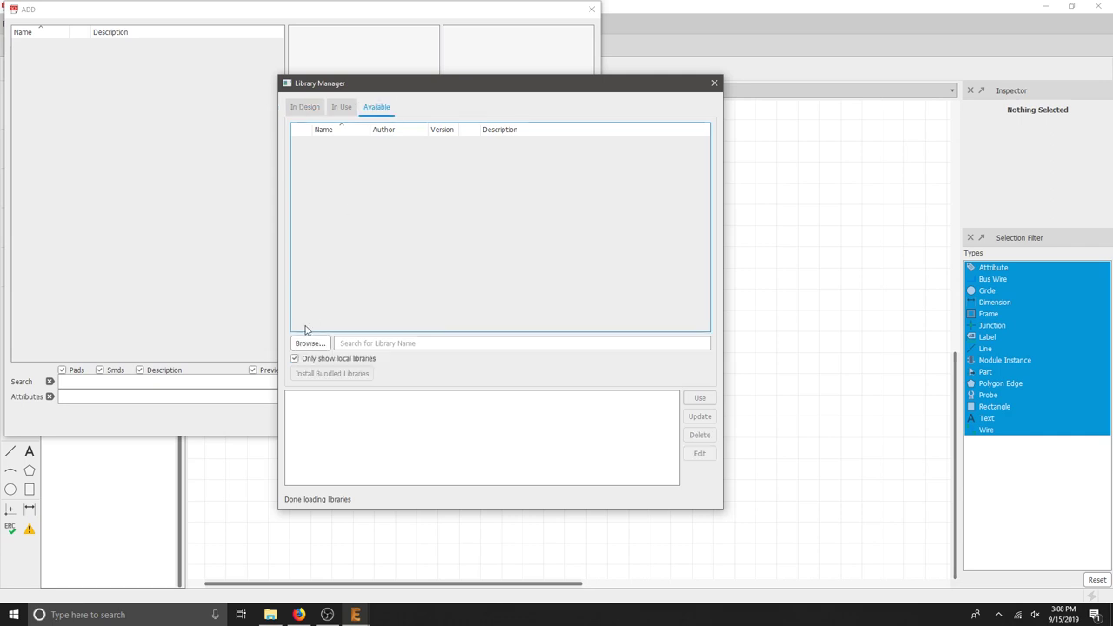
pyautogui.click(294, 358)
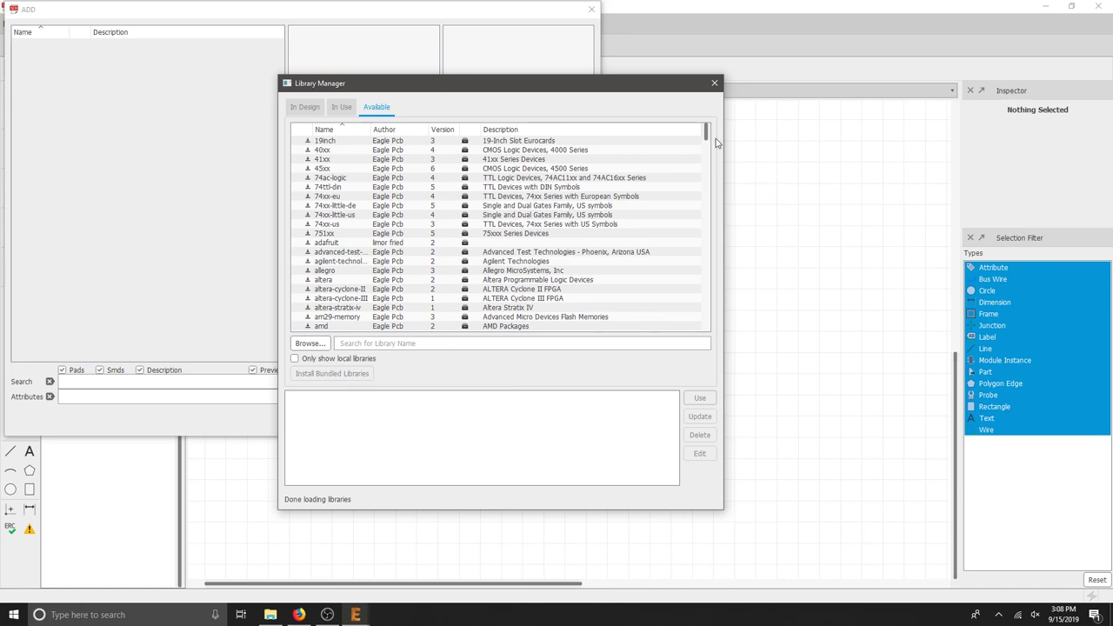
pyautogui.moveTo(706, 132)
pyautogui.mouseDown()
pyautogui.moveTo(718, 327)
pyautogui.moveTo(707, 130)
pyautogui.mouseUp()
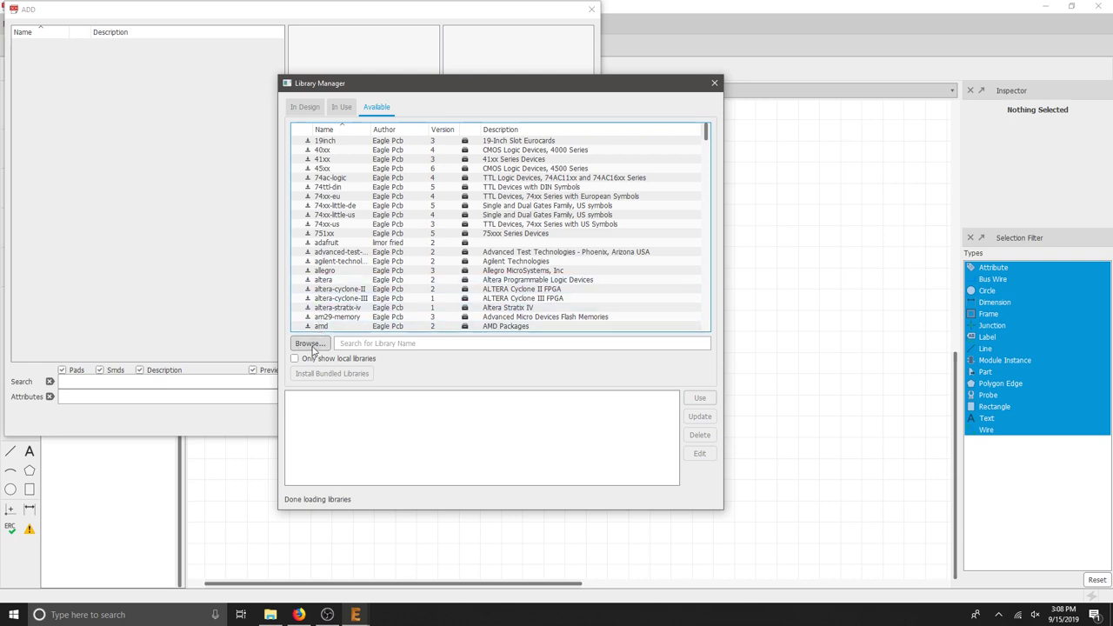
# Download the SparkFun-Eagle-Libraries GitHub repository as a ZIP archive.
pyautogui.click(298, 615)
pyautogui.click(317, 10)
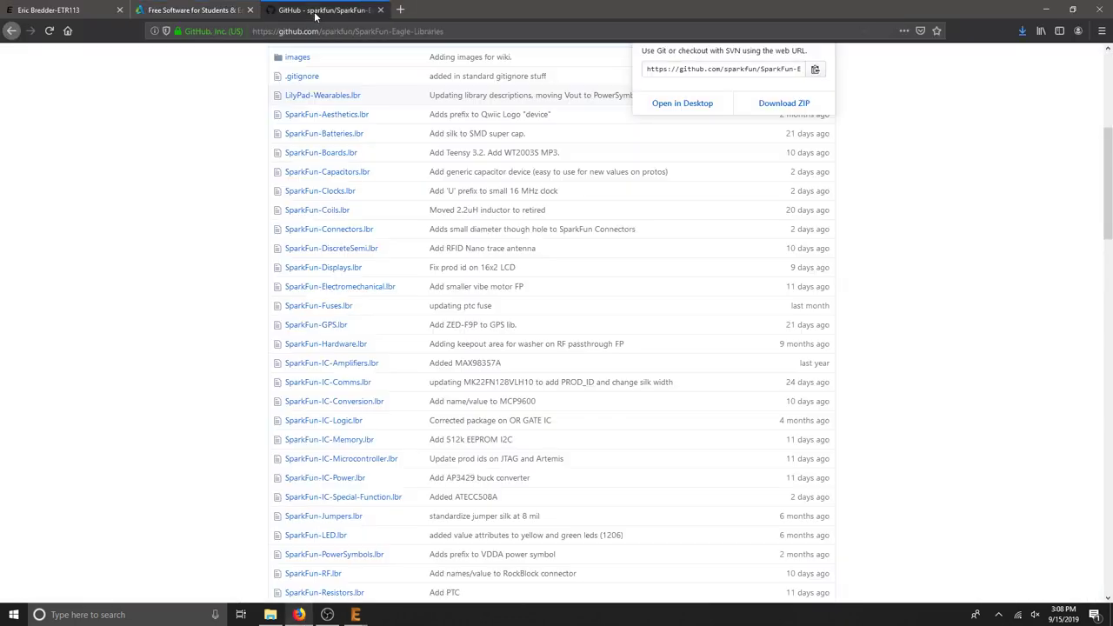
pyautogui.scroll(4, 213, 87)
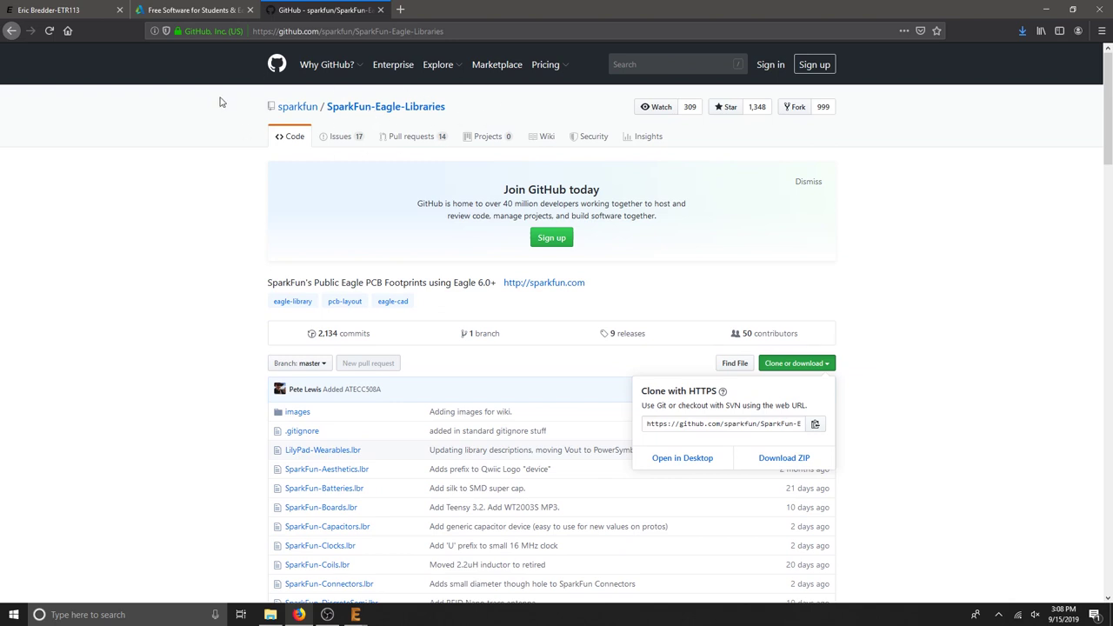
pyautogui.click(922, 466)
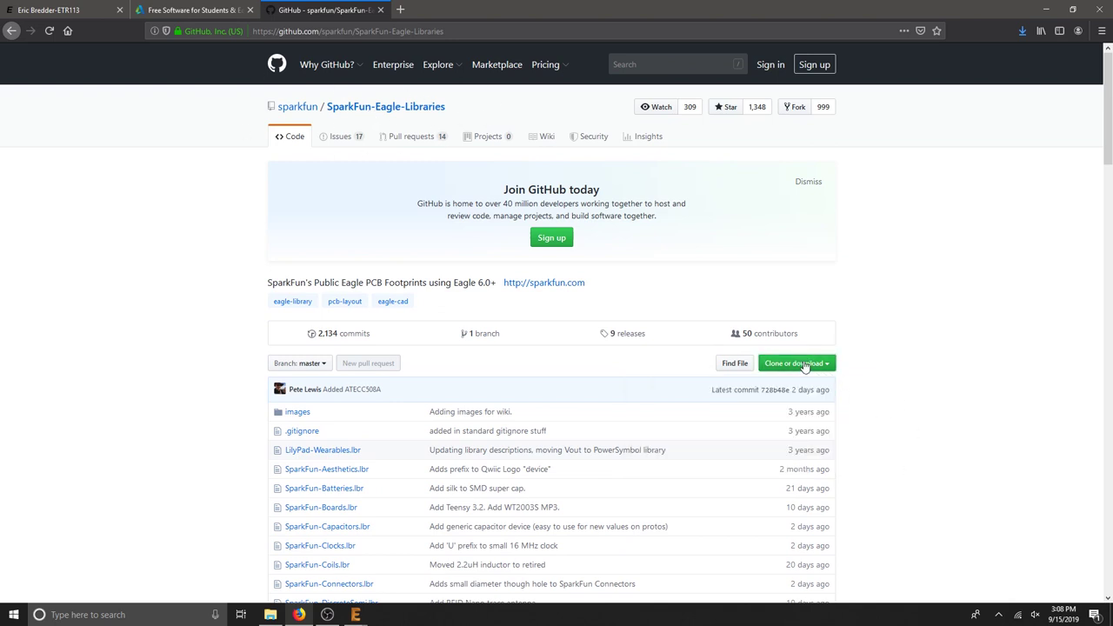
pyautogui.click(804, 365)
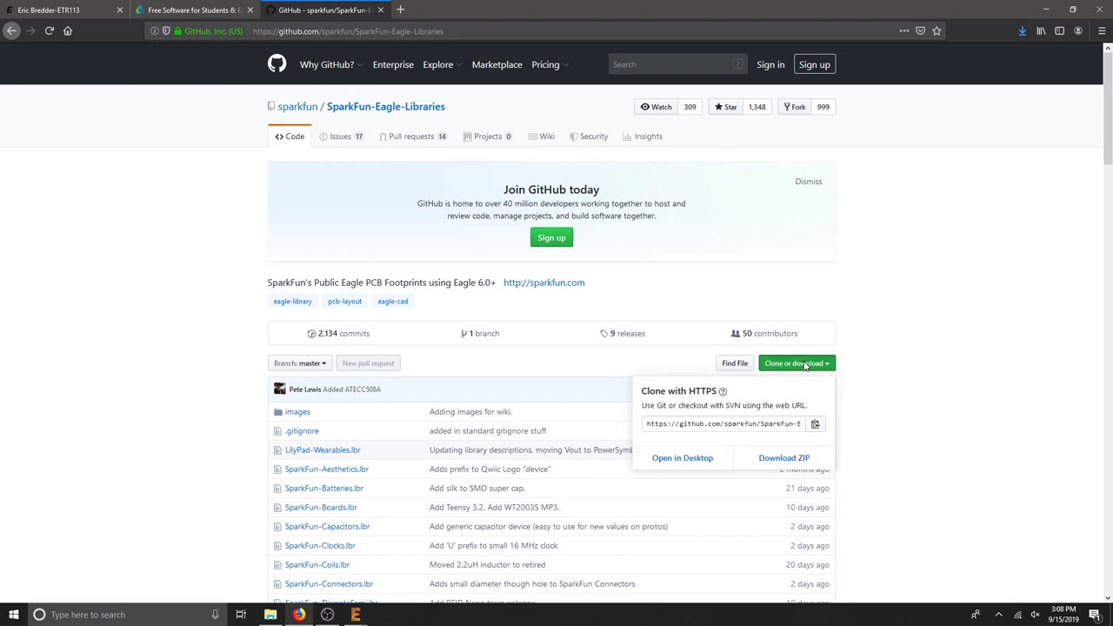
pyautogui.click(785, 459)
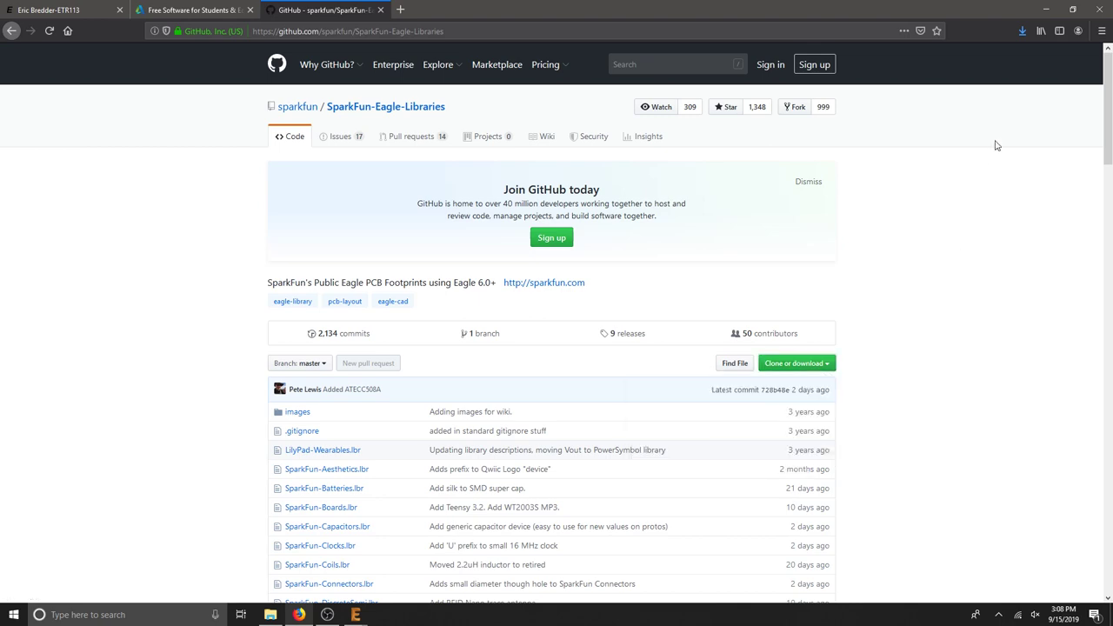
# Scroll through the repository's file list, then return to the ETR113 class page.
pyautogui.scroll(-5, 994, 165)
pyautogui.scroll(3, 472, 417)
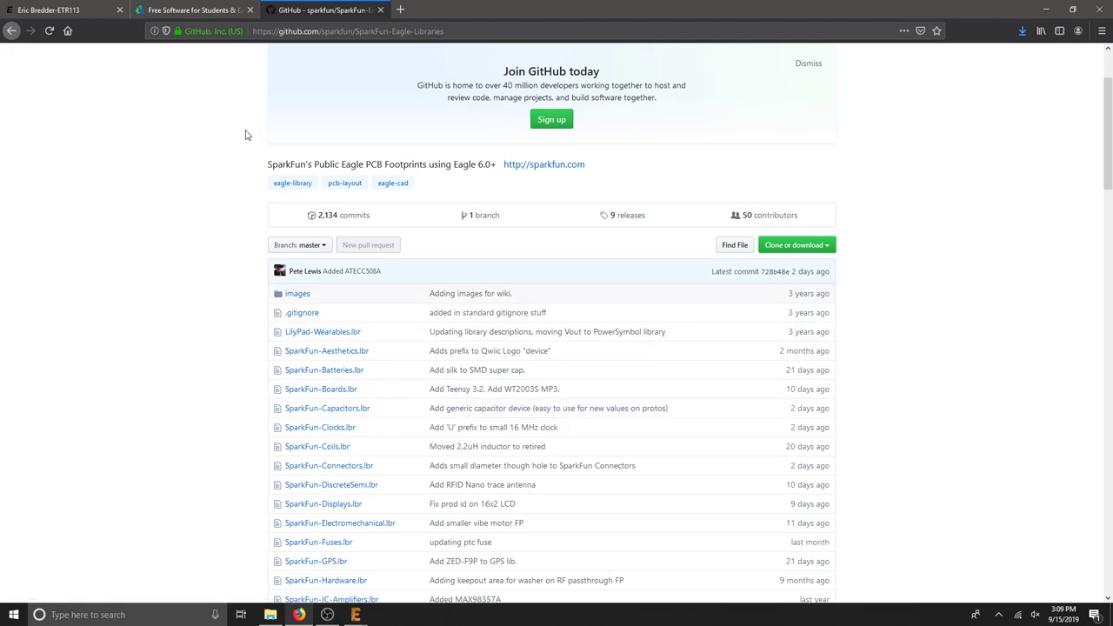
pyautogui.scroll(-6, 197, 300)
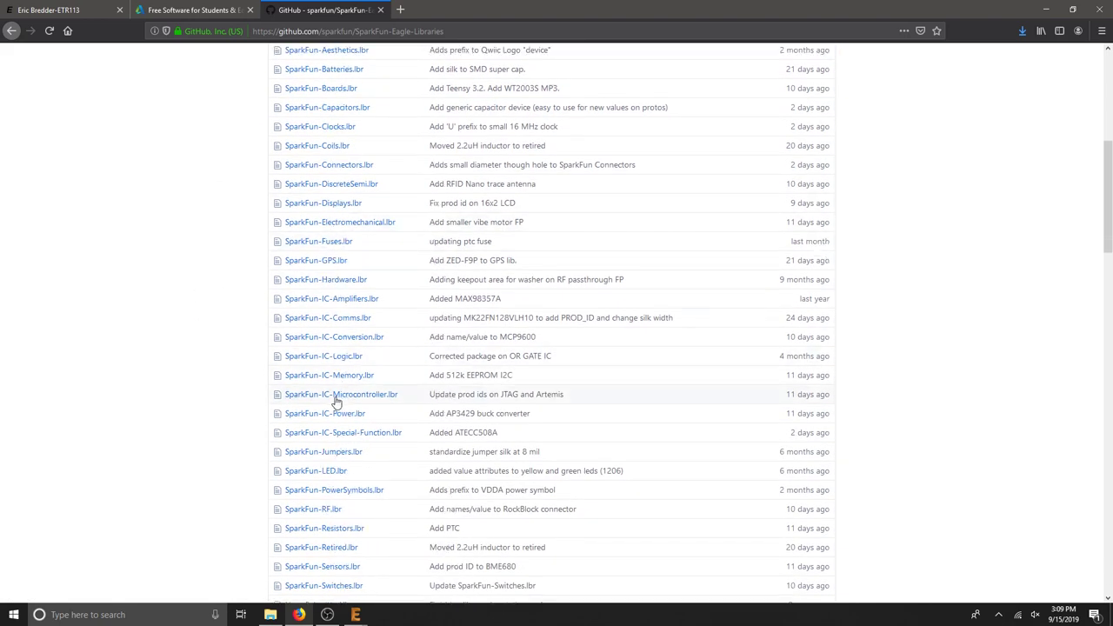
pyautogui.scroll(3, 352, 401)
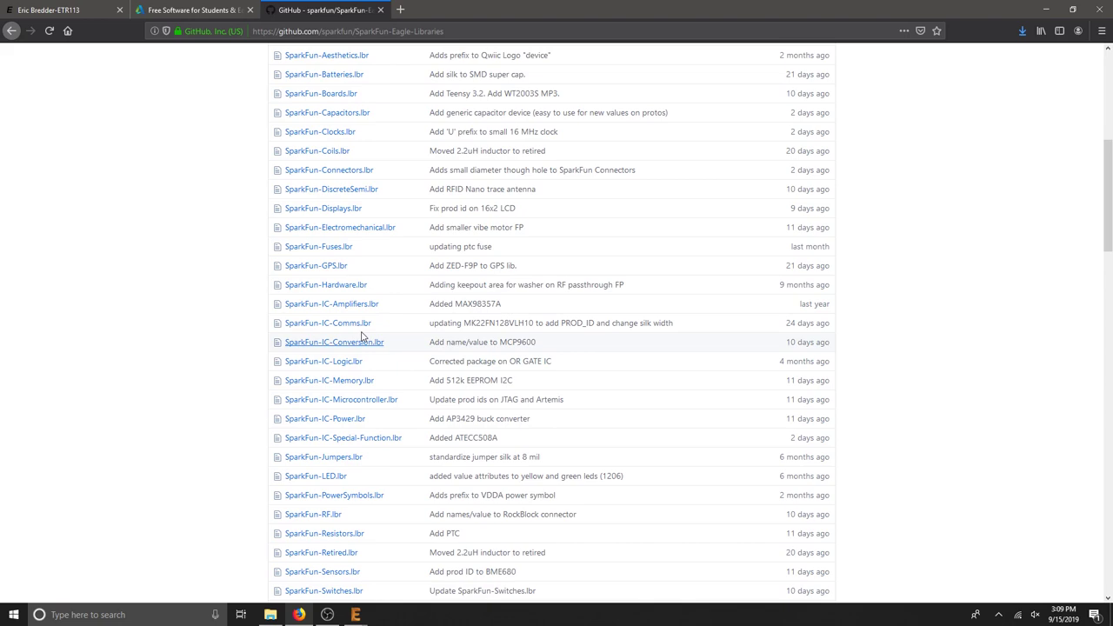
pyautogui.scroll(1, 385, 284)
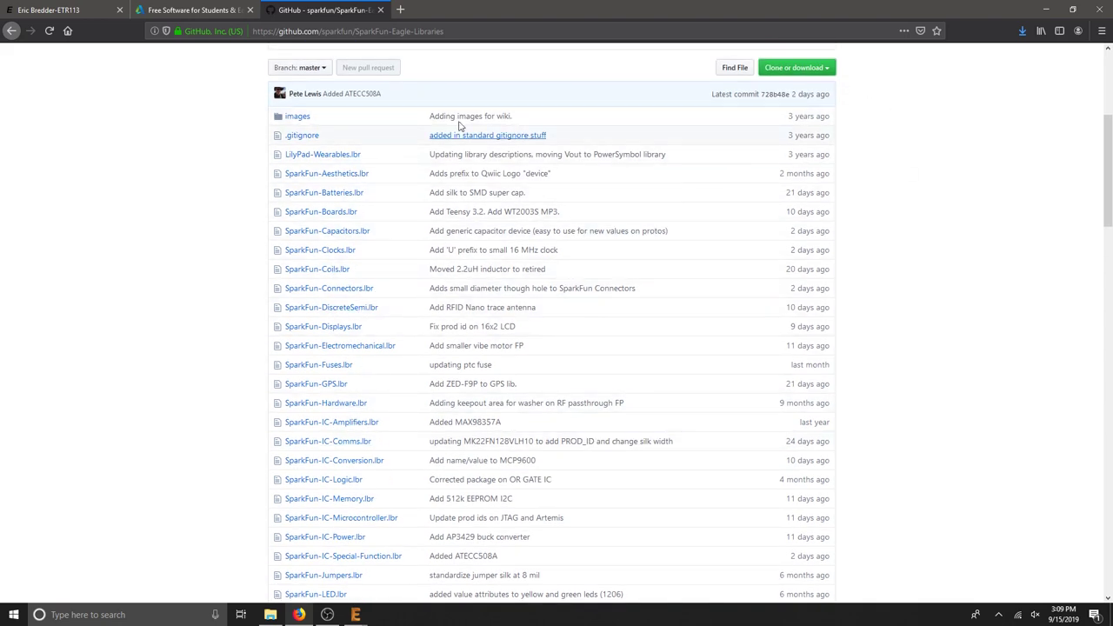
pyautogui.click(11, 10)
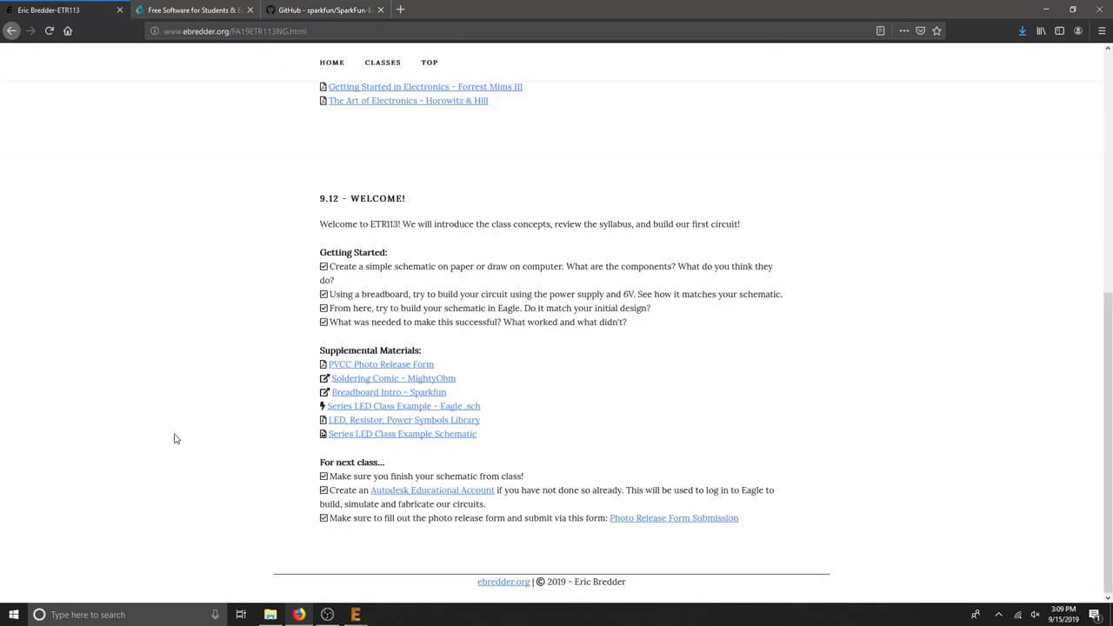
# Save the LED, Resistor, Power Symbols Library as wk1-library.zip on the Desktop, then minimize Firefox.
pyautogui.click(435, 424)
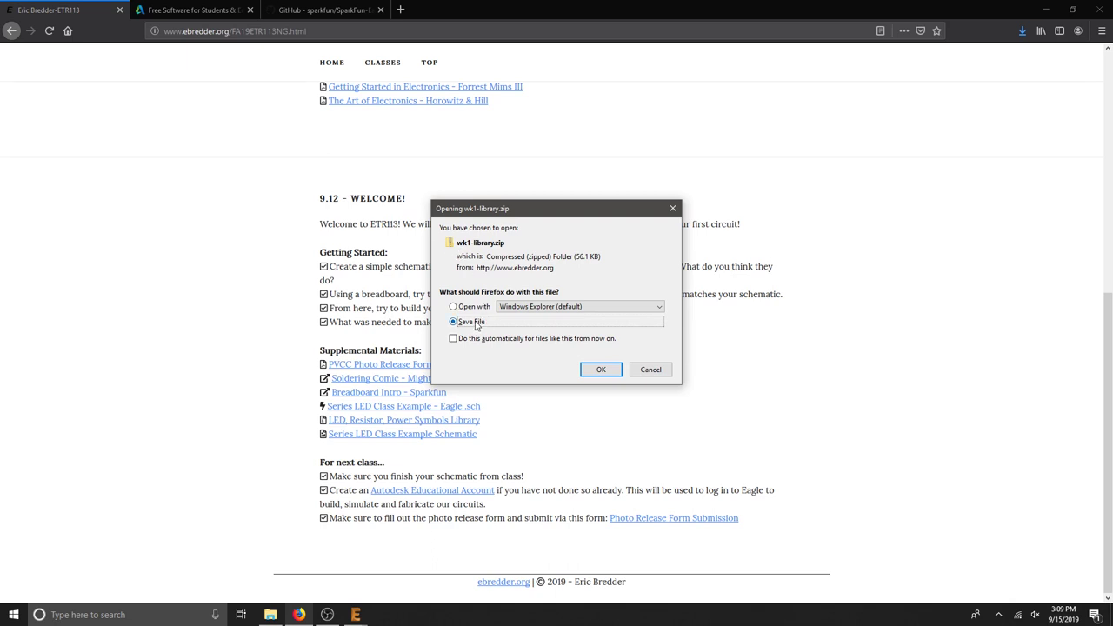
pyautogui.click(597, 372)
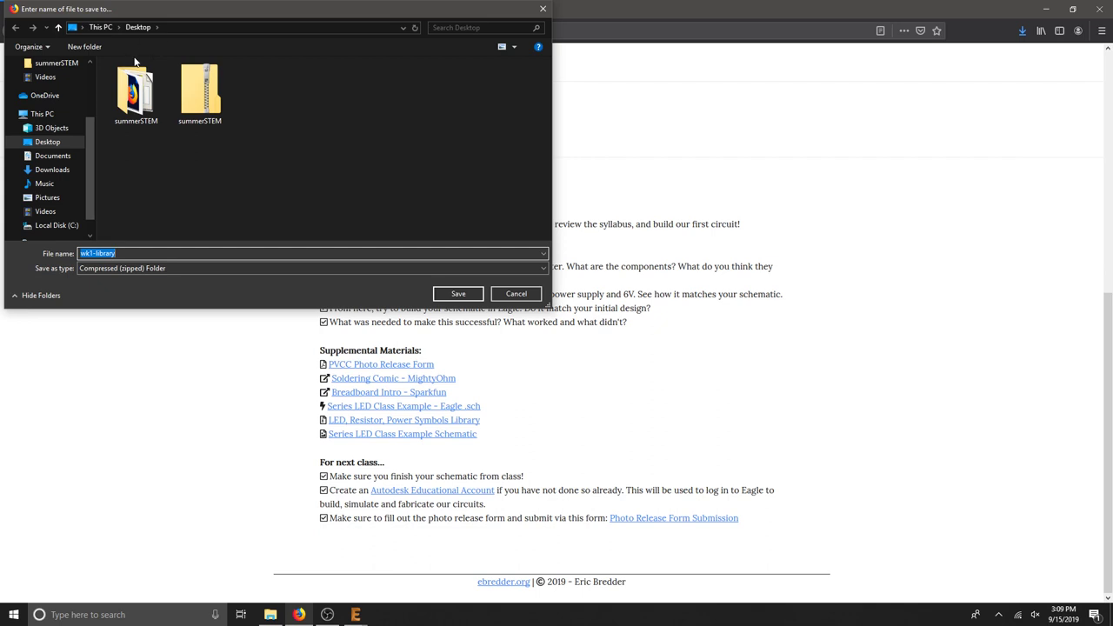
pyautogui.click(458, 294)
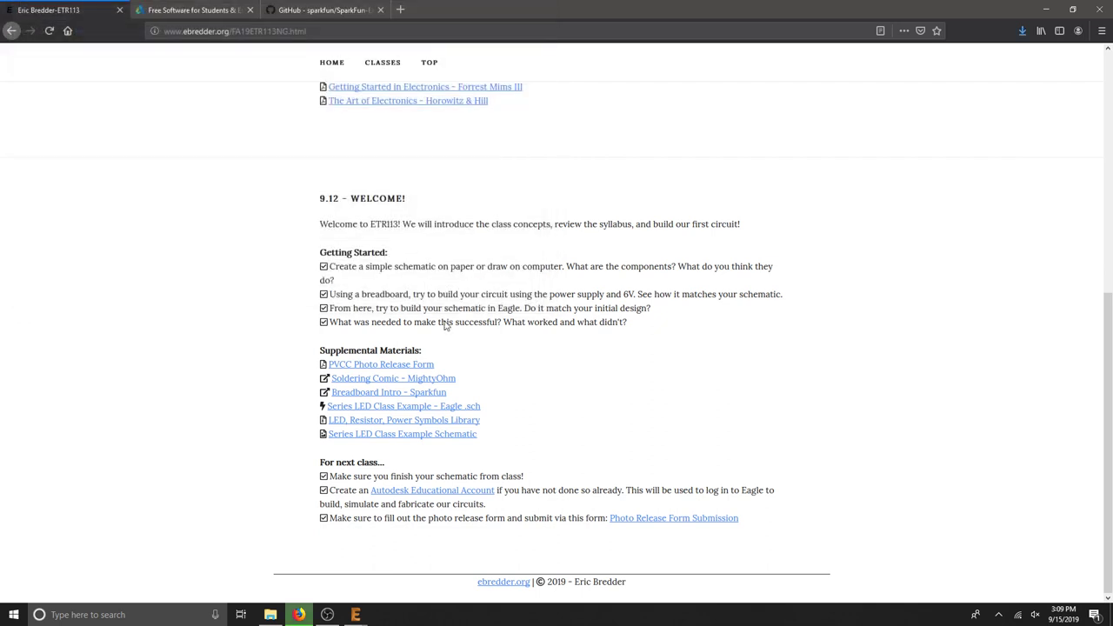
pyautogui.click(1048, 9)
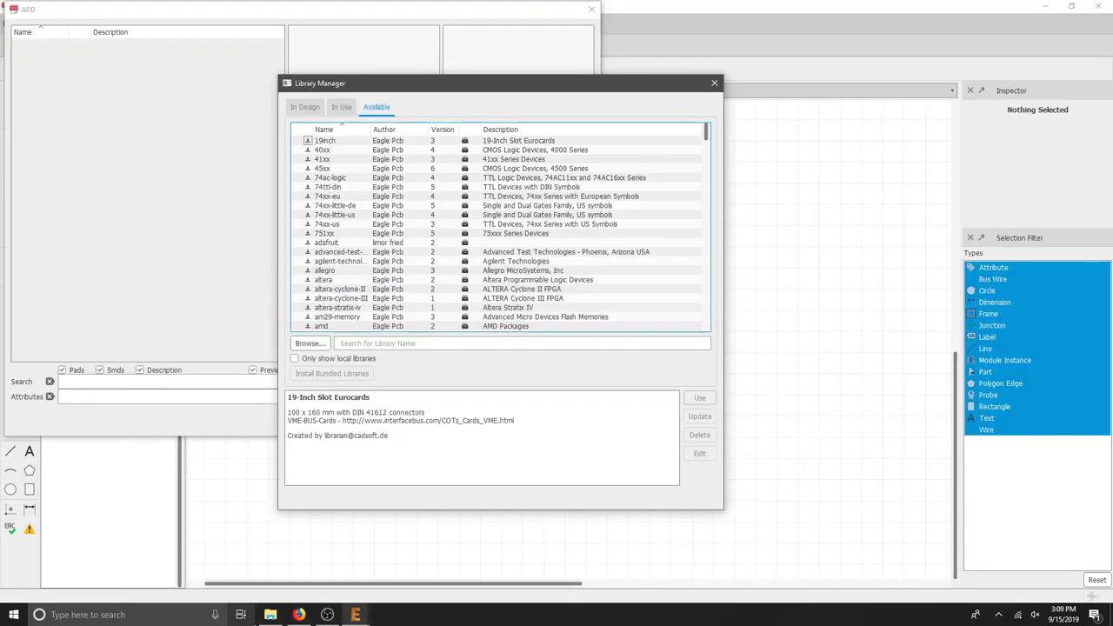
# Open wk1-library.zip in File Explorer and copy its three SparkFun .lbr files.
pyautogui.click(271, 615)
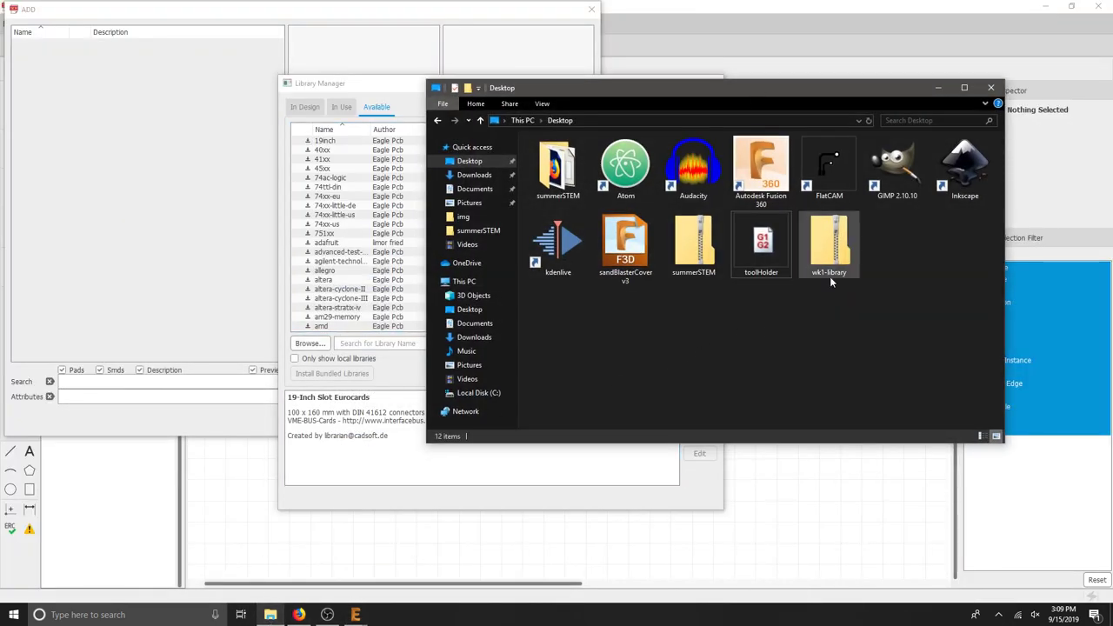
pyautogui.click(833, 271)
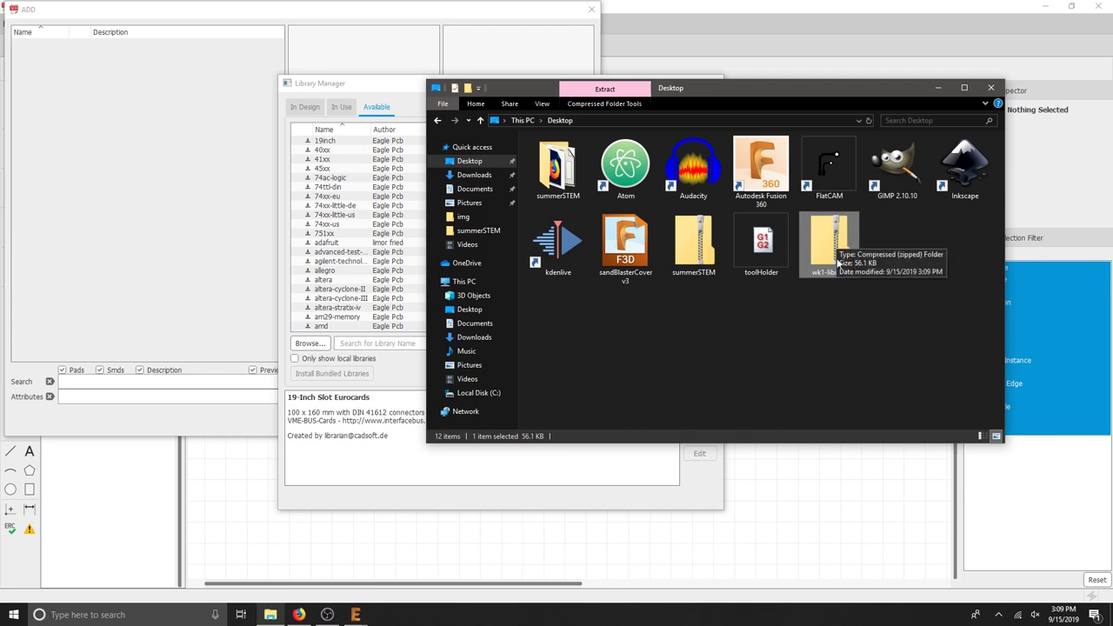
pyautogui.doubleClick(837, 260)
pyautogui.moveTo(638, 248); pyautogui.dragTo(579, 162)
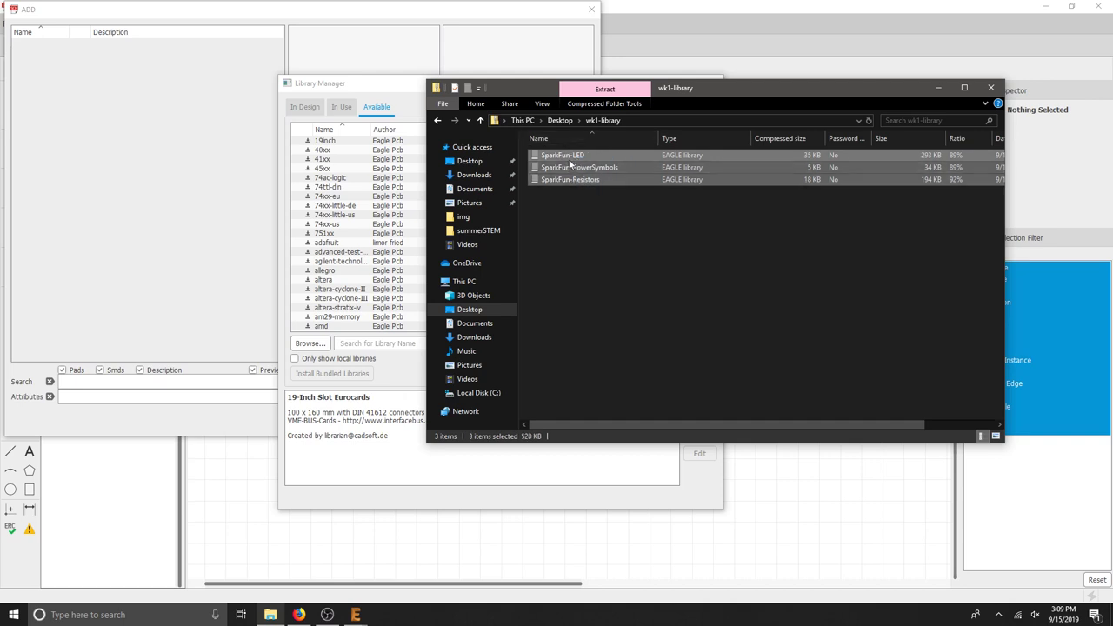
pyautogui.rightClick(568, 161)
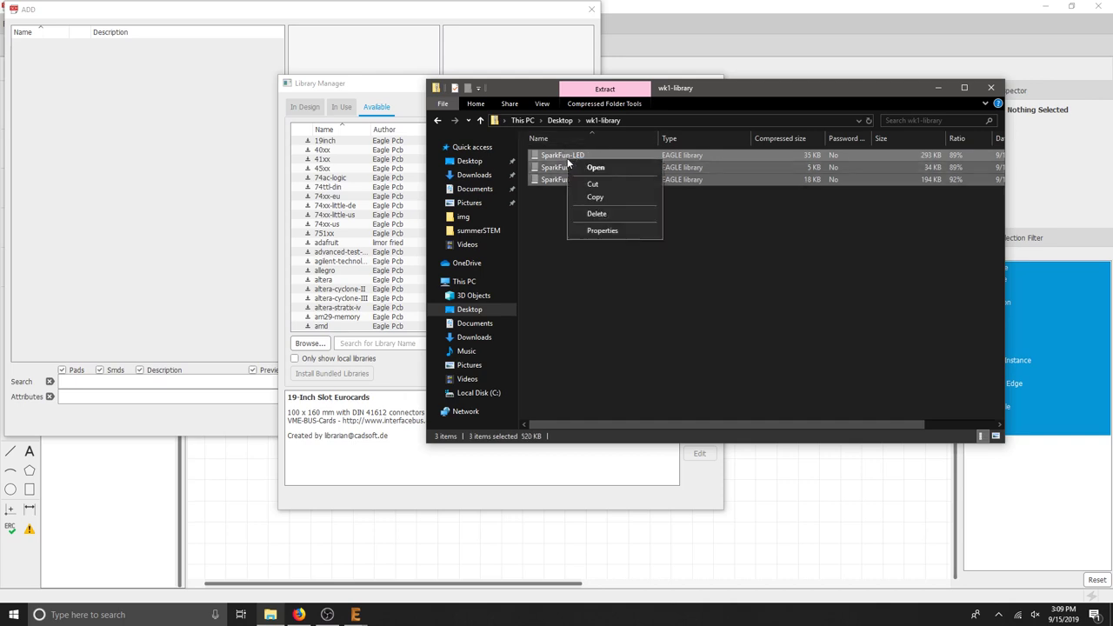
pyautogui.click(618, 197)
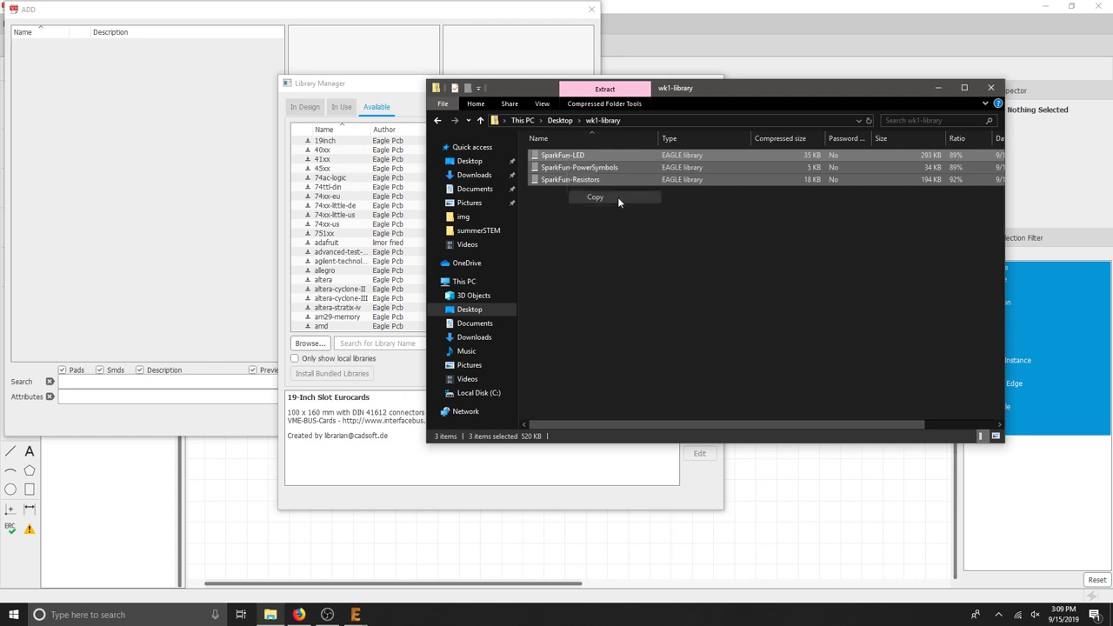
# Paste the SparkFun-LED, SparkFun-PowerSymbols and SparkFun-Resistors libraries onto the Desktop.
pyautogui.click(483, 164)
pyautogui.rightClick(745, 353)
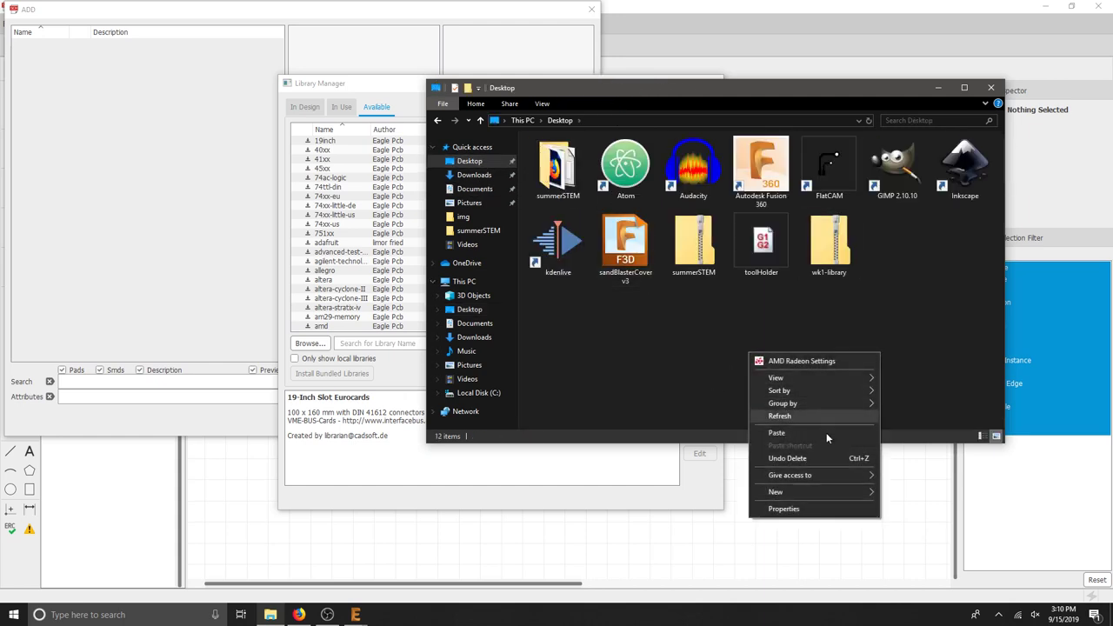
pyautogui.click(793, 432)
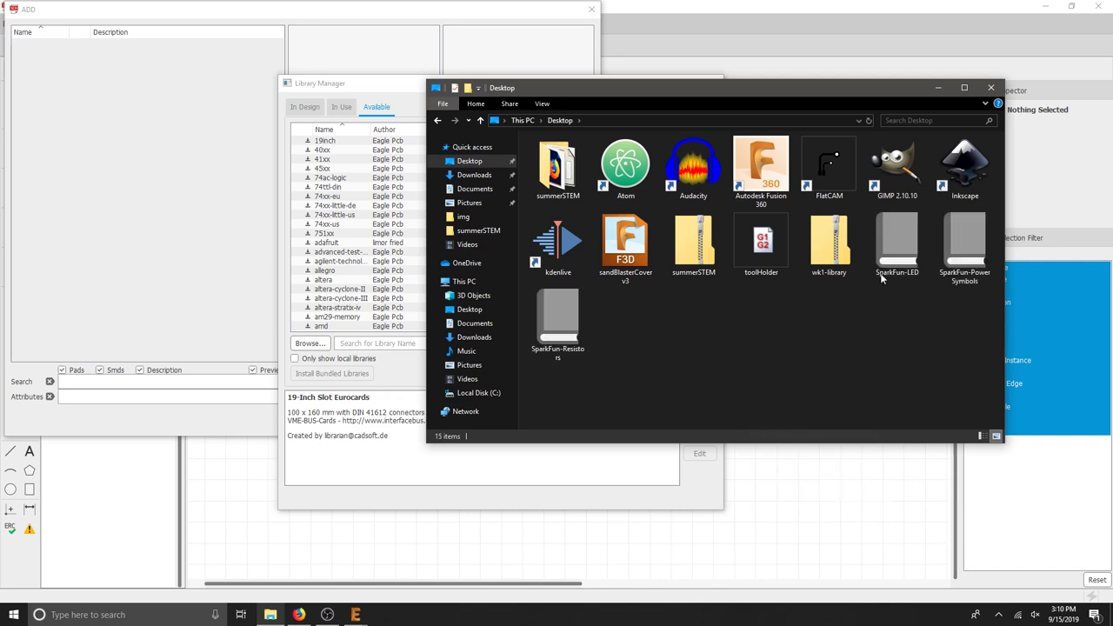
pyautogui.click(896, 252)
pyautogui.click(964, 252)
pyautogui.click(557, 323)
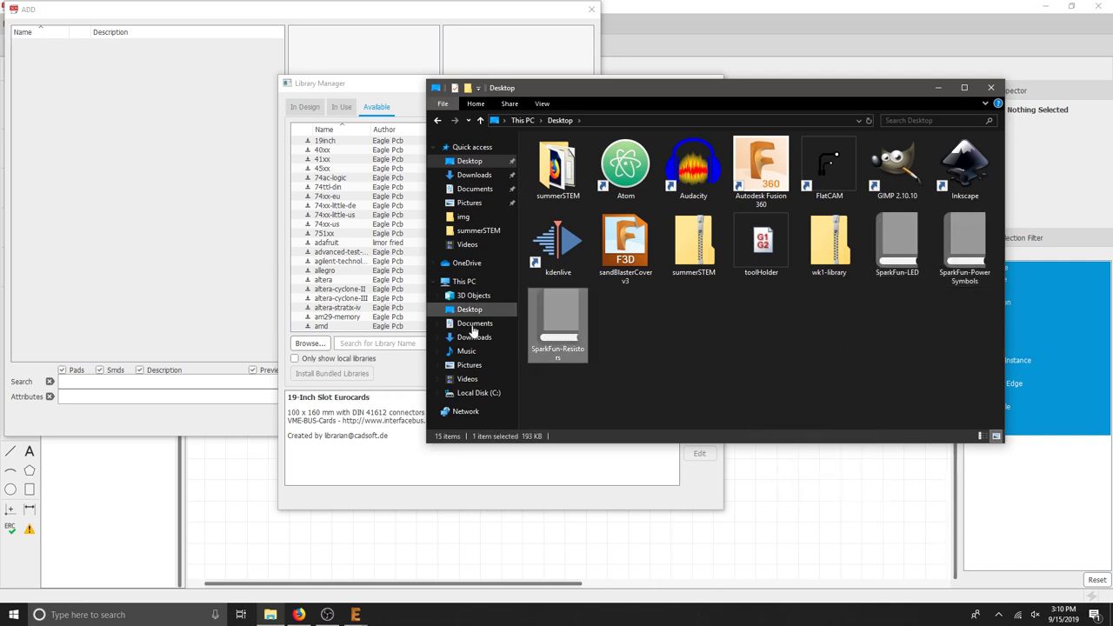
pyautogui.click(405, 373)
# Browse to the three SparkFun libraries on the Desktop, then cancel without loading them.
pyautogui.click(310, 344)
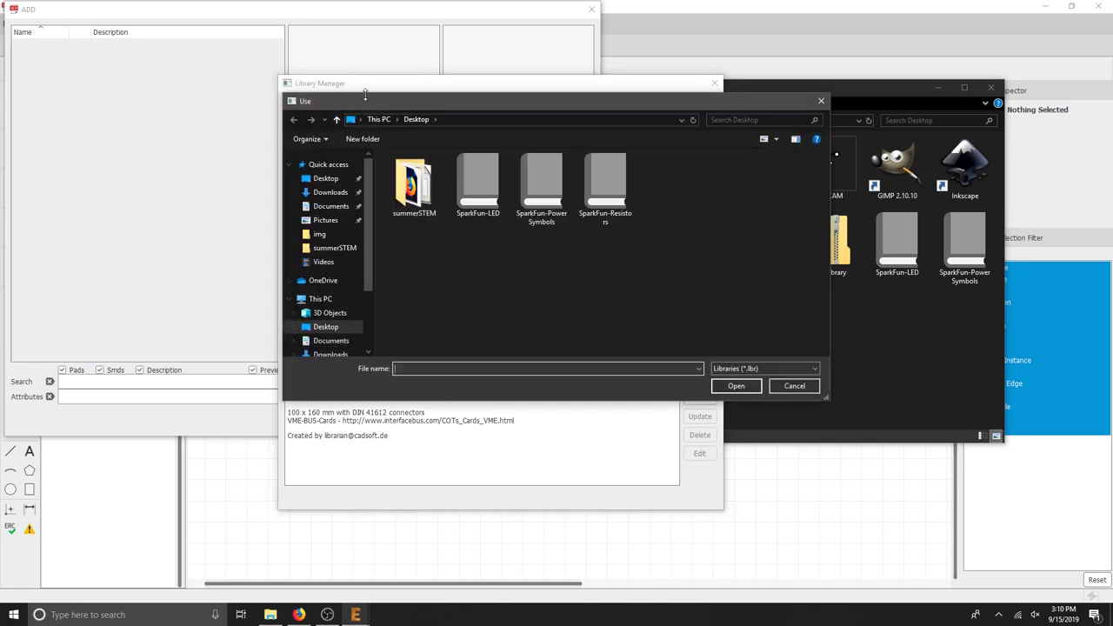
pyautogui.moveTo(727, 285); pyautogui.dragTo(503, 182)
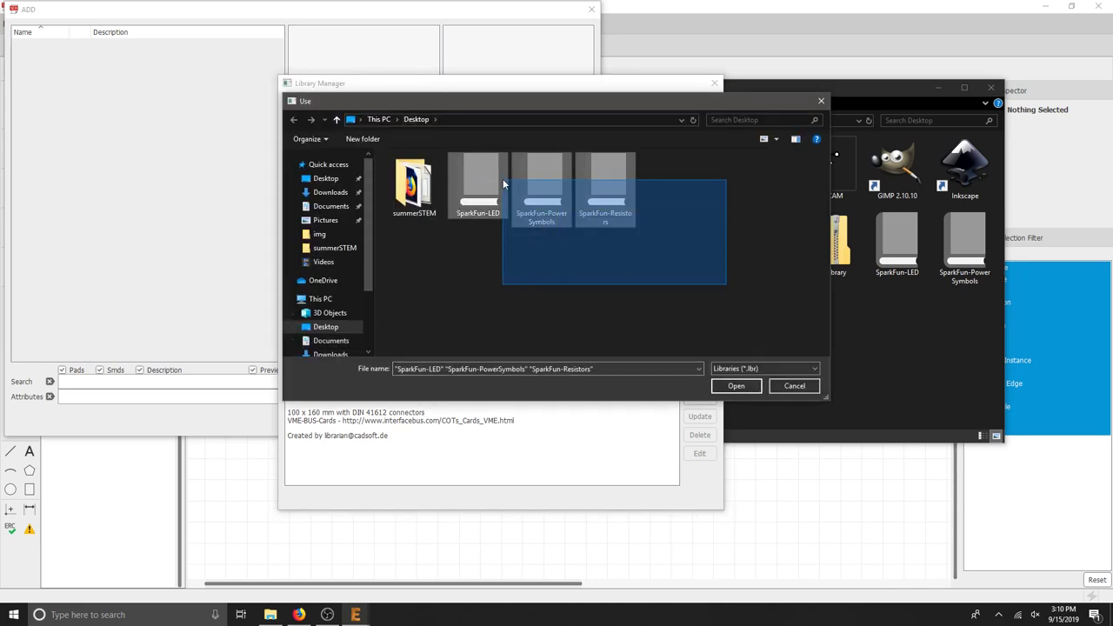
pyautogui.click(628, 282)
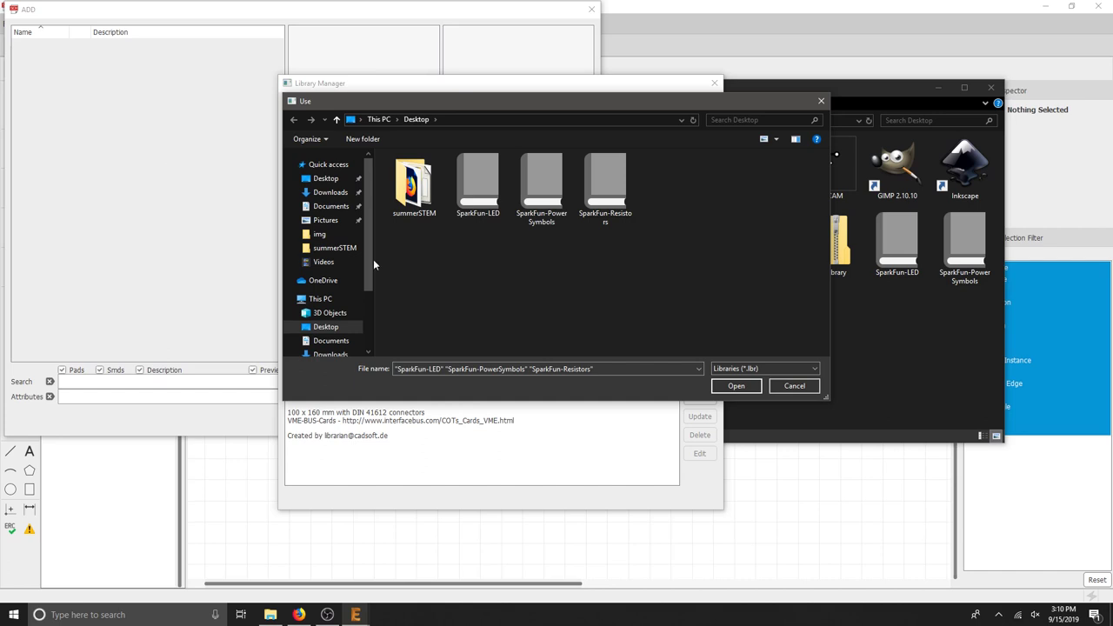
pyautogui.click(793, 388)
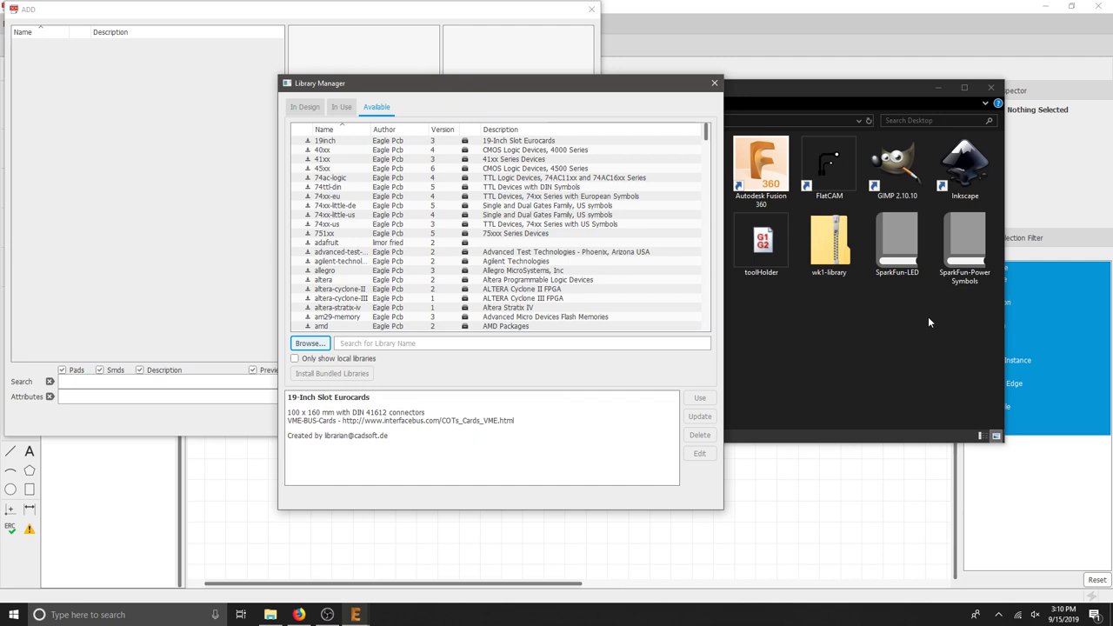
# Close the Library Manager and Add dialog, then show the Control Panel's Home page and Options menu.
pyautogui.click(714, 83)
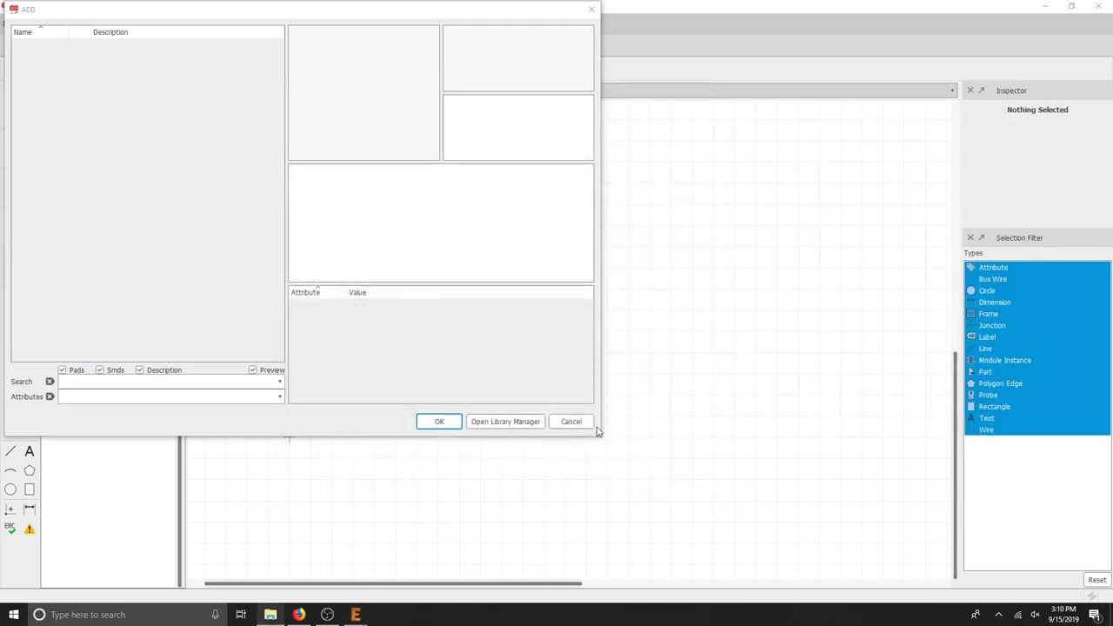
pyautogui.click(568, 422)
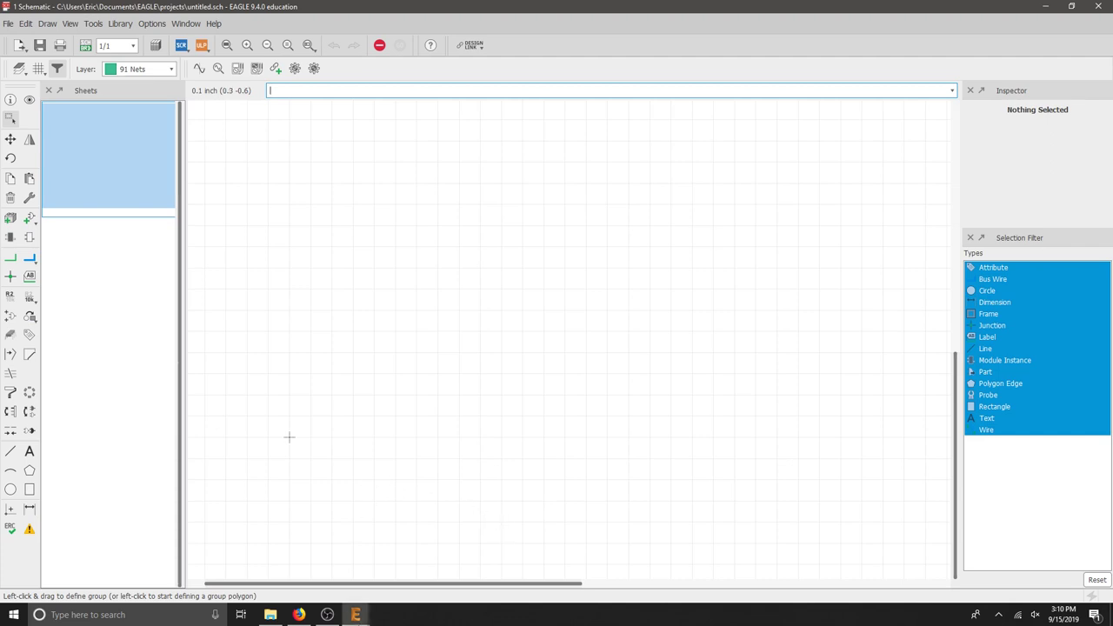
pyautogui.moveTo(356, 614)
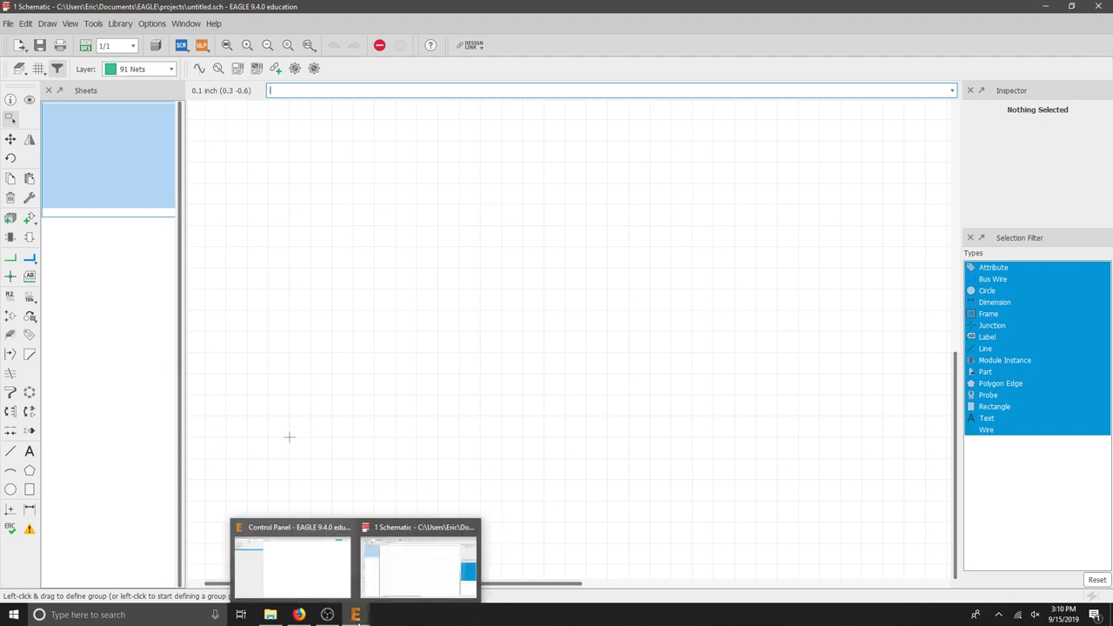
pyautogui.click(328, 591)
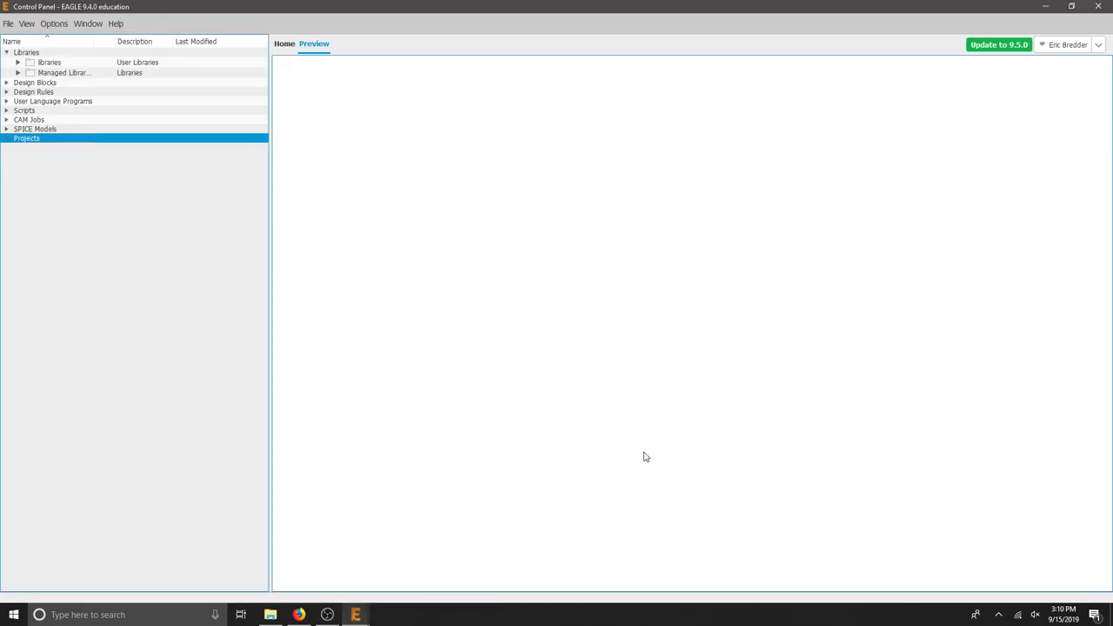
pyautogui.click(284, 46)
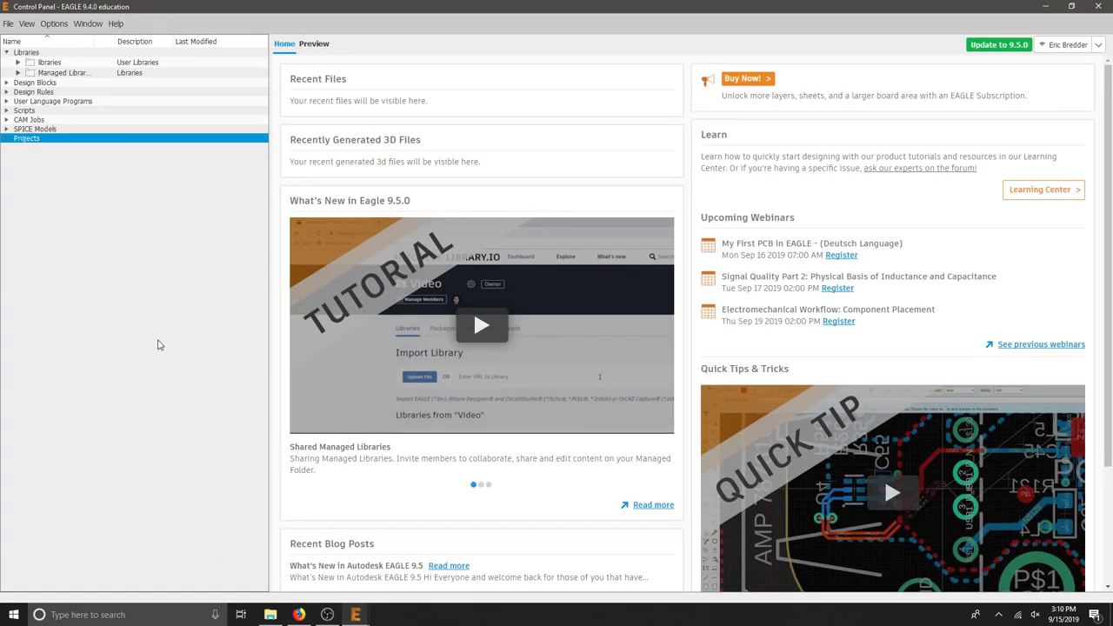
pyautogui.click(55, 26)
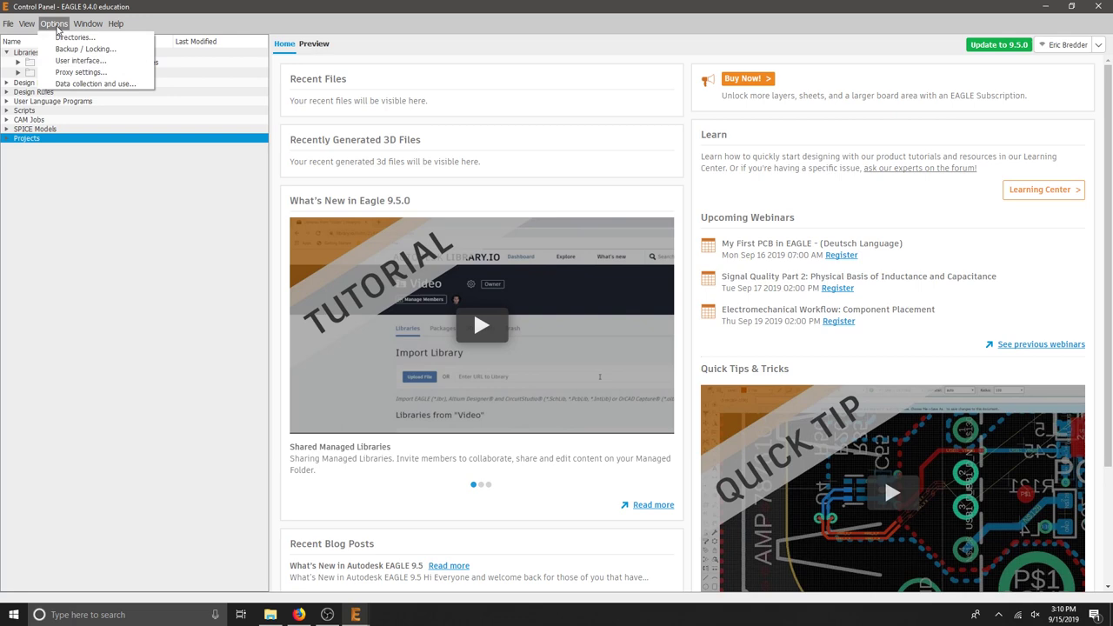
# Browse the Libraries directory setting to the empty Documents\EAGLE\libraries folder, then bring File Explorer forward.
pyautogui.click(78, 38)
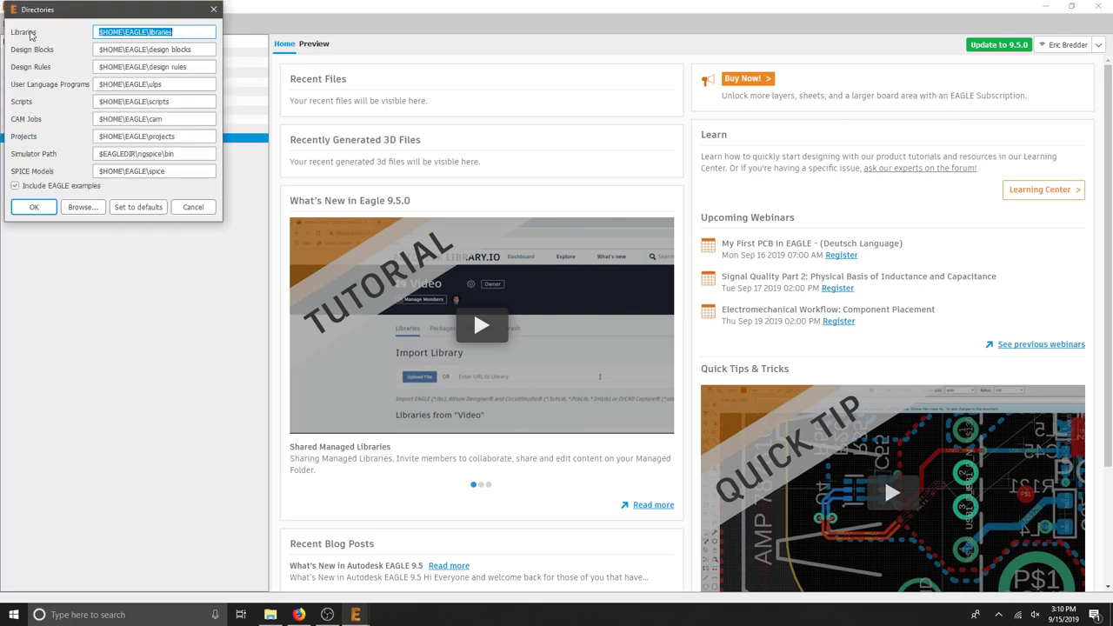
pyautogui.click(185, 36)
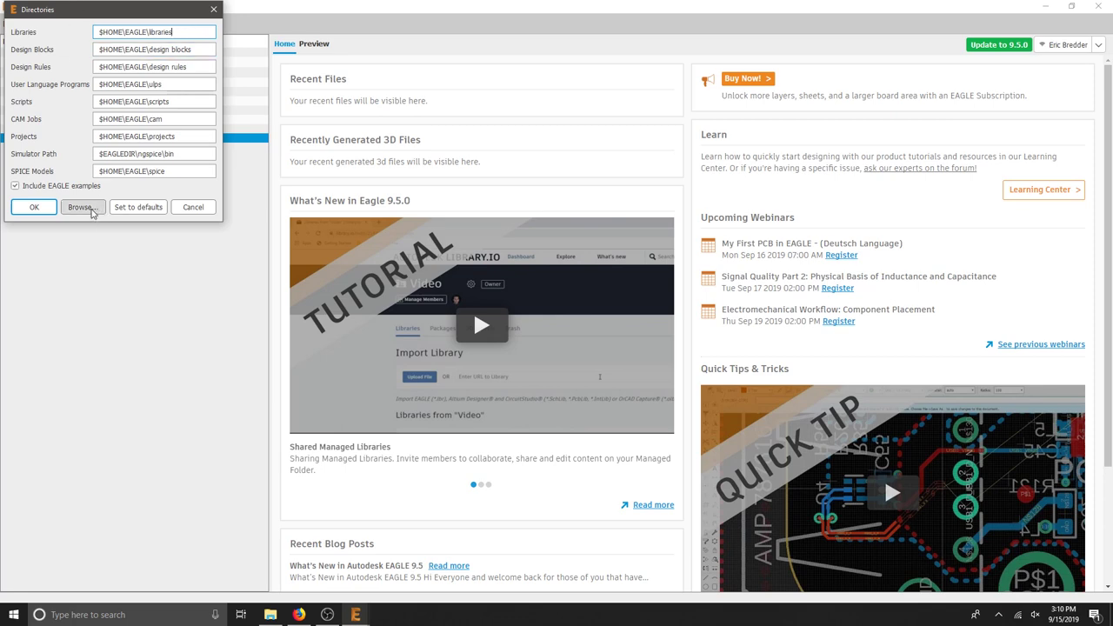
pyautogui.click(80, 208)
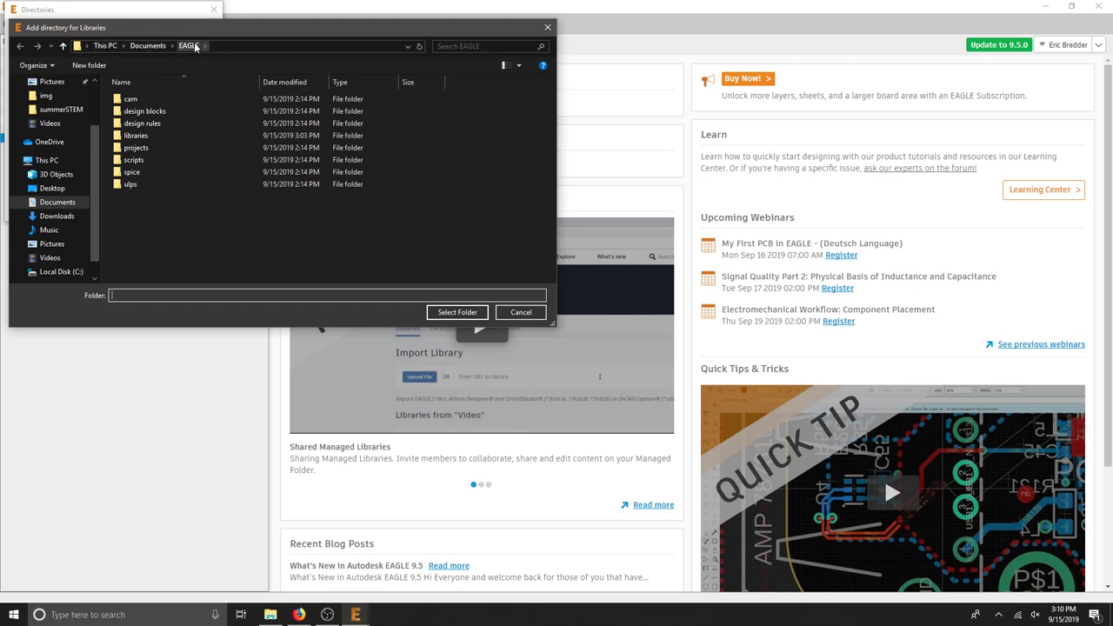
pyautogui.doubleClick(147, 136)
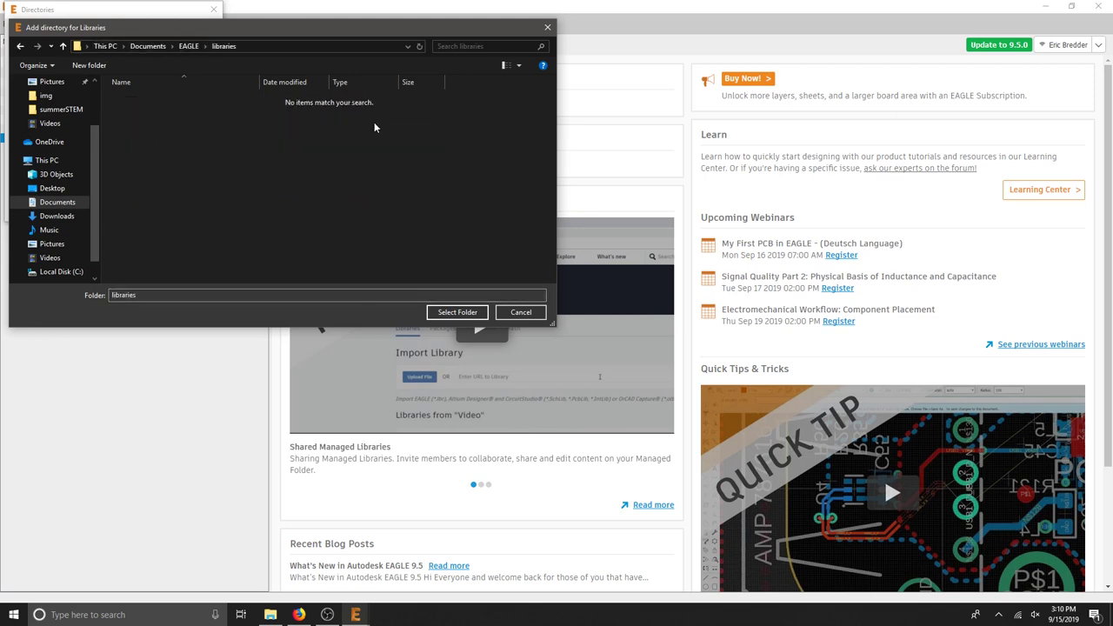
pyautogui.click(271, 615)
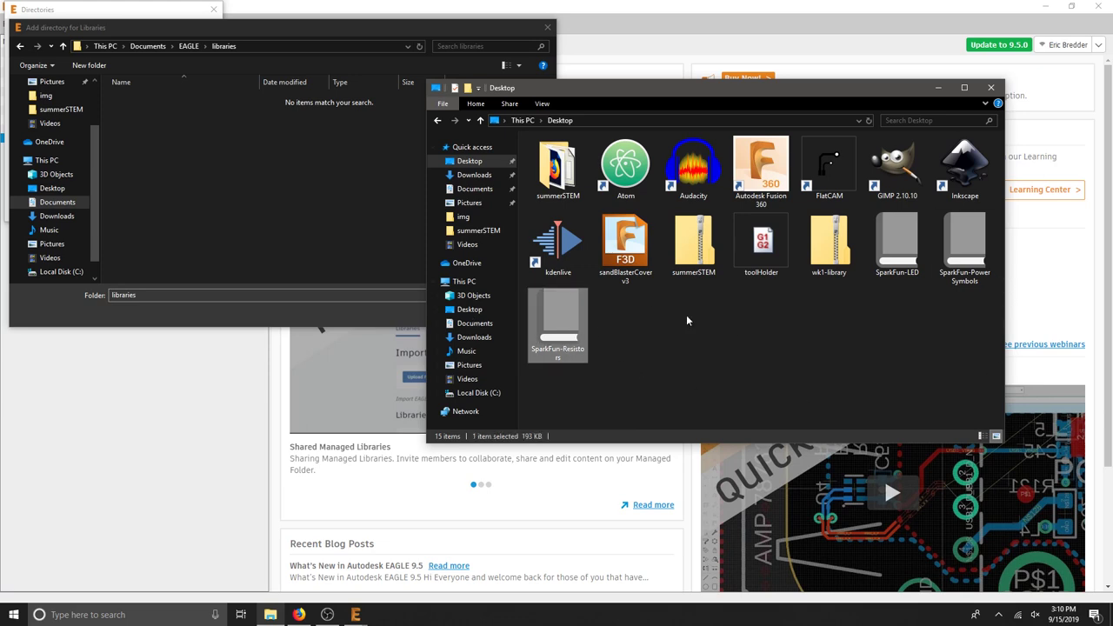
# Cut the three SparkFun .lbr library files from the Desktop.
pyautogui.keyDown('ctrl'); pyautogui.moveTo(965, 312); pyautogui.dragTo(901, 263); pyautogui.keyUp('ctrl')
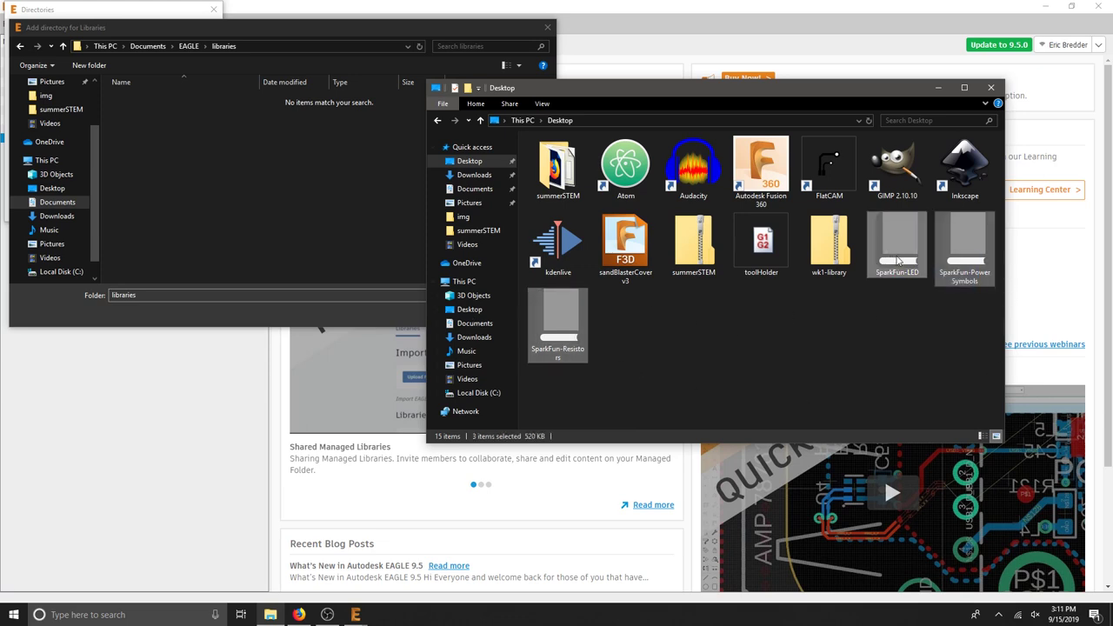
pyautogui.rightClick(899, 260)
pyautogui.click(939, 366)
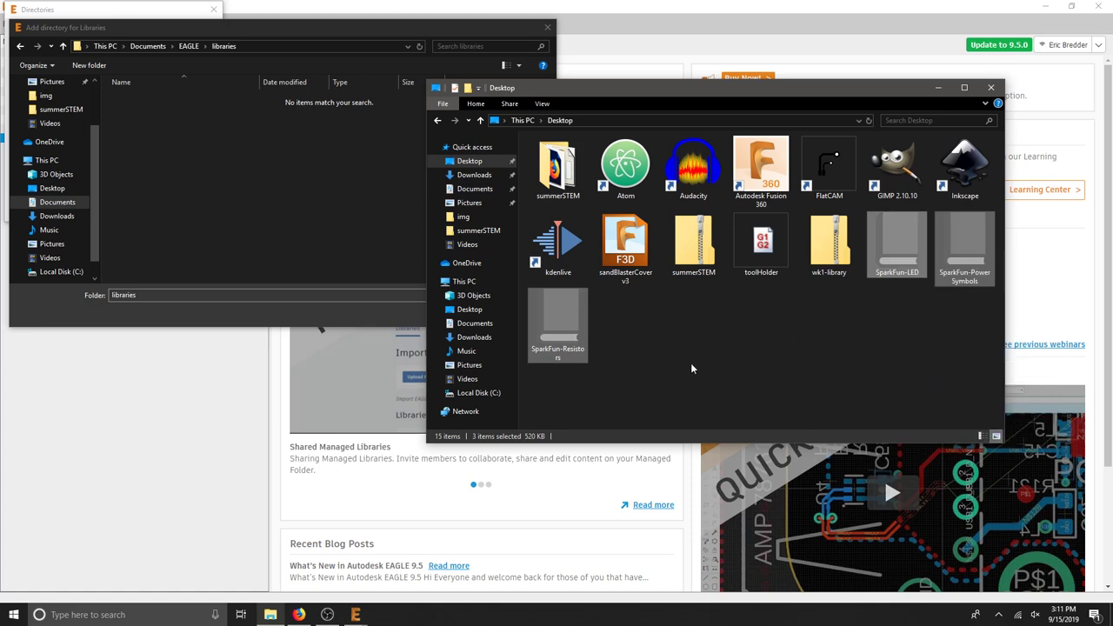
# Create a new folder named 'Sparkfun' inside Documents\EAGLE\libraries.
pyautogui.click(461, 322)
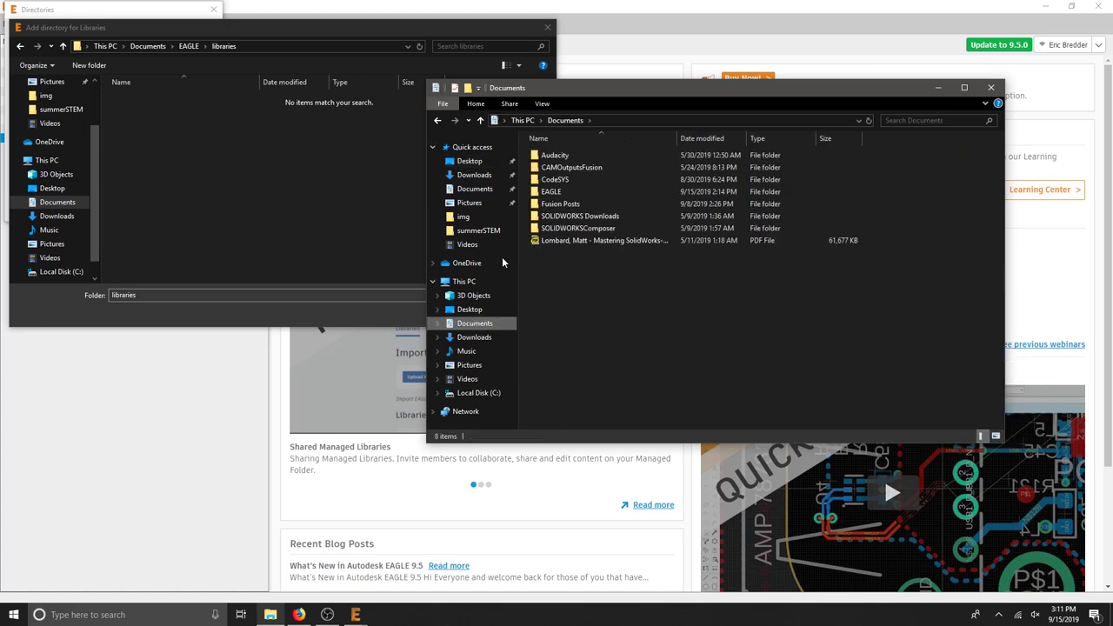
pyautogui.doubleClick(554, 191)
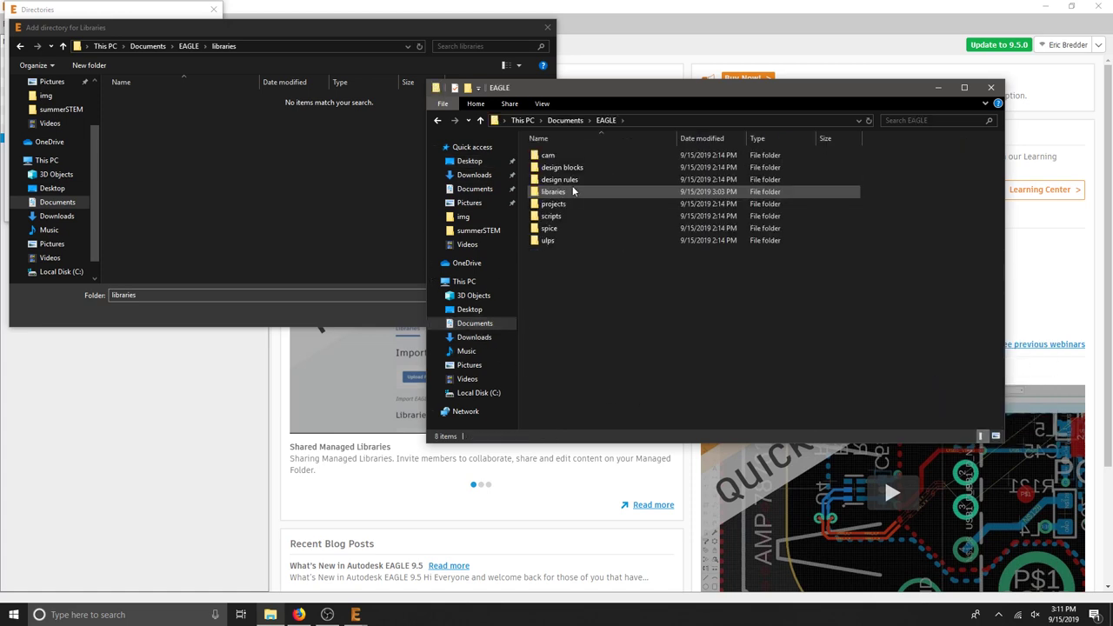
pyautogui.doubleClick(573, 191)
pyautogui.rightClick(577, 224)
pyautogui.click(559, 214)
pyautogui.rightClick(560, 215)
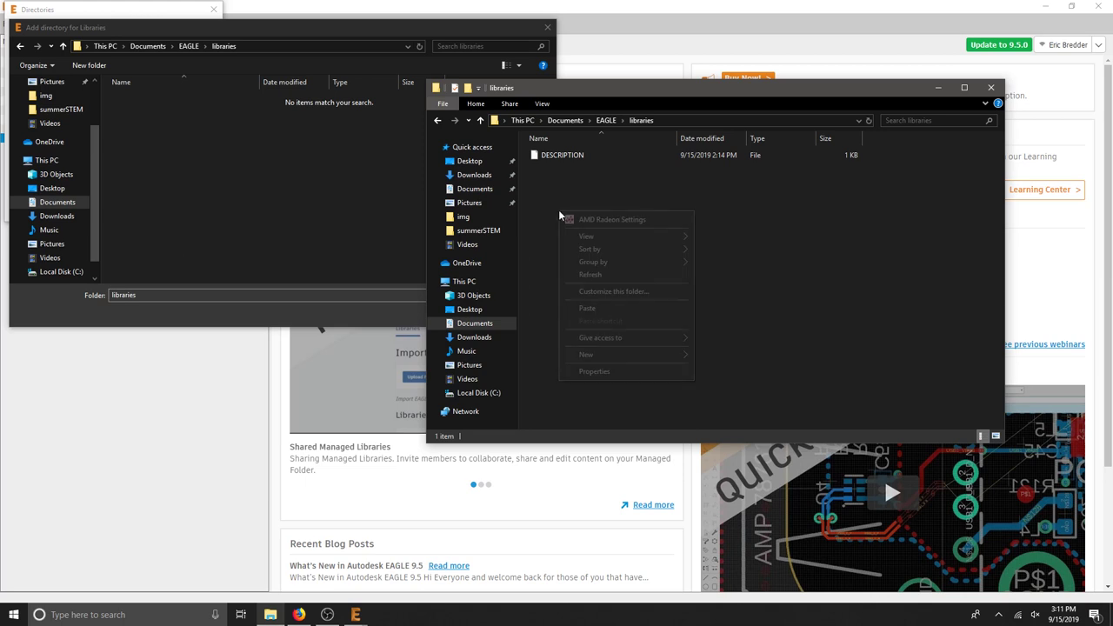
pyautogui.moveTo(612, 355)
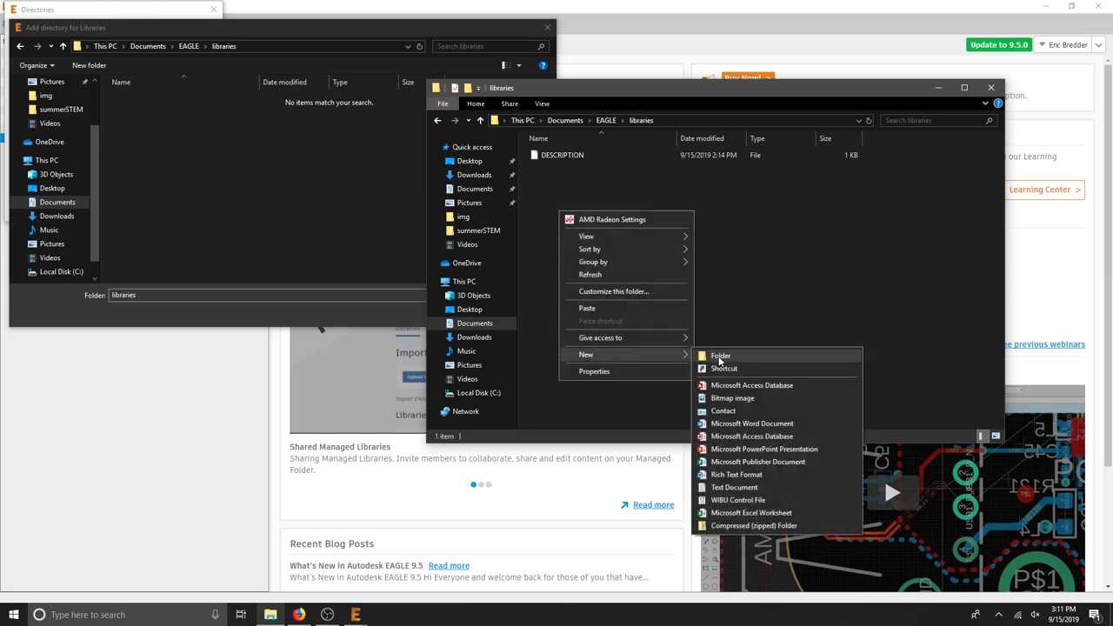
pyautogui.click(719, 359)
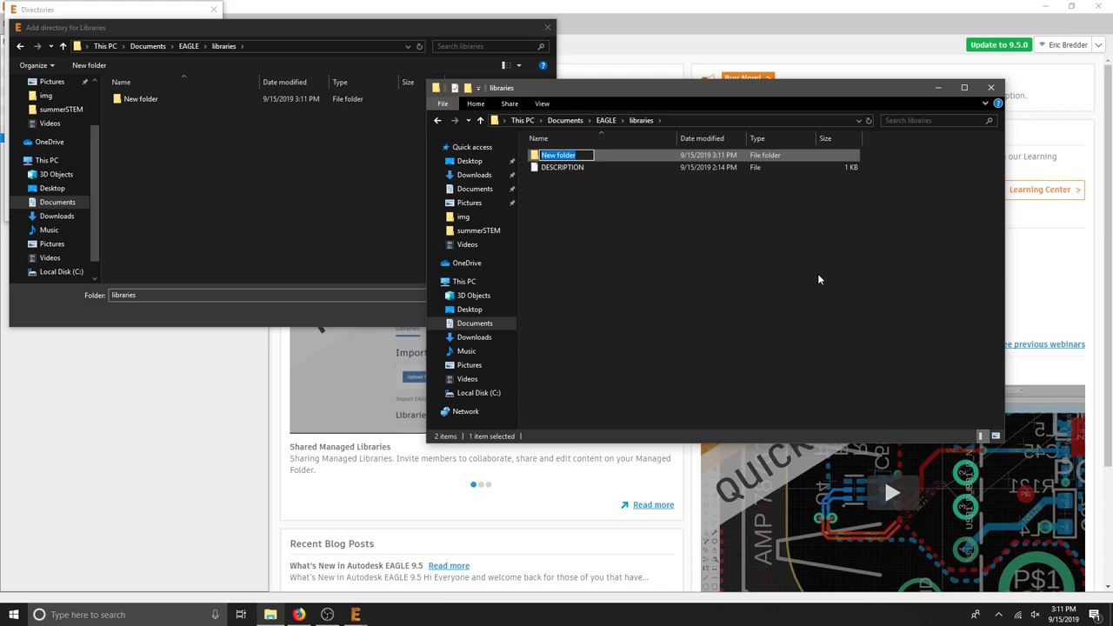
pyautogui.write('Sparkfun')
pyautogui.press('Return')
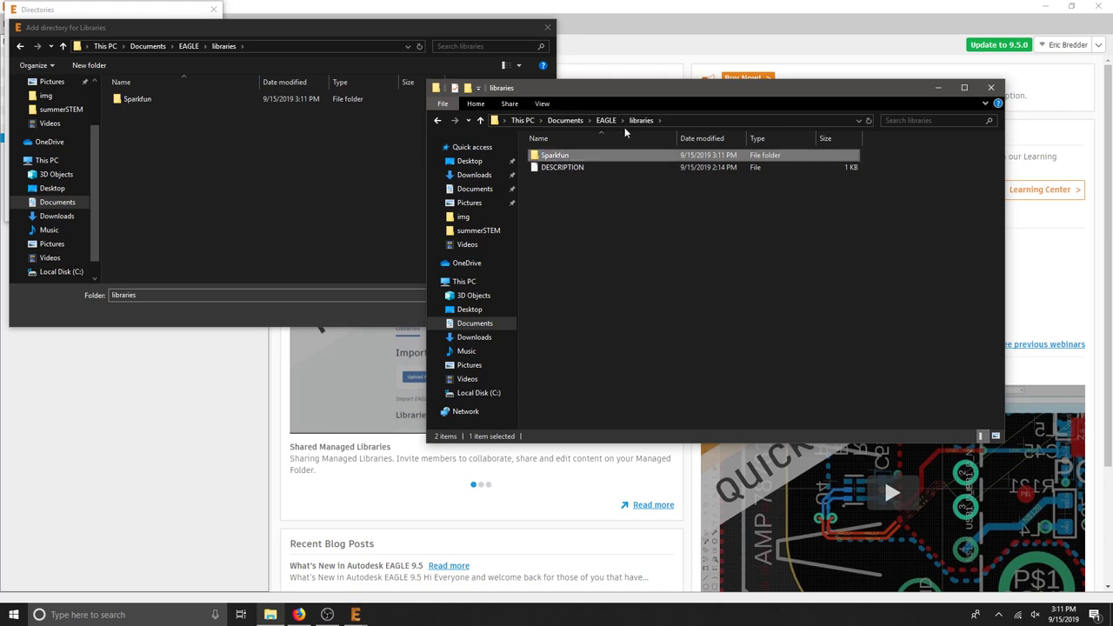
# Paste the three SparkFun library files into the Sparkfun folder.
pyautogui.doubleClick(553, 159)
pyautogui.rightClick(573, 228)
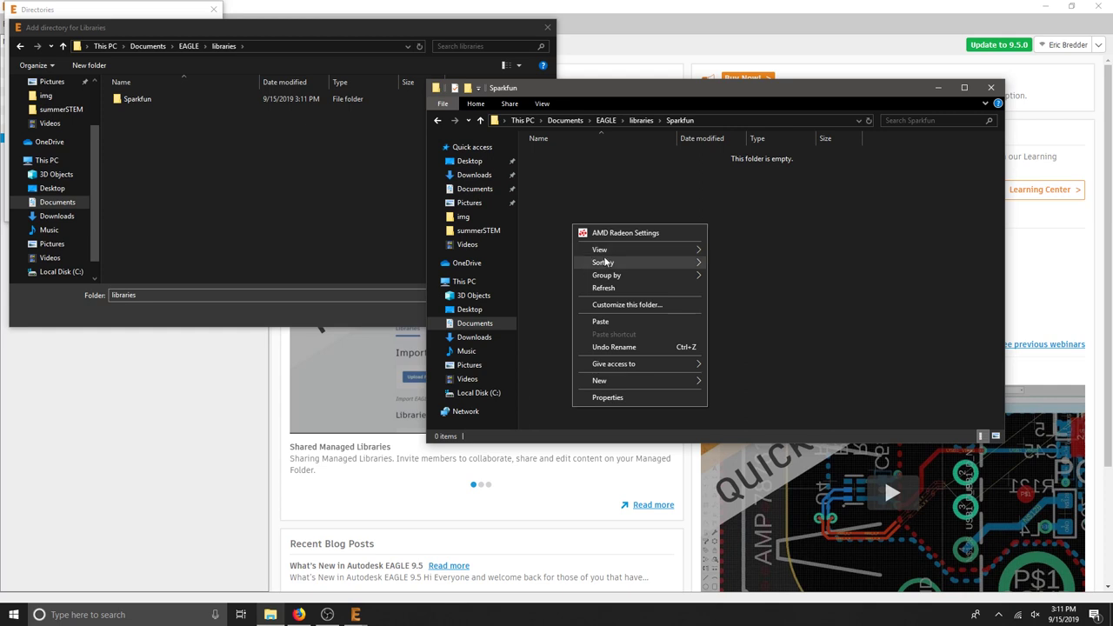
pyautogui.click(619, 321)
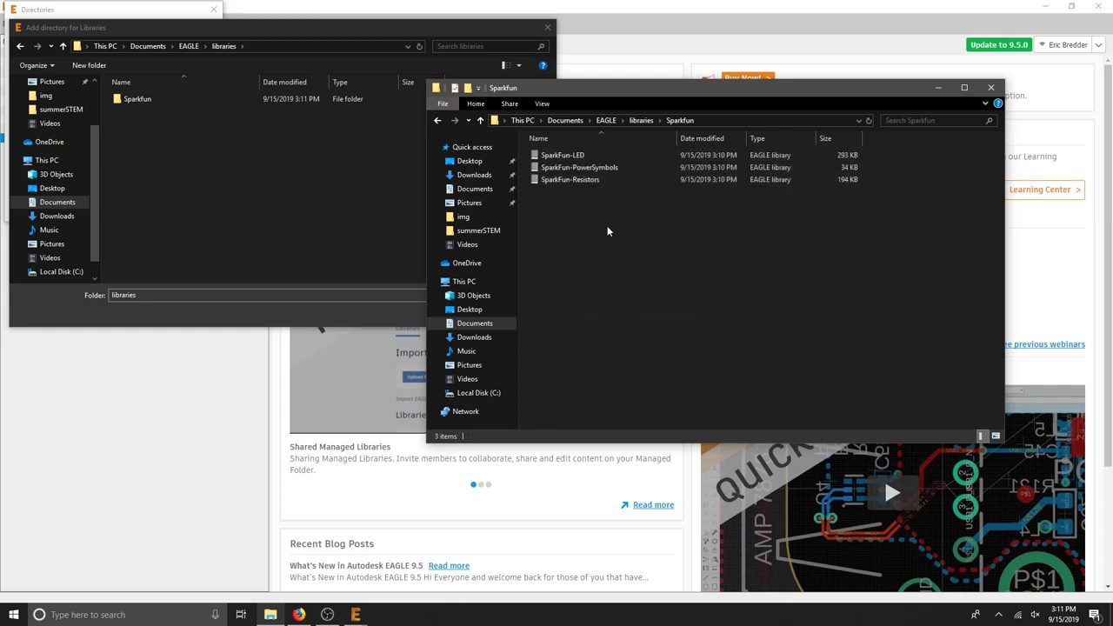
pyautogui.click(340, 131)
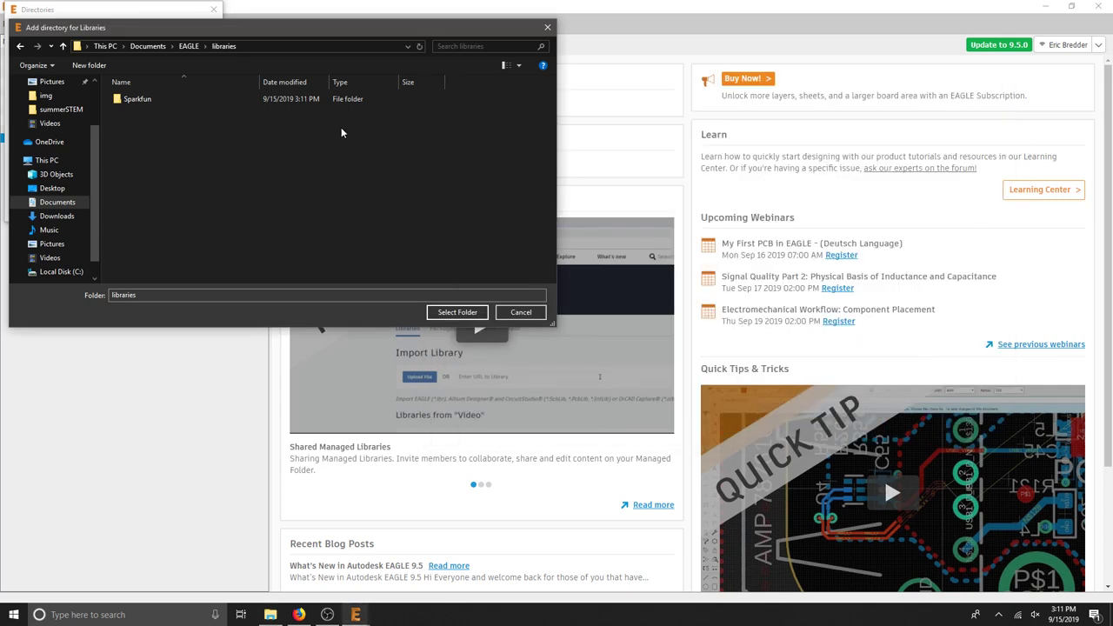
# Cancel the directory dialogs and expand libraries > Sparkfun to show the LEDs, Power and Resistors libraries.
pyautogui.click(521, 312)
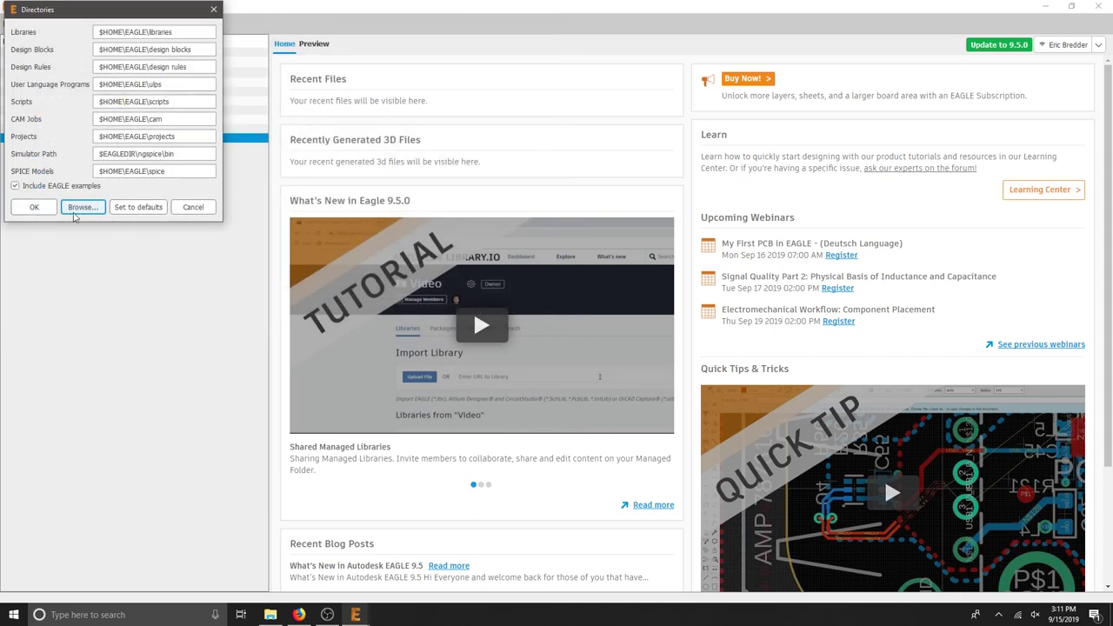
pyautogui.click(193, 207)
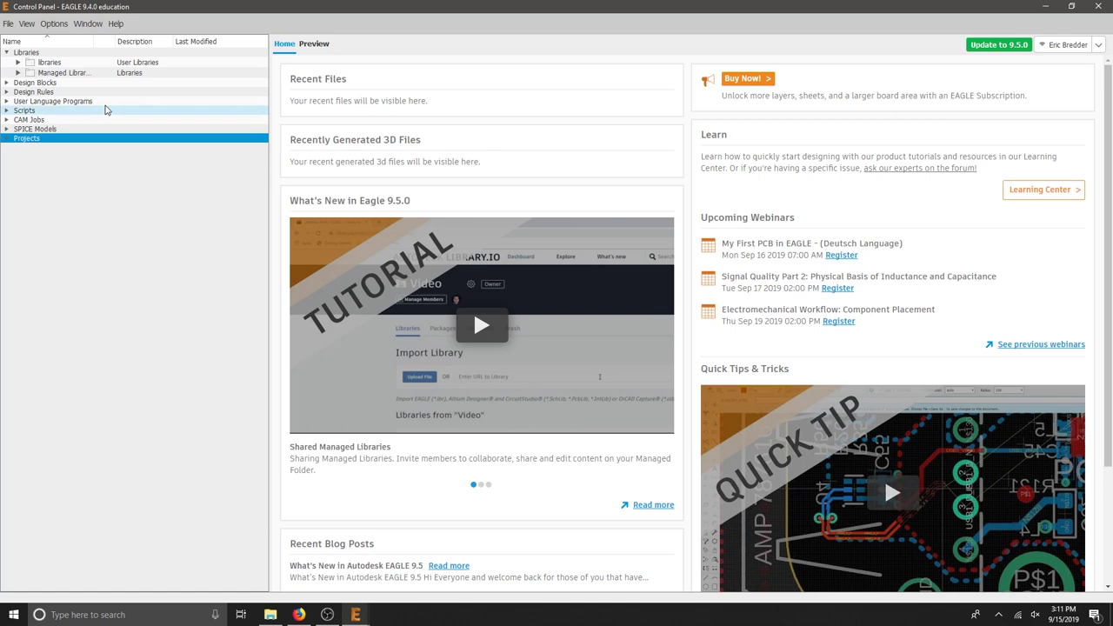
pyautogui.click(17, 63)
pyautogui.click(30, 73)
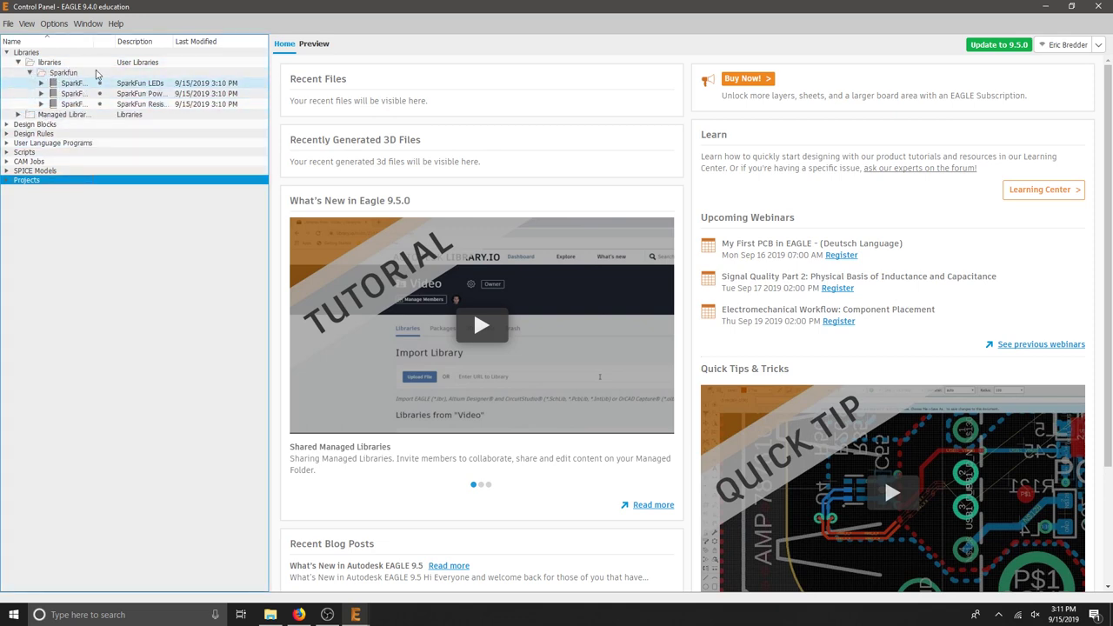
# Check the reference circuit image in Firefox, then return to the schematic's Add dialog listing the SparkFun libraries.
pyautogui.moveTo(359, 615)
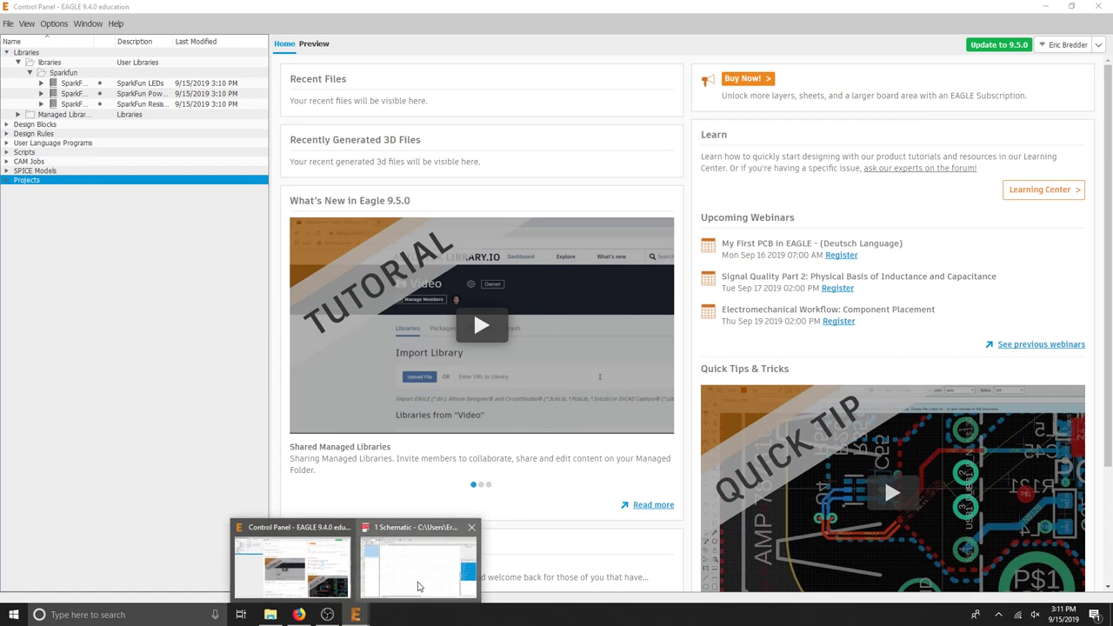
pyautogui.click(421, 585)
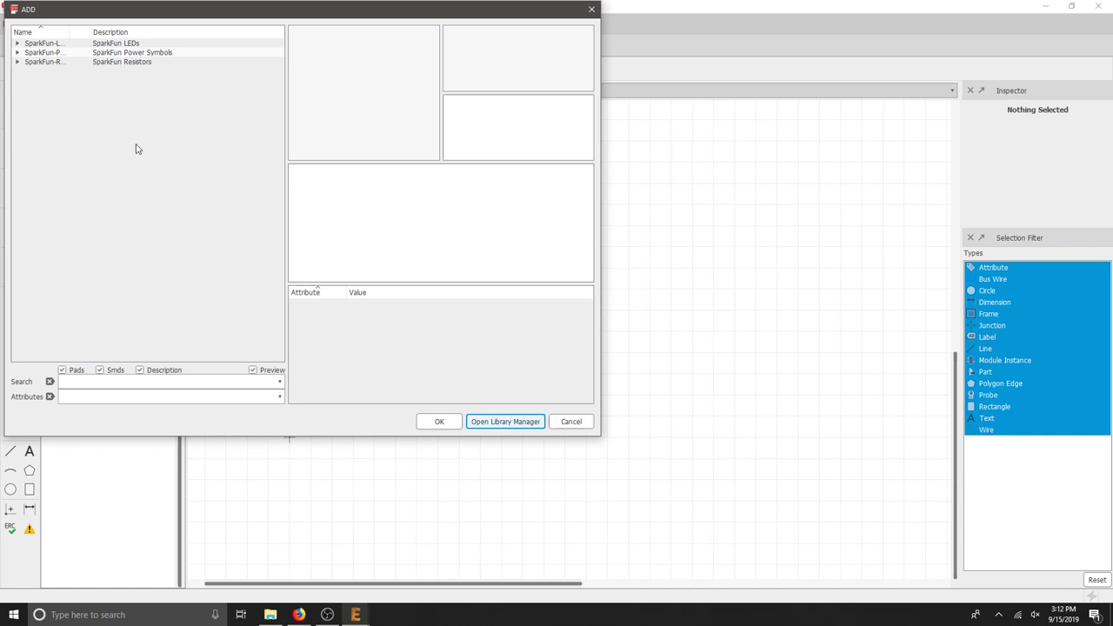
pyautogui.hotkey('alt', 'Tab')
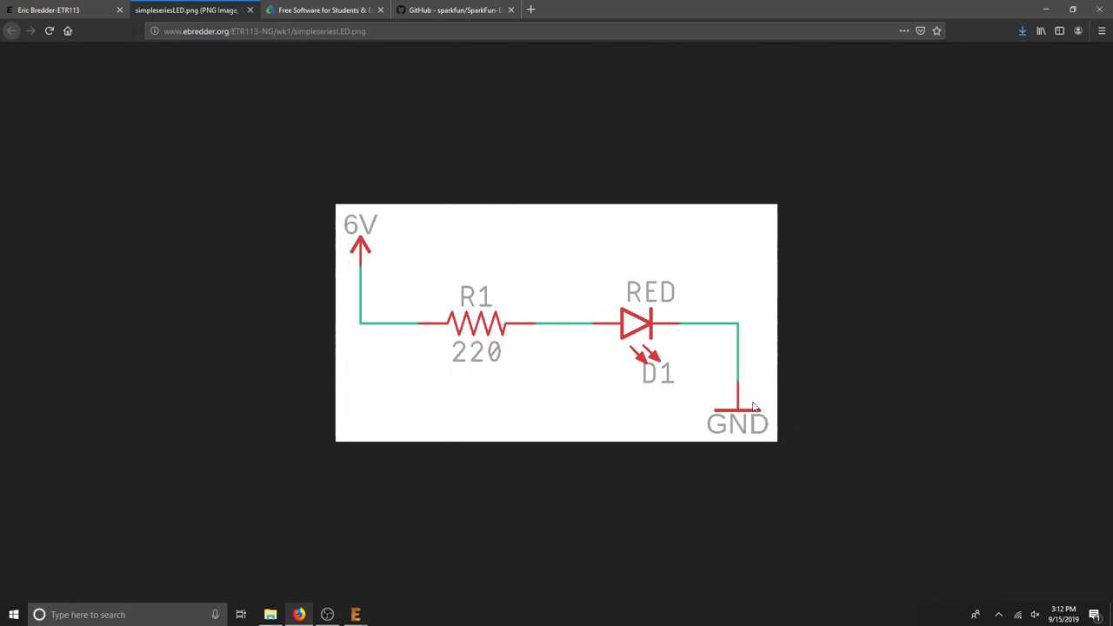
pyautogui.moveTo(355, 614)
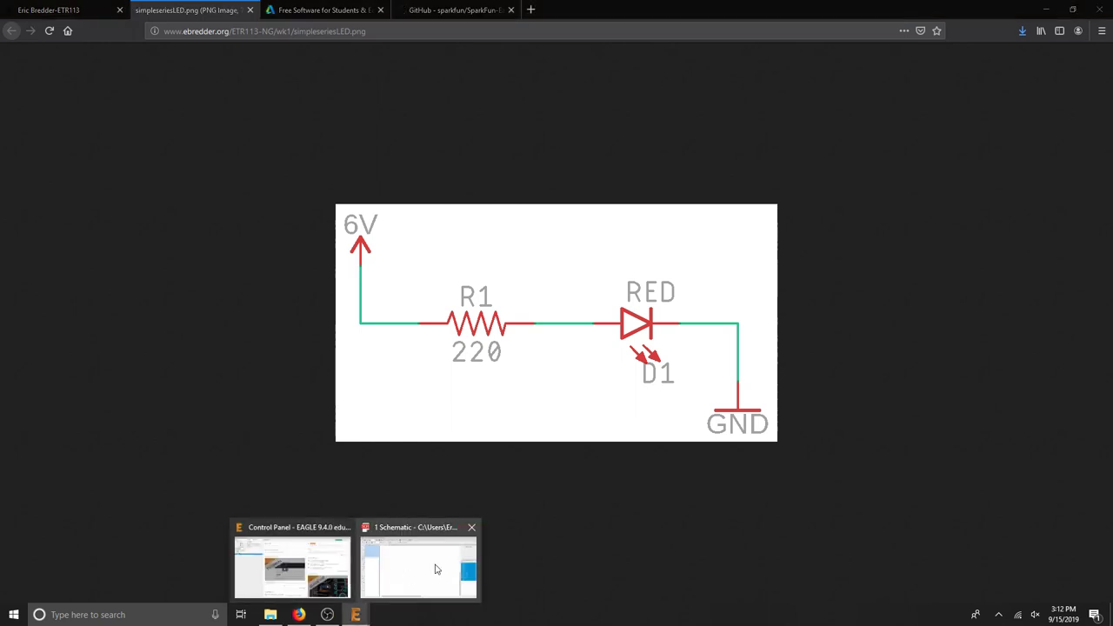
pyautogui.click(435, 565)
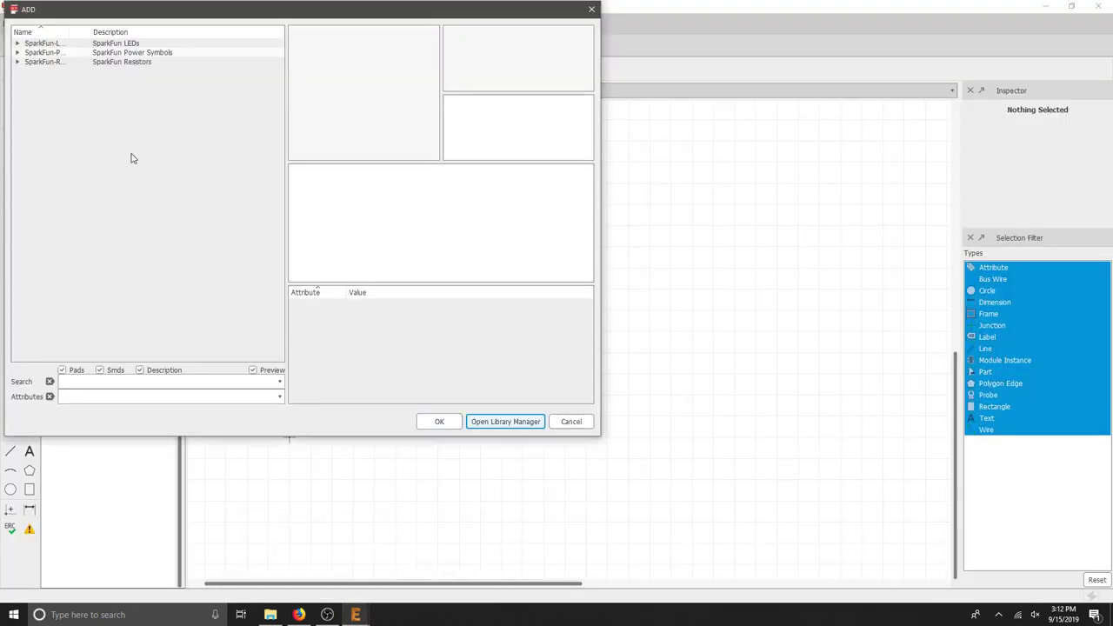
# Expand SparkFun-LEDs and choose the generic LED in its LED_5MM package.
pyautogui.click(19, 44)
pyautogui.click(18, 44)
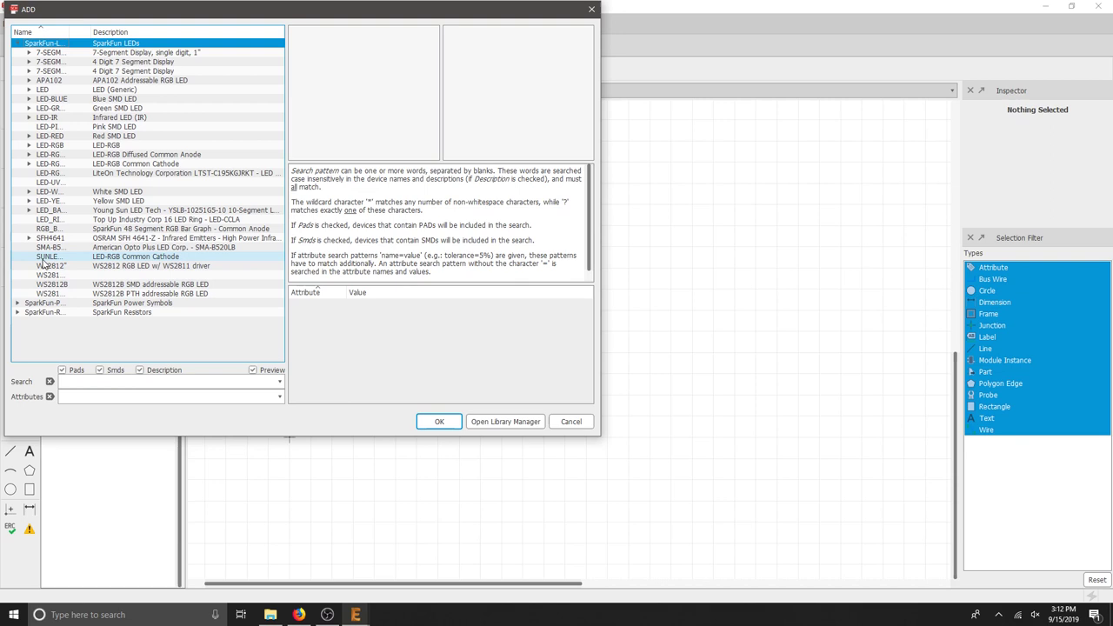
pyautogui.click(118, 90)
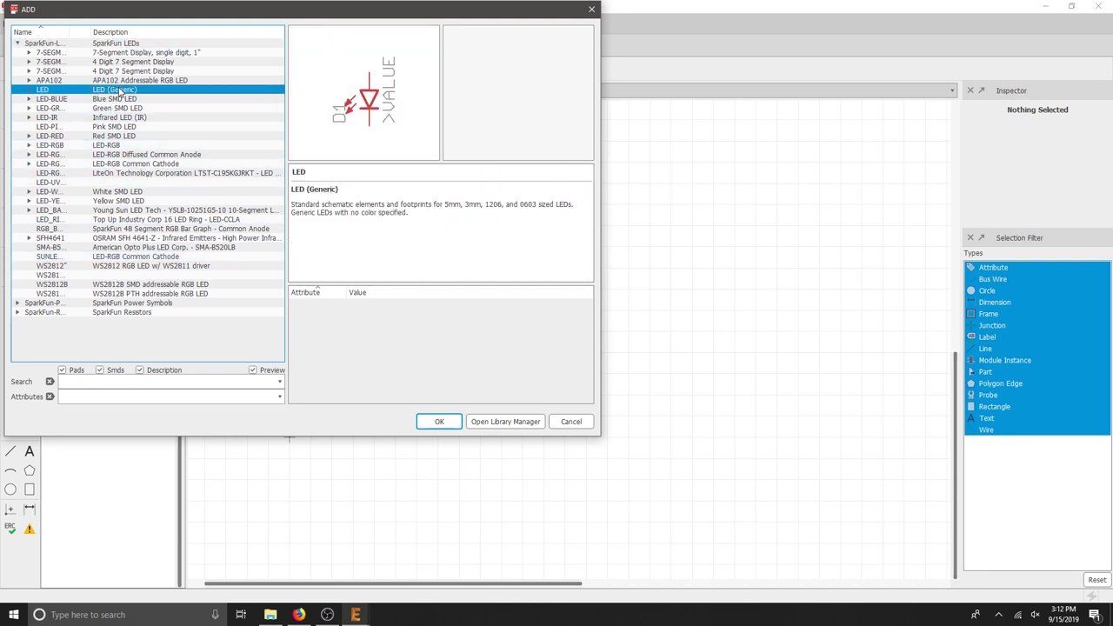
pyautogui.click(30, 91)
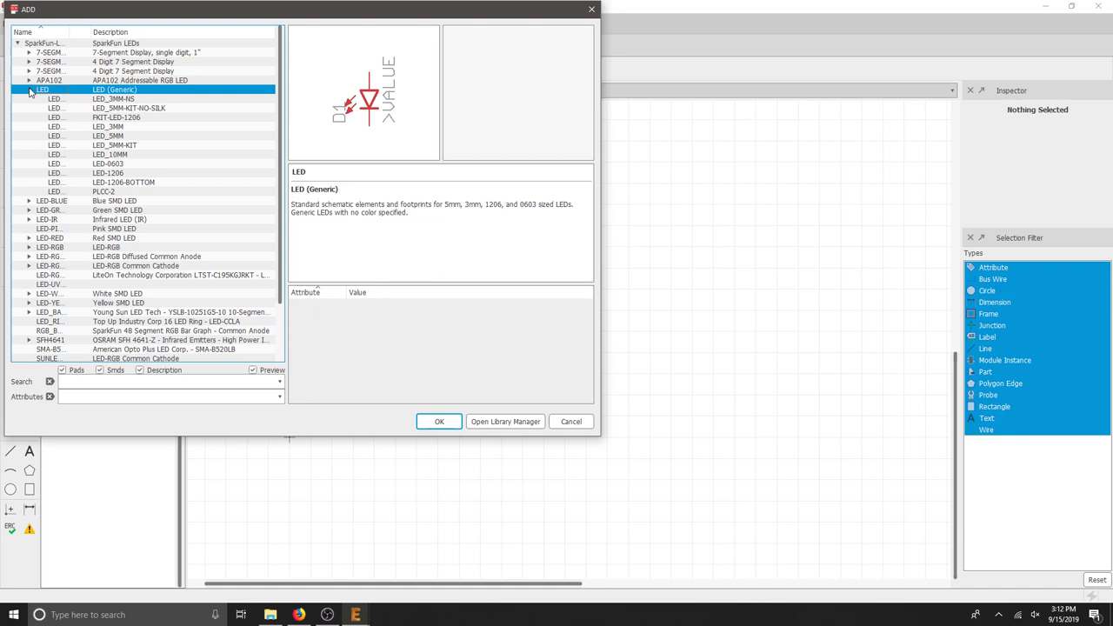
pyautogui.click(118, 138)
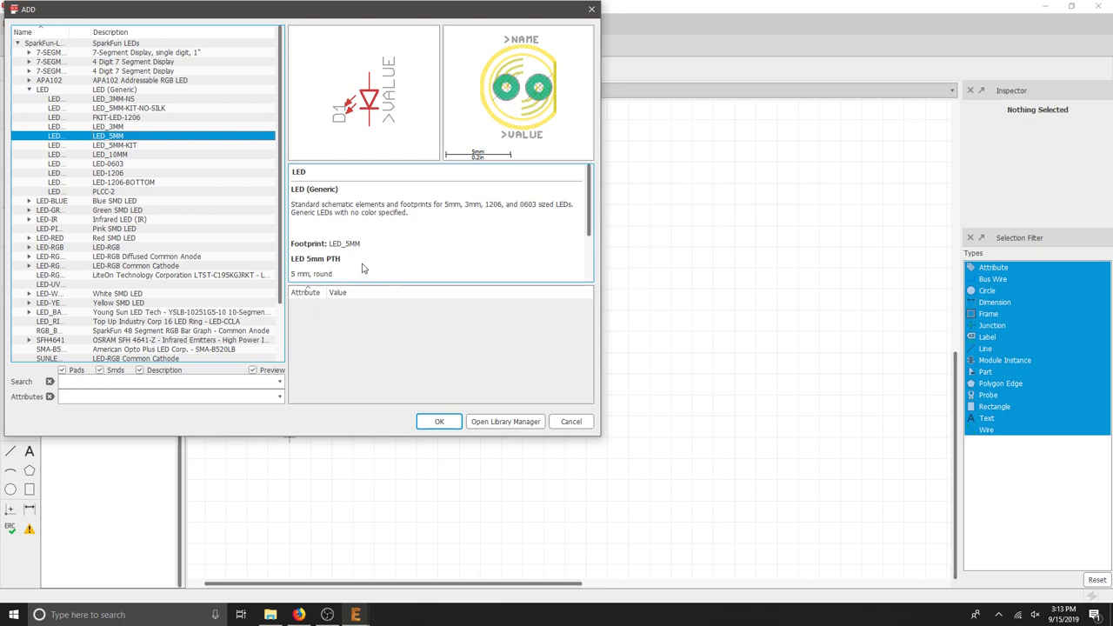
# Place the LED_5MM LED as D1 on the sheet and return to the part list.
pyautogui.click(433, 422)
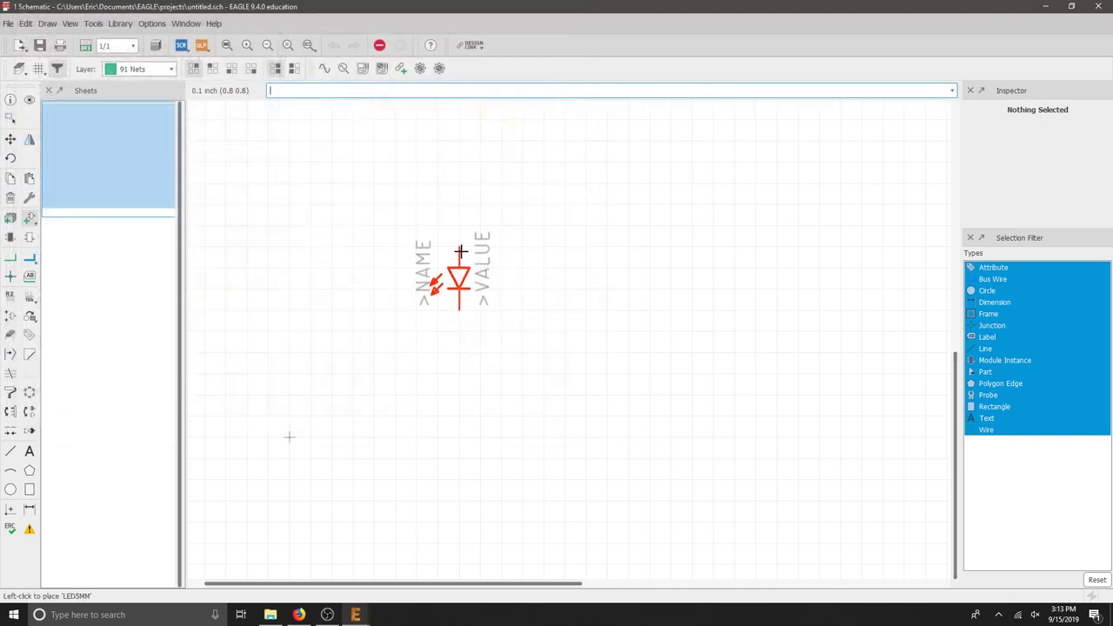
pyautogui.scroll(2, 437, 343)
pyautogui.scroll(-3, 426, 326)
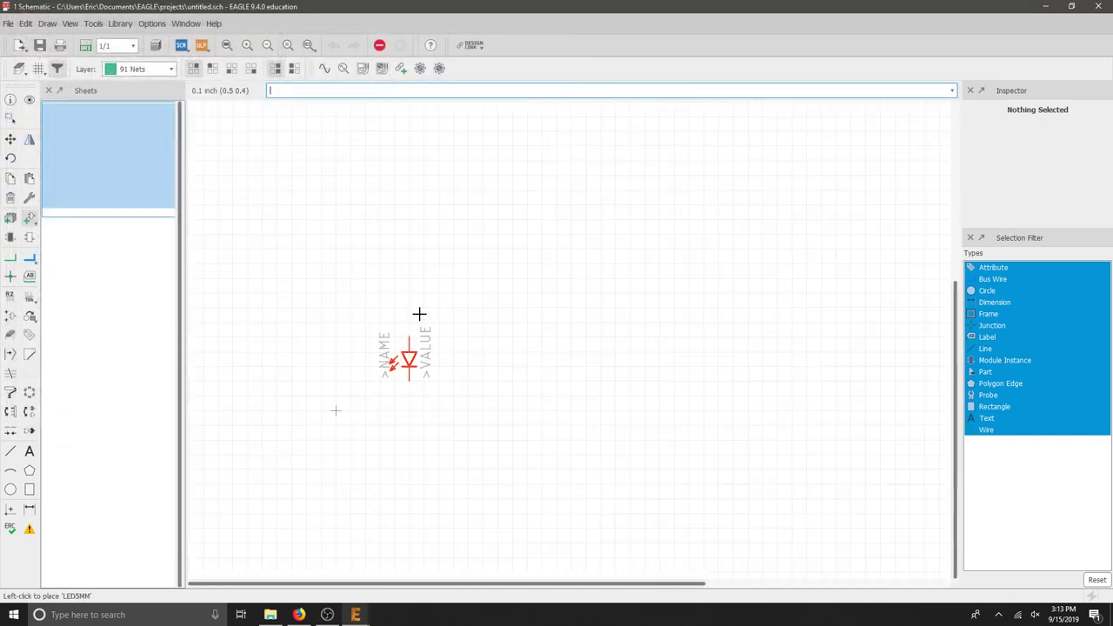
pyautogui.click(366, 338)
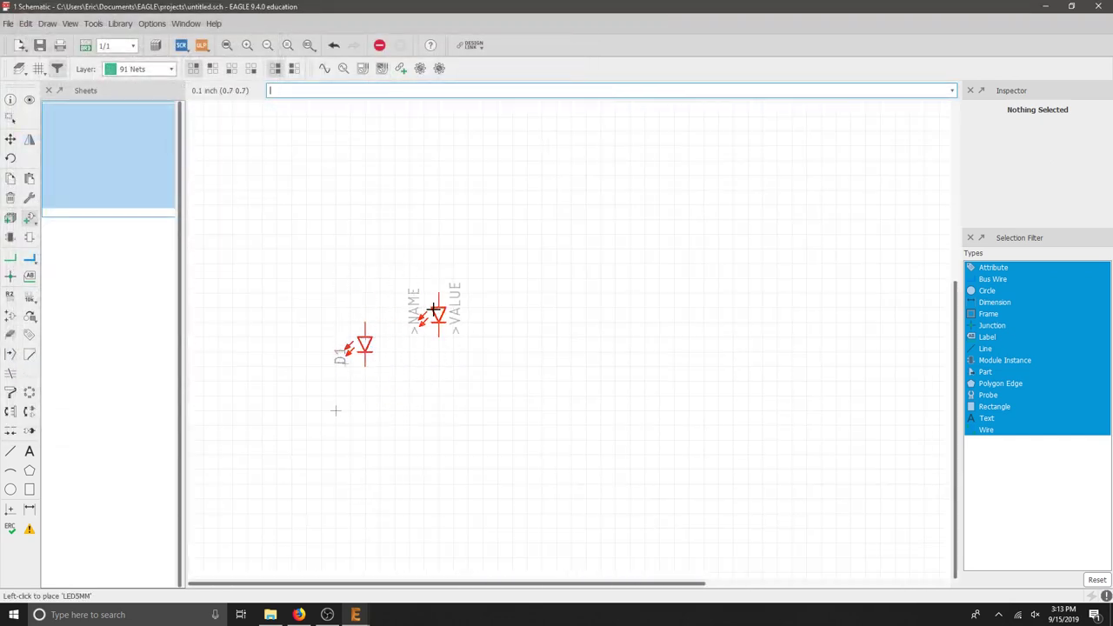
pyautogui.press('Escape')
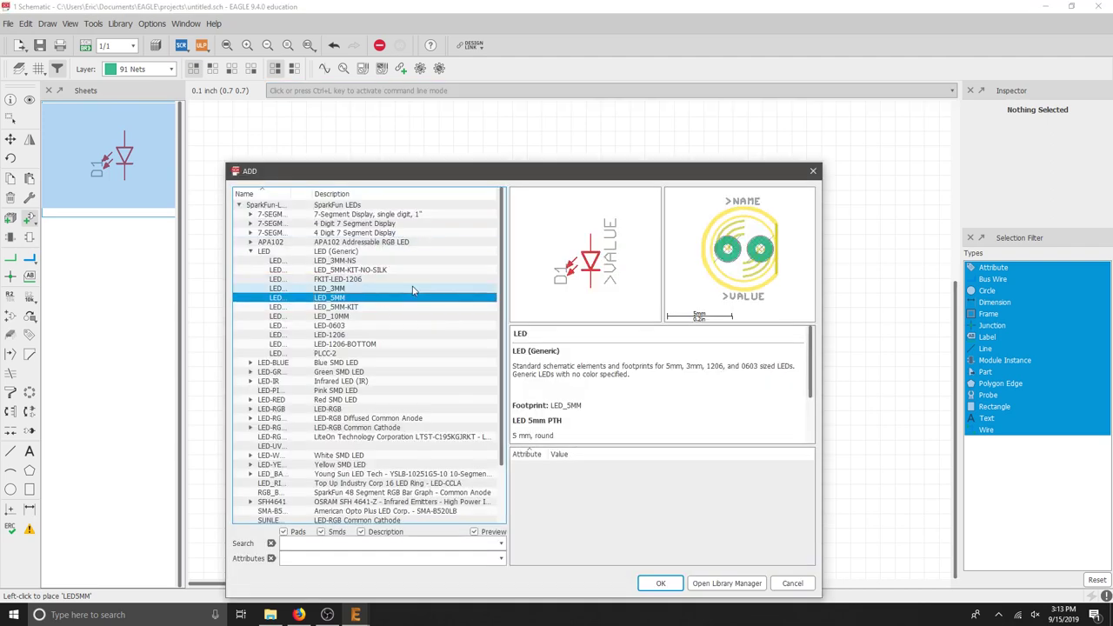
# In SparkFun-Resistors, choose the generic resistor with the AXIAL-0.3 through-hole package.
pyautogui.click(239, 206)
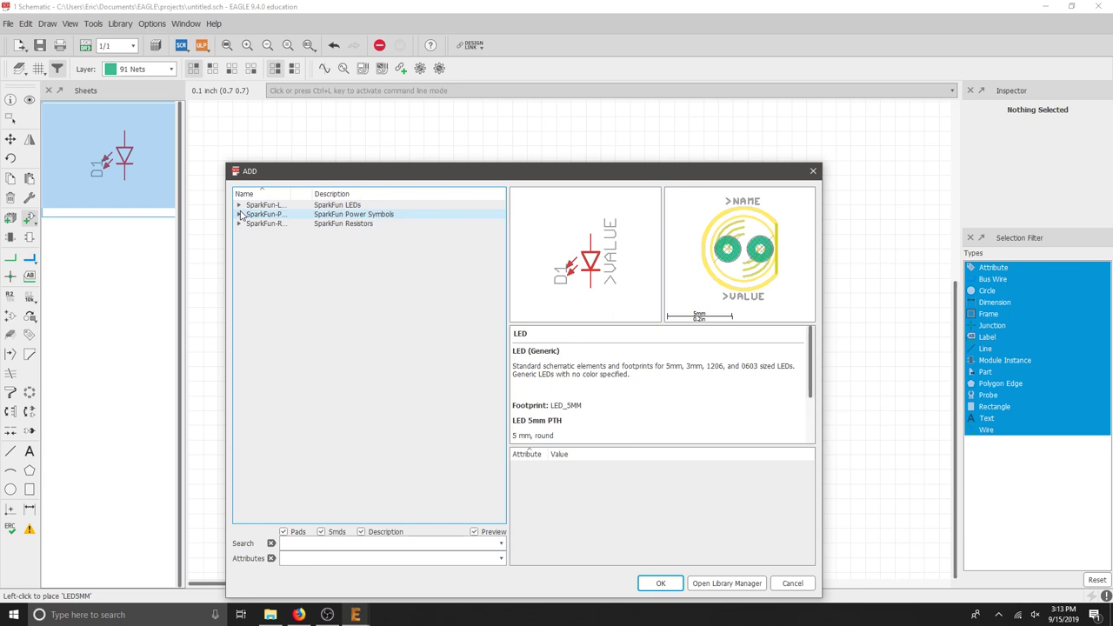
pyautogui.click(239, 224)
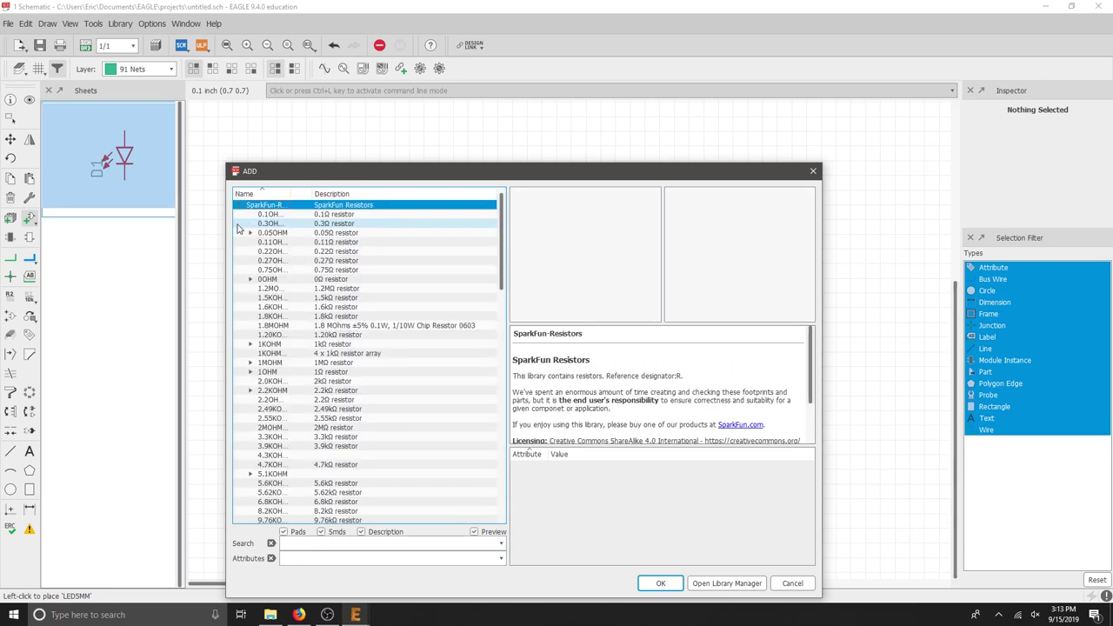
pyautogui.scroll(-6, 352, 393)
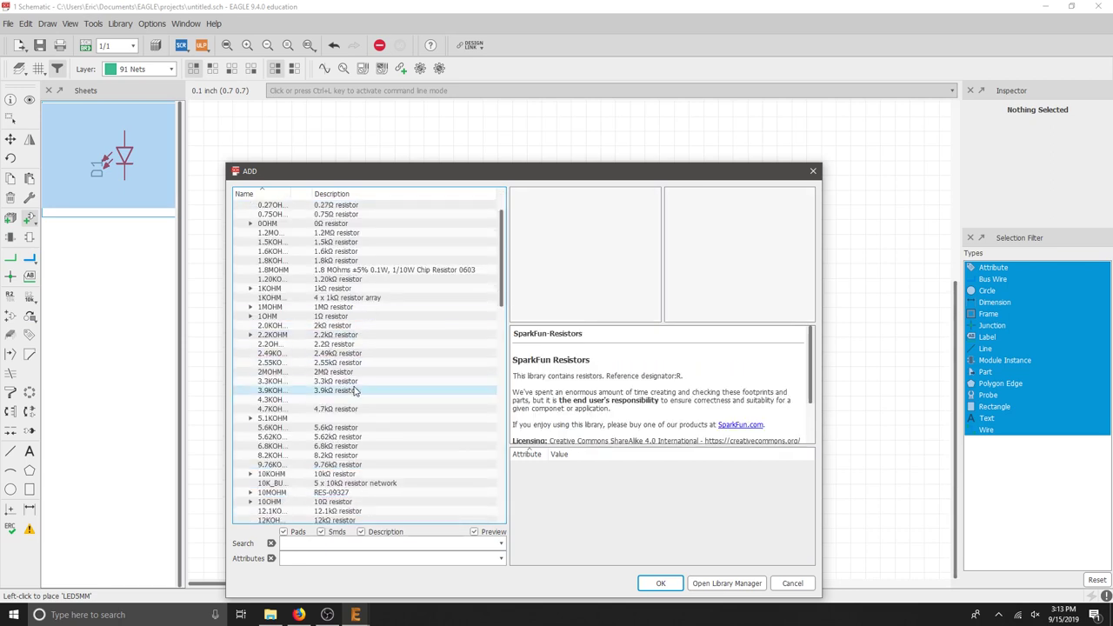
pyautogui.scroll(-6, 348, 399)
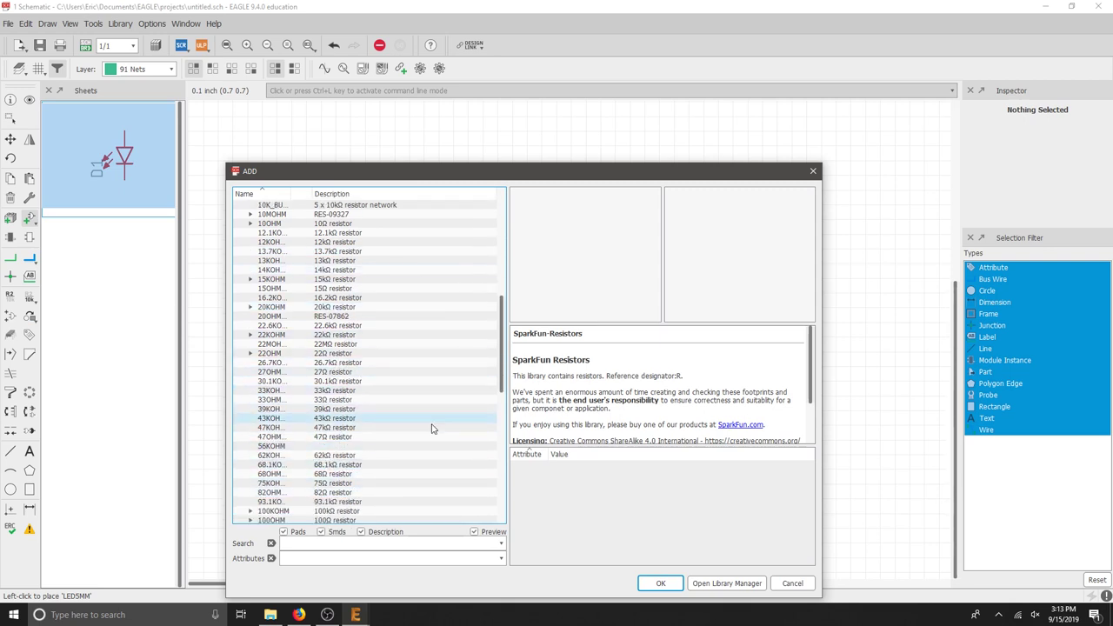
pyautogui.scroll(-5, 425, 420)
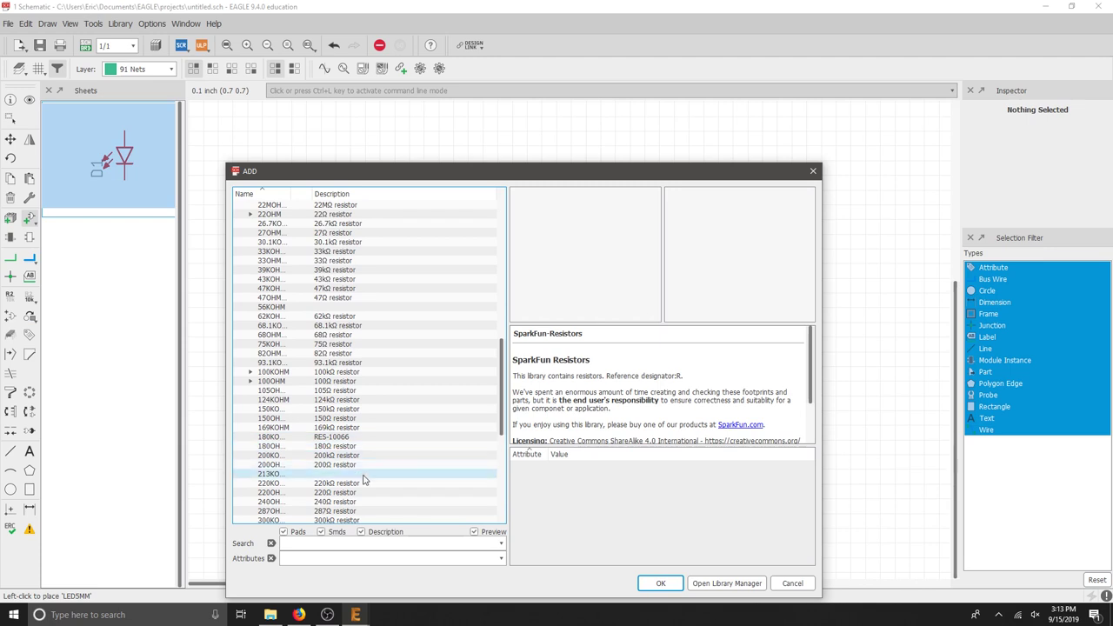
pyautogui.click(356, 492)
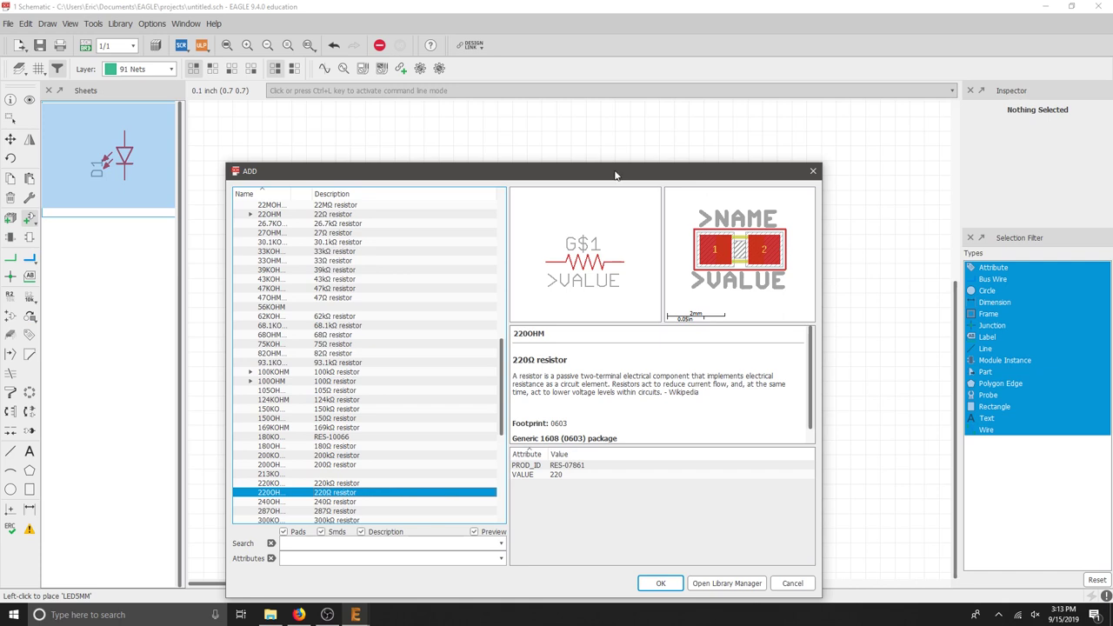
pyautogui.scroll(-9, 387, 287)
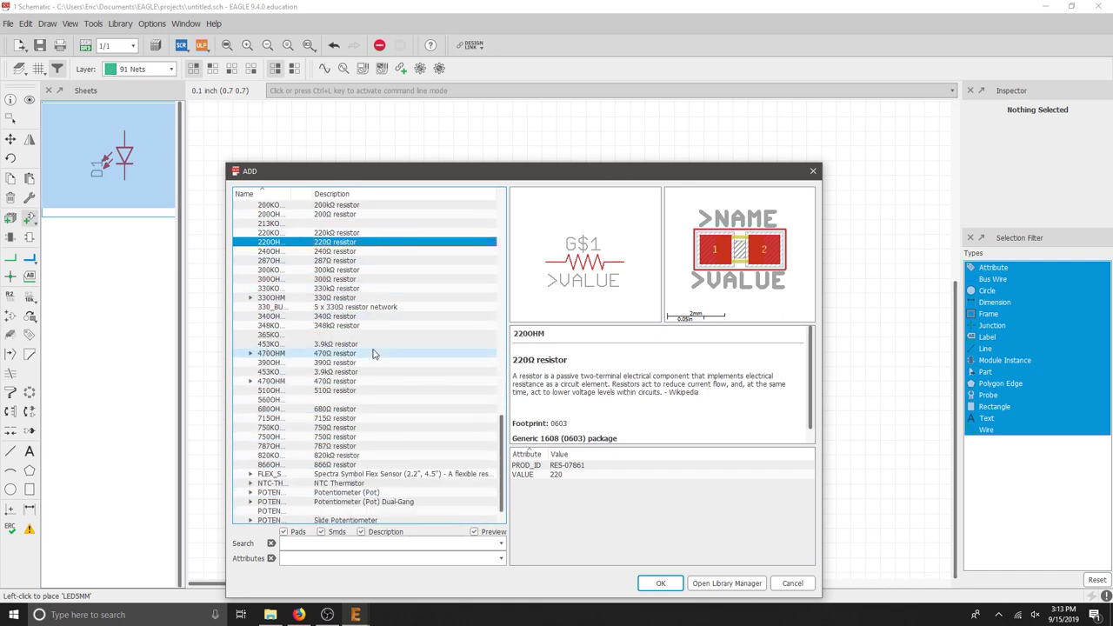
pyautogui.scroll(-2, 374, 354)
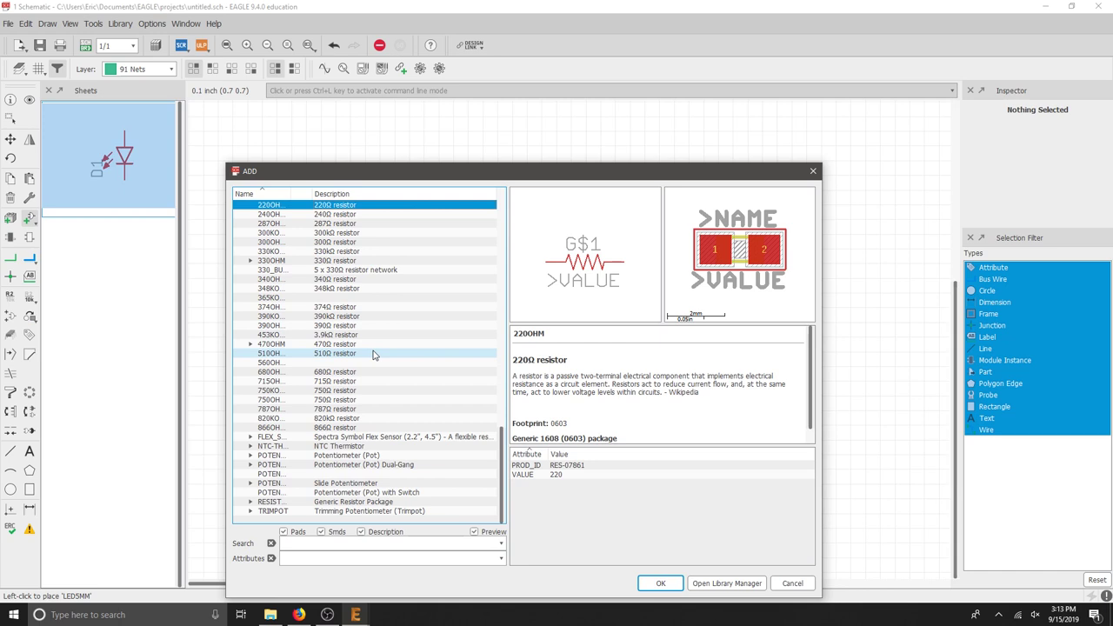
pyautogui.click(251, 503)
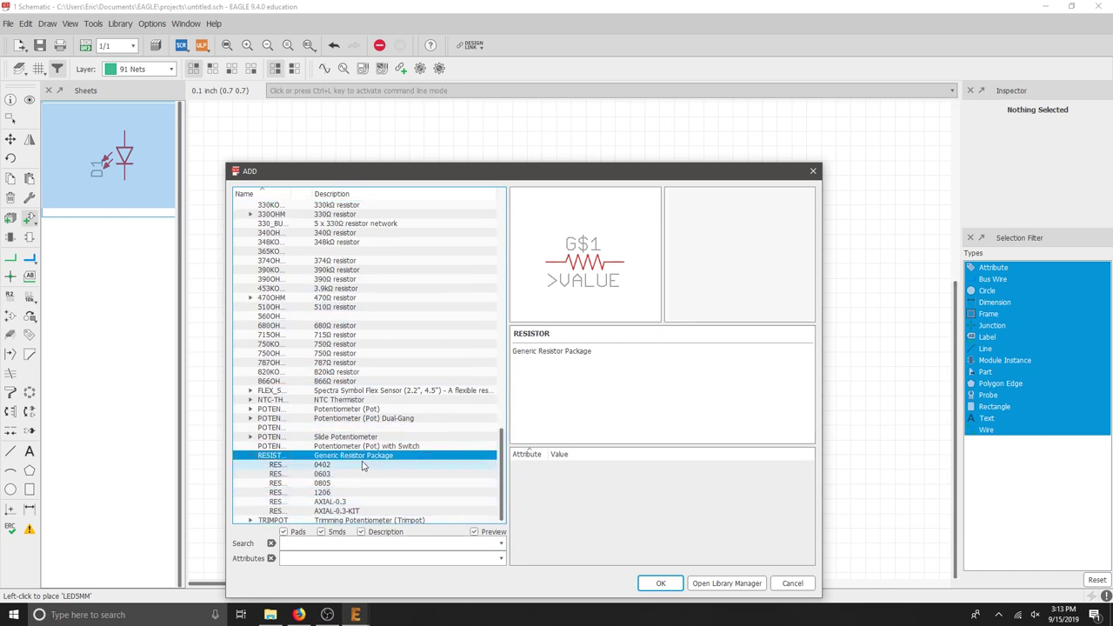
pyautogui.click(342, 503)
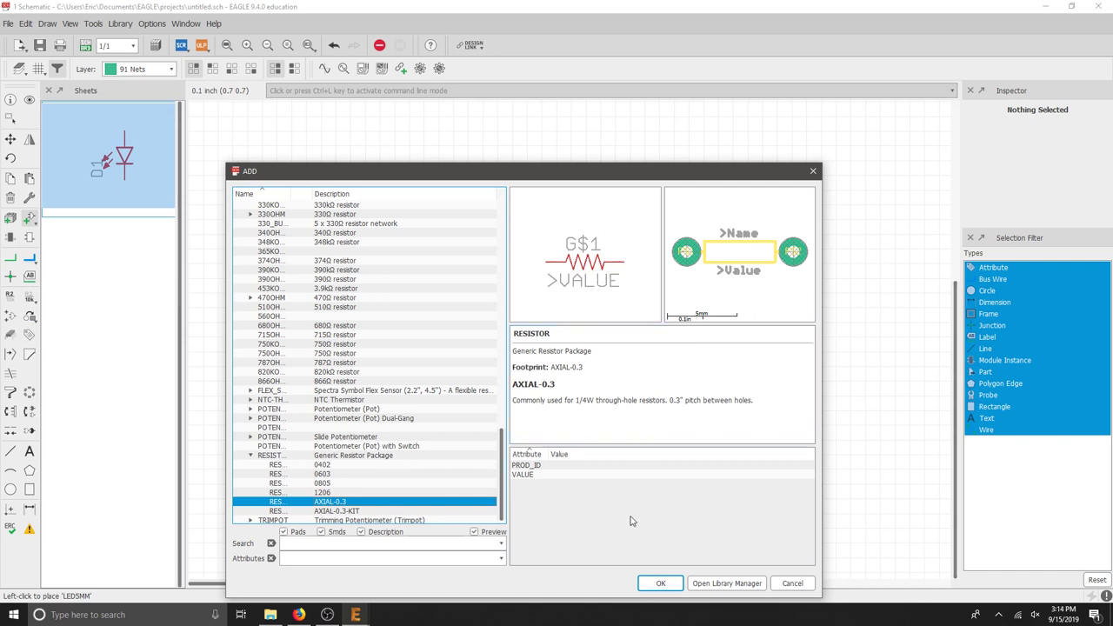
# Place the resistor as R1 above the LED and collapse the SparkFun-Resistors list.
pyautogui.click(659, 584)
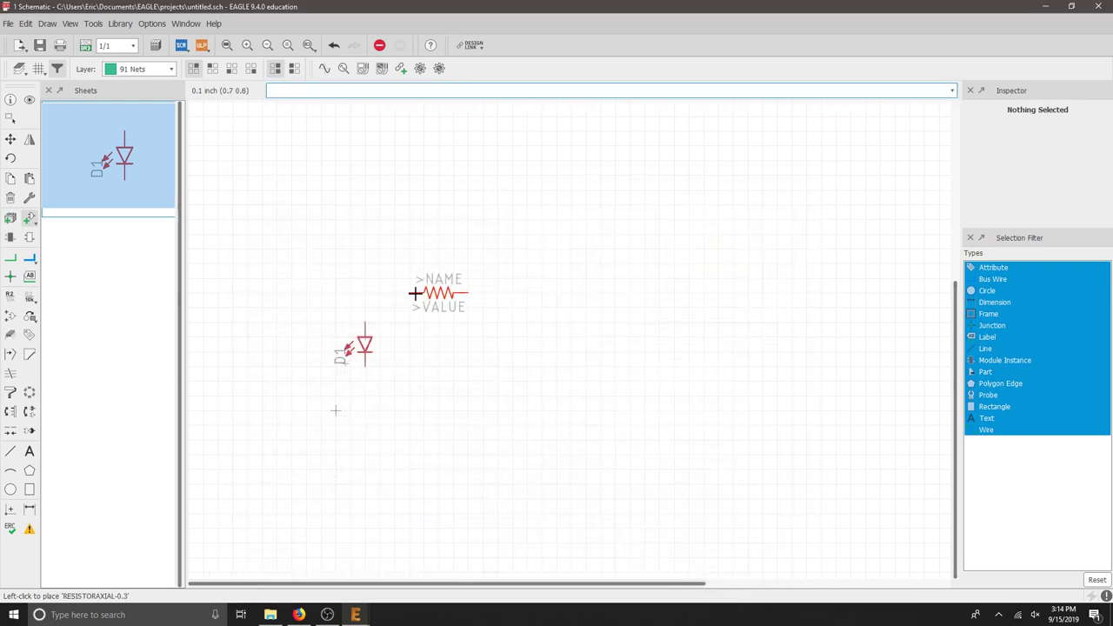
pyautogui.click(315, 268)
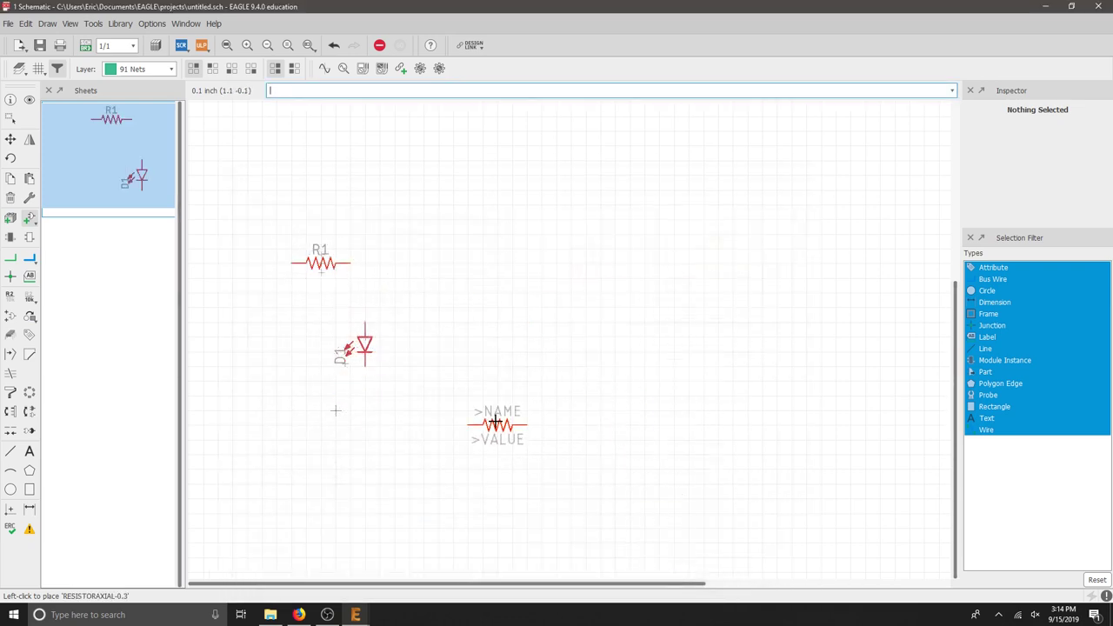
pyautogui.press('Escape')
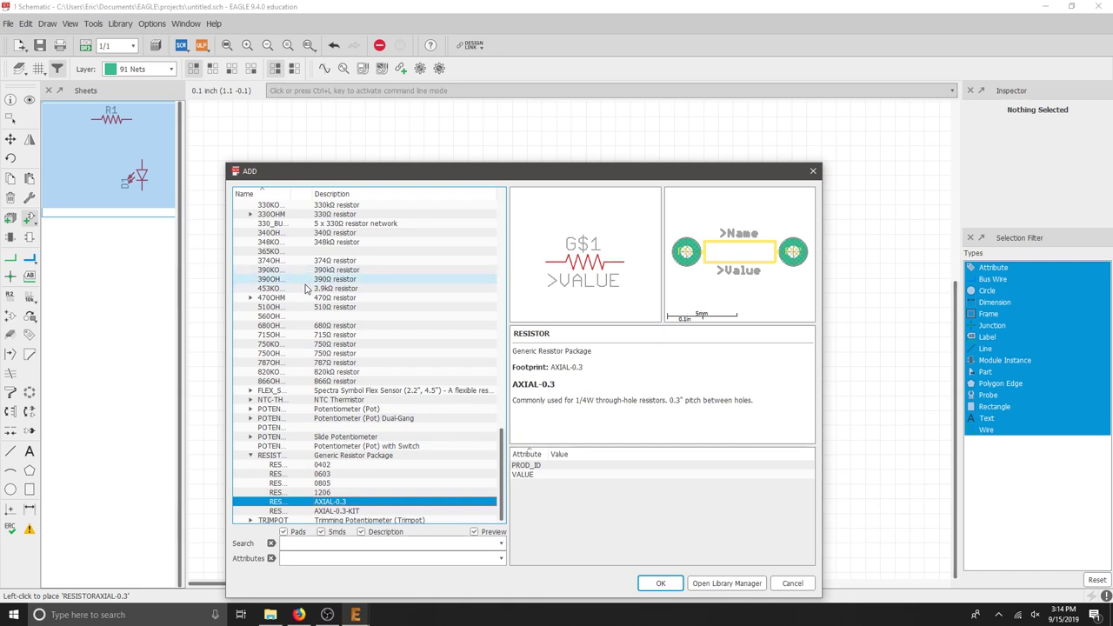
pyautogui.scroll(5, 298, 309)
pyautogui.scroll(10, 296, 311)
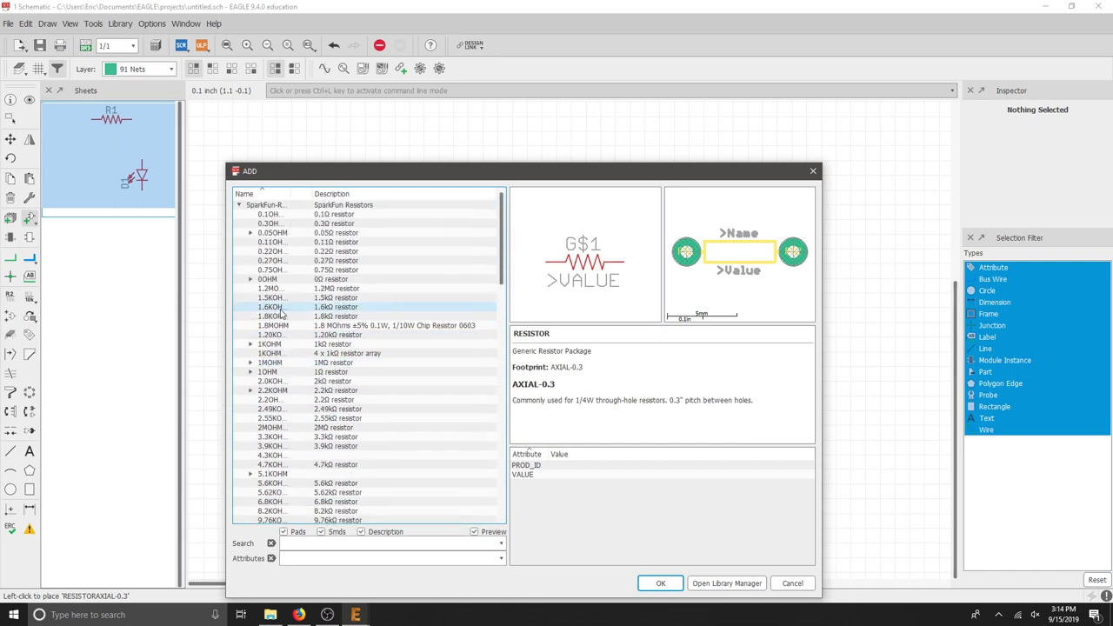
pyautogui.click(239, 224)
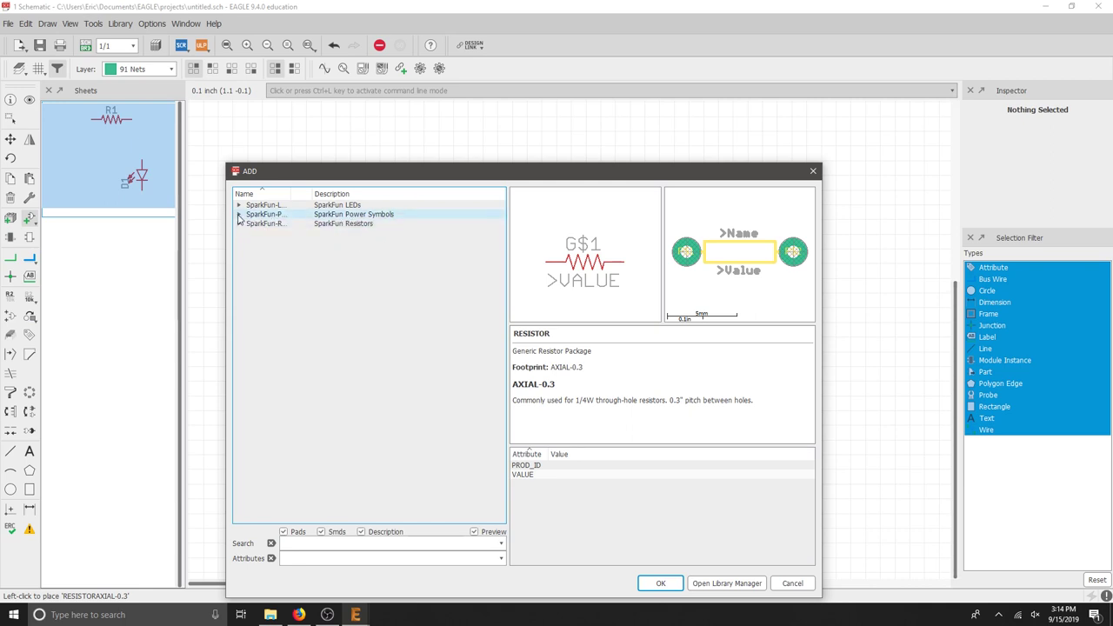
# Place a VCC supply symbol from SparkFun-PowerSymbols to the right of R1.
pyautogui.click(239, 215)
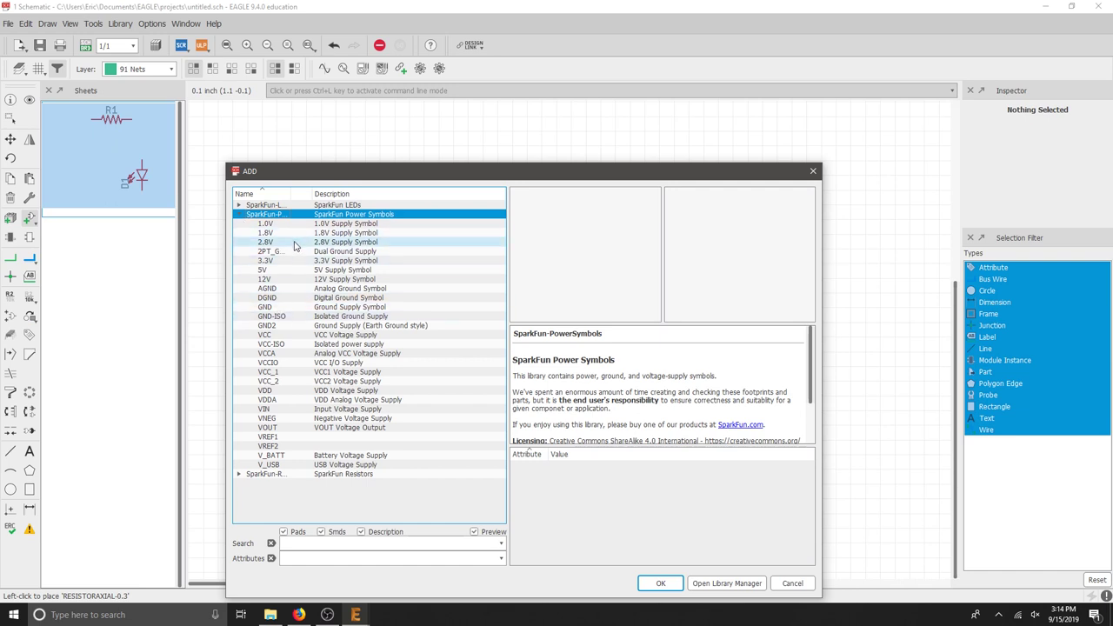
pyautogui.click(293, 338)
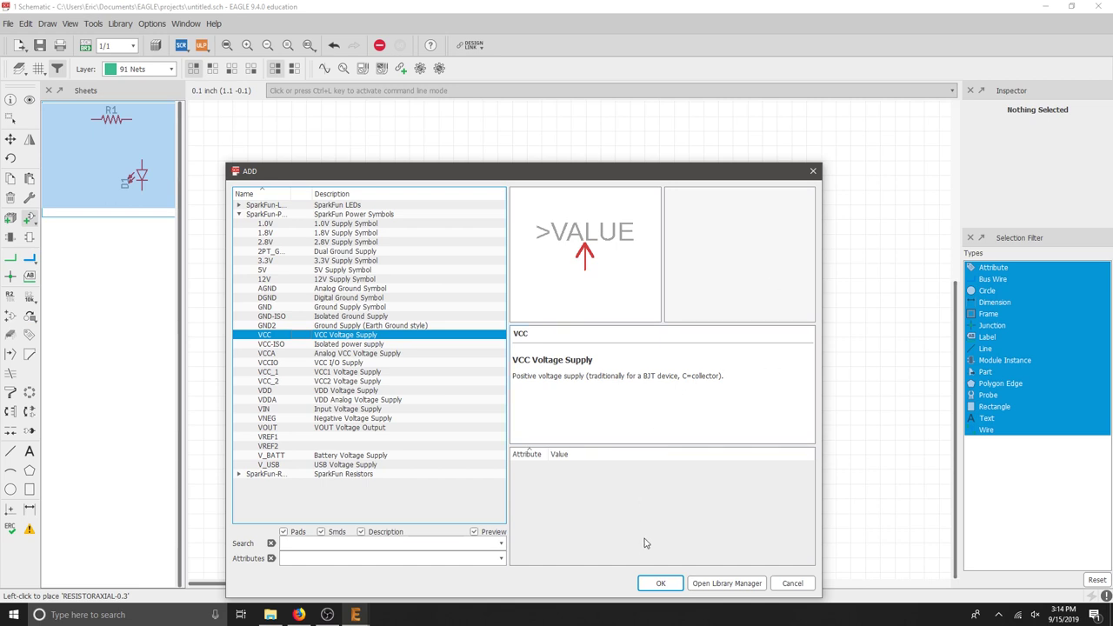
pyautogui.click(661, 584)
pyautogui.click(421, 265)
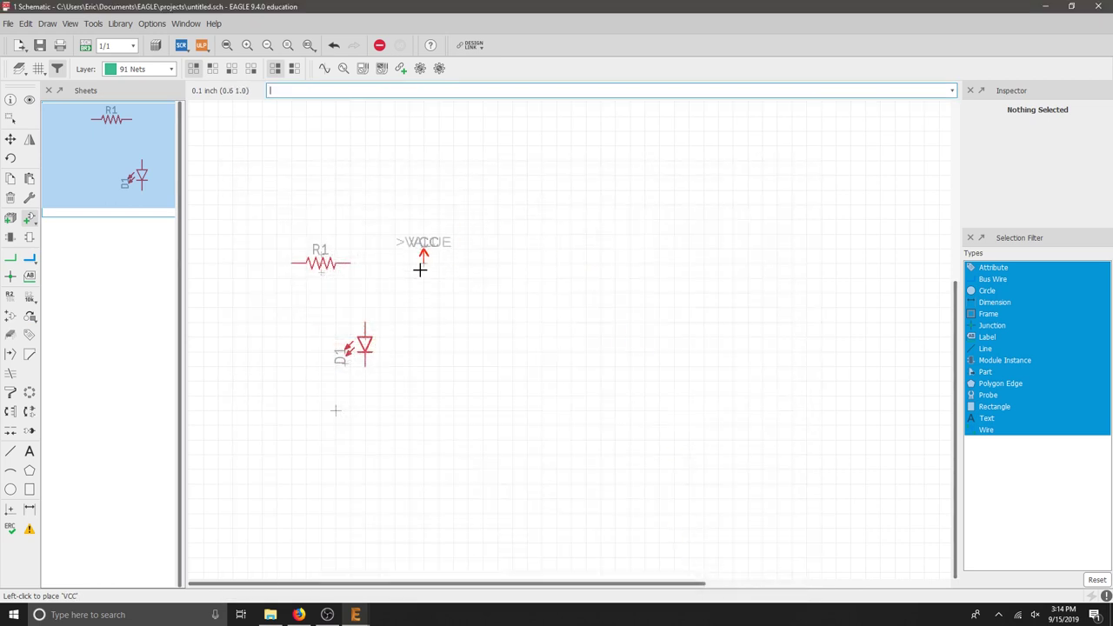
pyautogui.press('Escape')
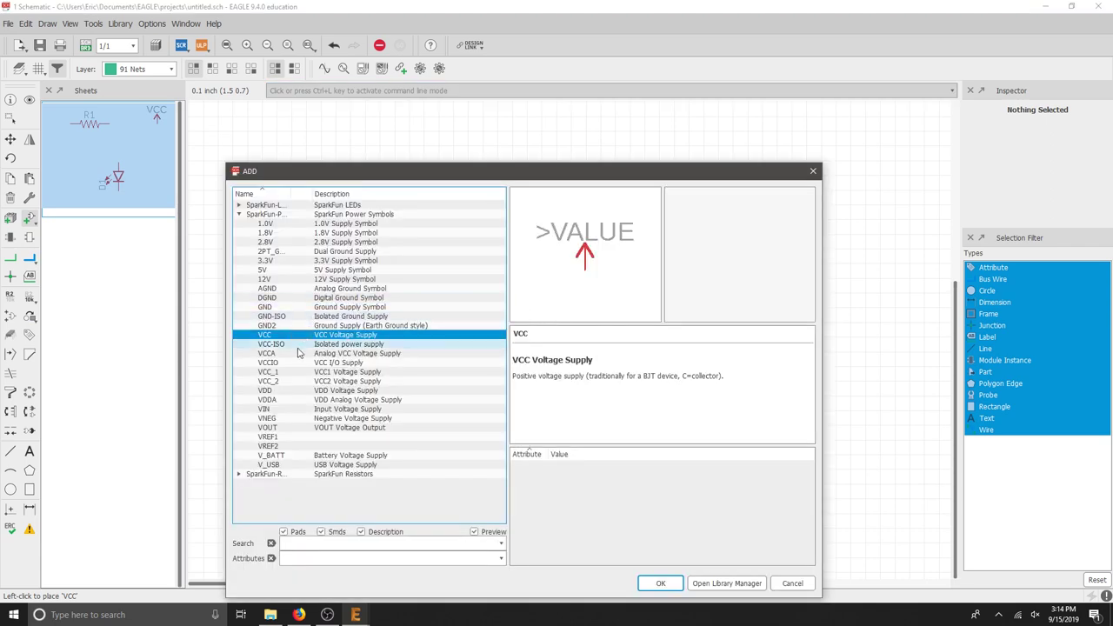
# Place a GND ground symbol to the right of the LED.
pyautogui.click(267, 308)
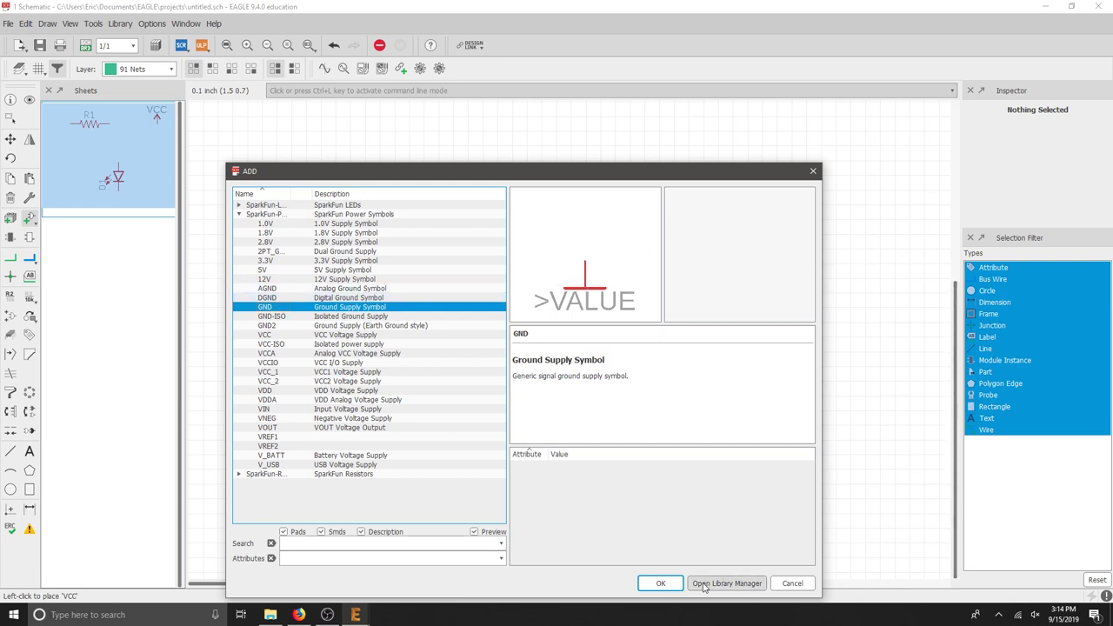
pyautogui.click(661, 583)
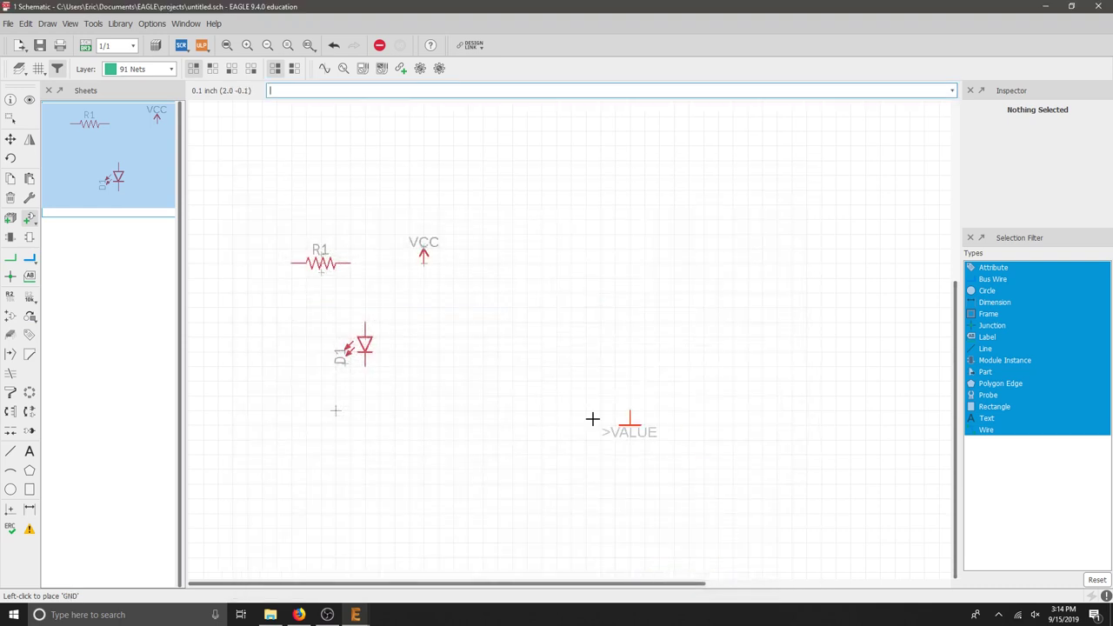
pyautogui.click(452, 341)
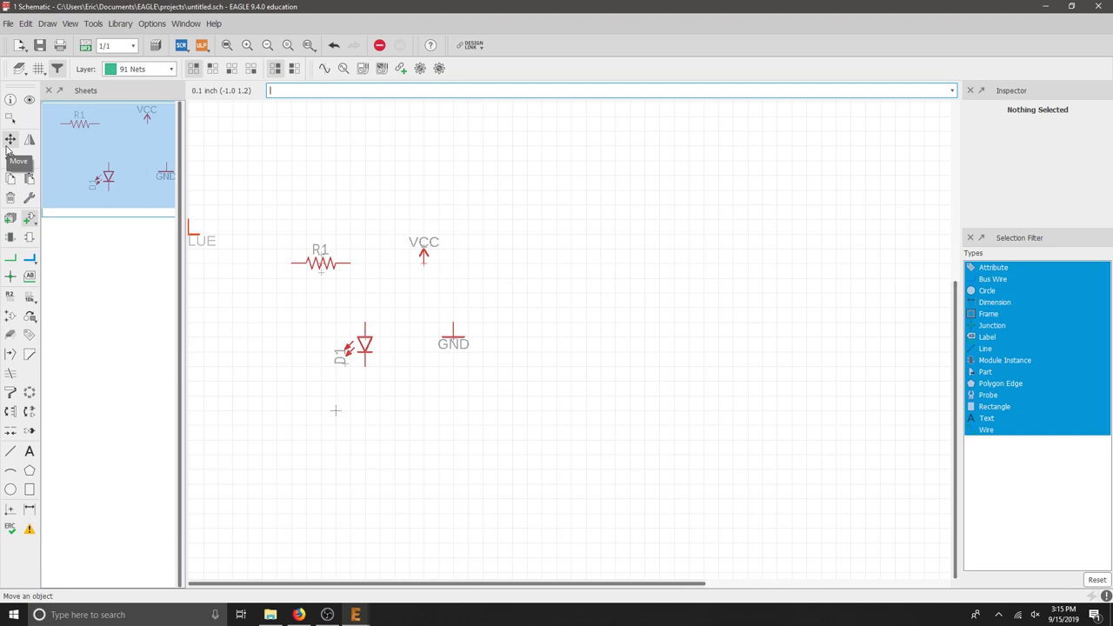
# Move resistor R1 to a new position on the sheet.
pyautogui.click(9, 145)
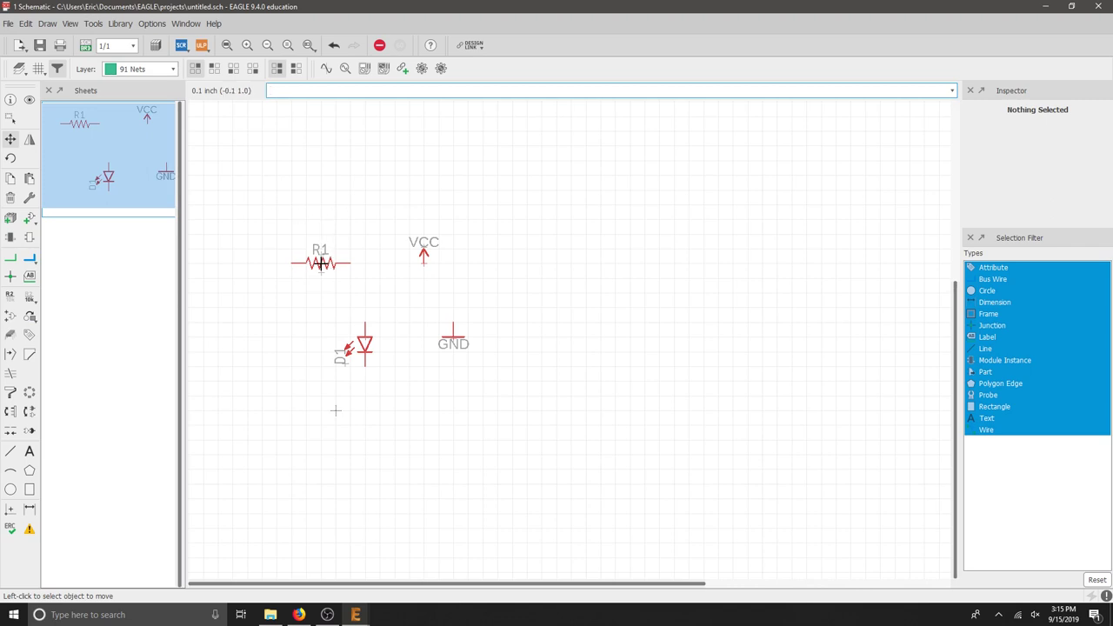
pyautogui.scroll(6, 321, 263)
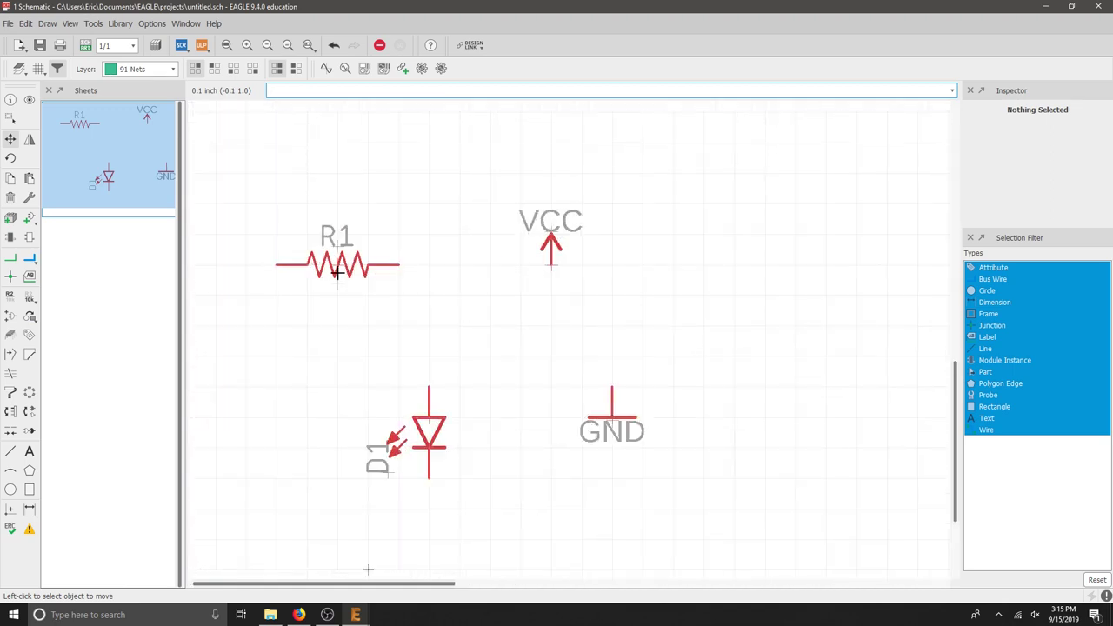
pyautogui.scroll(2, 337, 272)
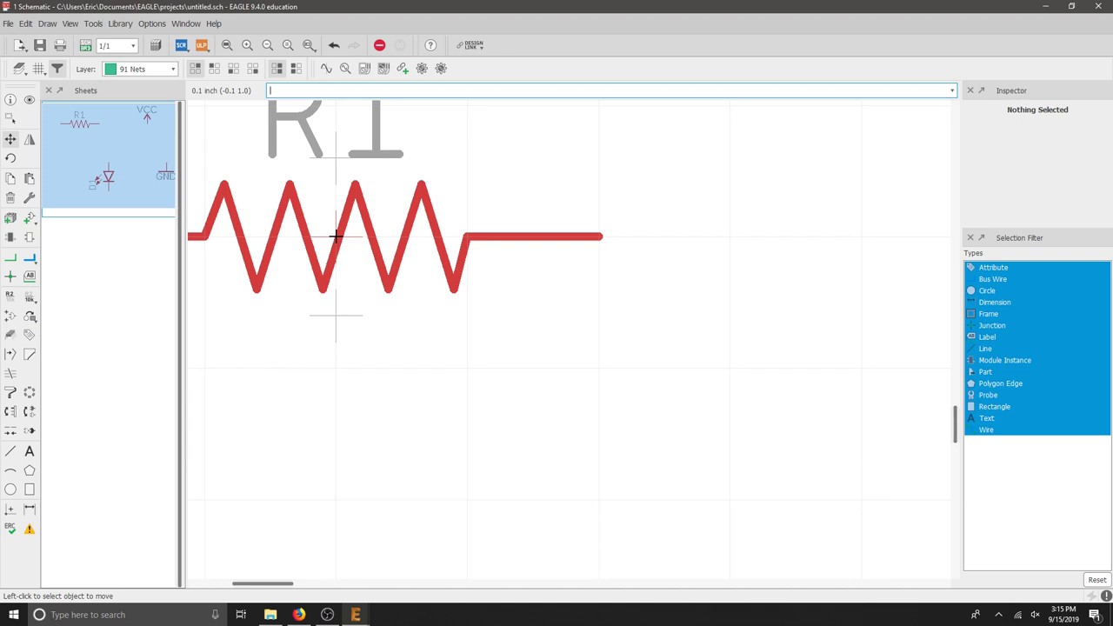
pyautogui.click(336, 236)
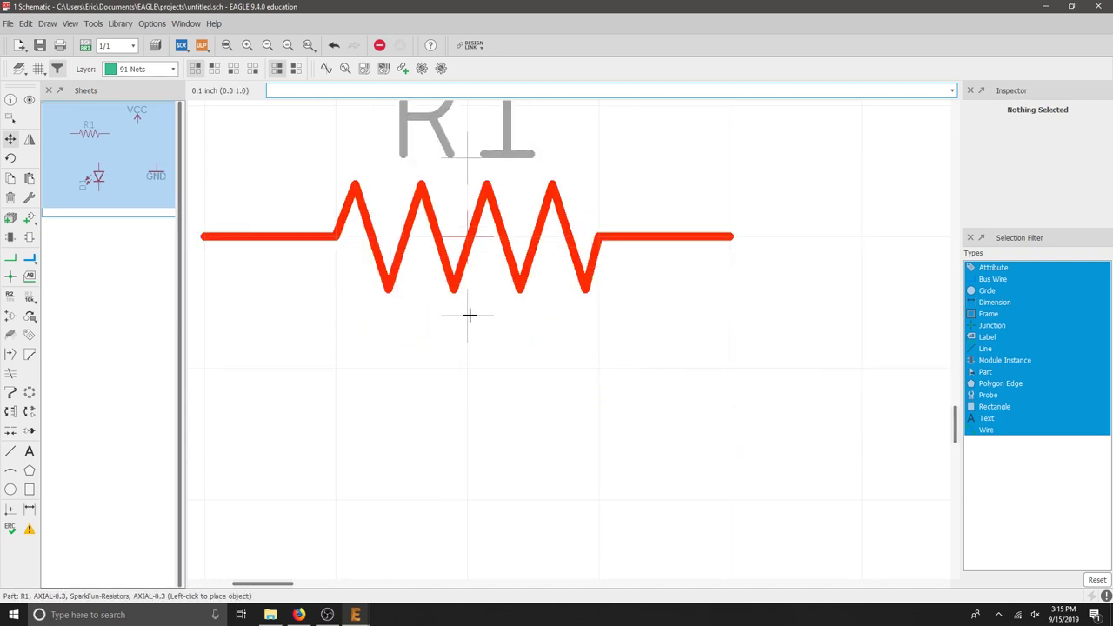
pyautogui.scroll(-6, 470, 315)
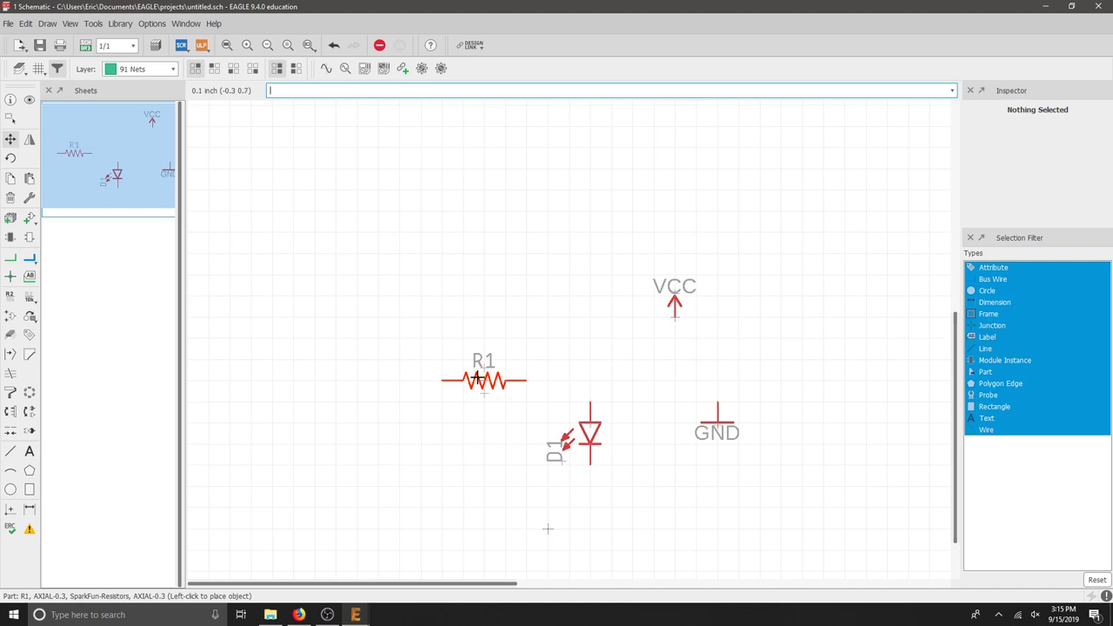
pyautogui.click(477, 377)
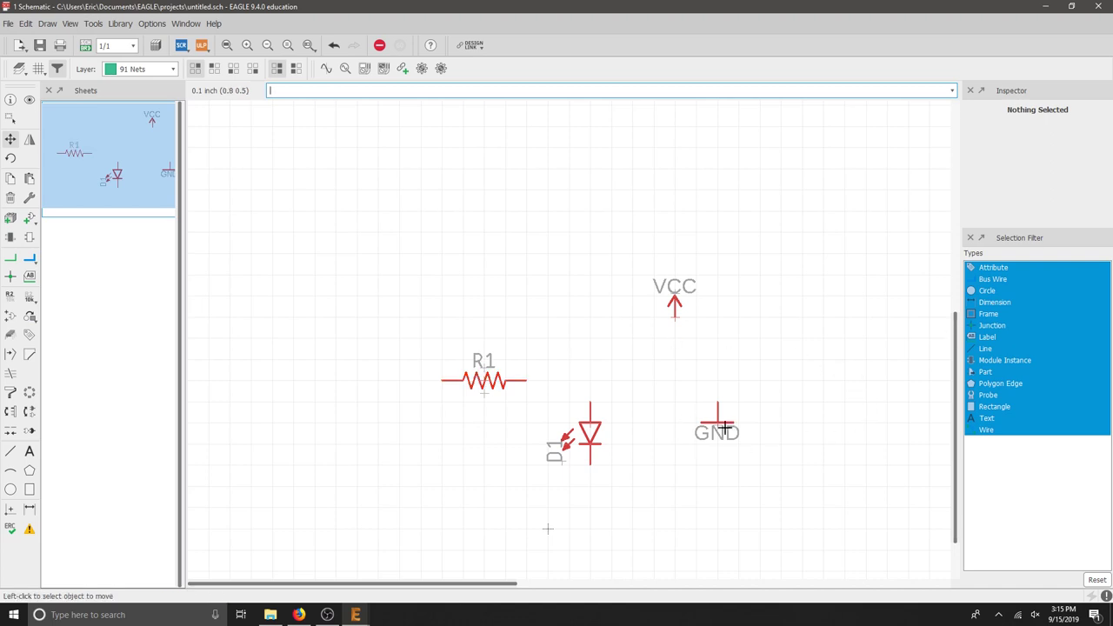
# Place the GND1 ground symbol below LED D1.
pyautogui.scroll(-2, 720, 424)
pyautogui.scroll(9, 718, 408)
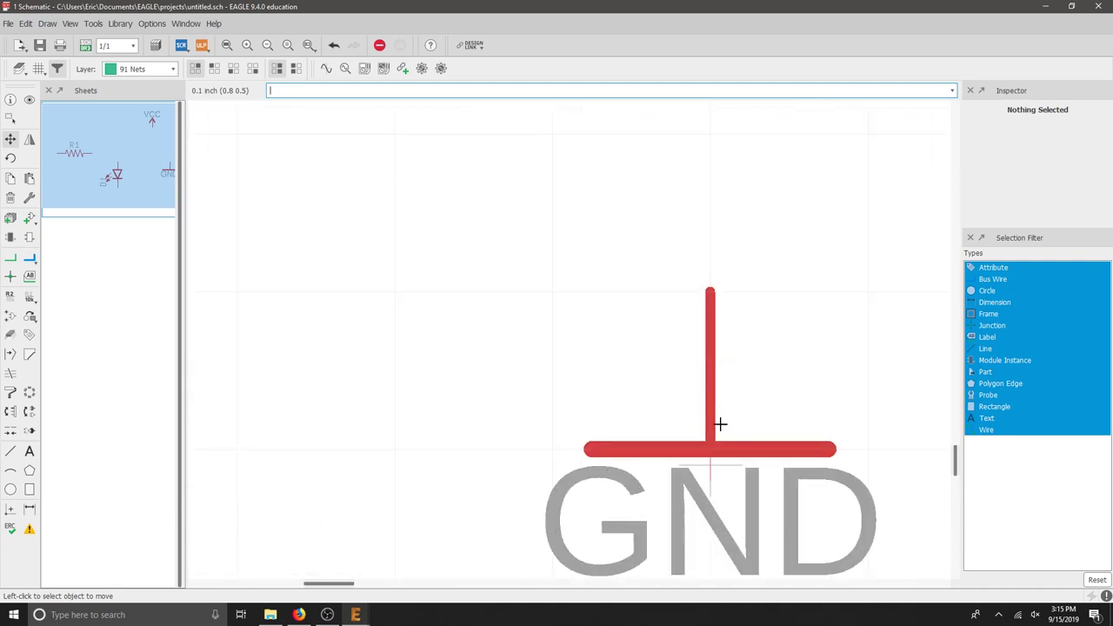
pyautogui.click(711, 440)
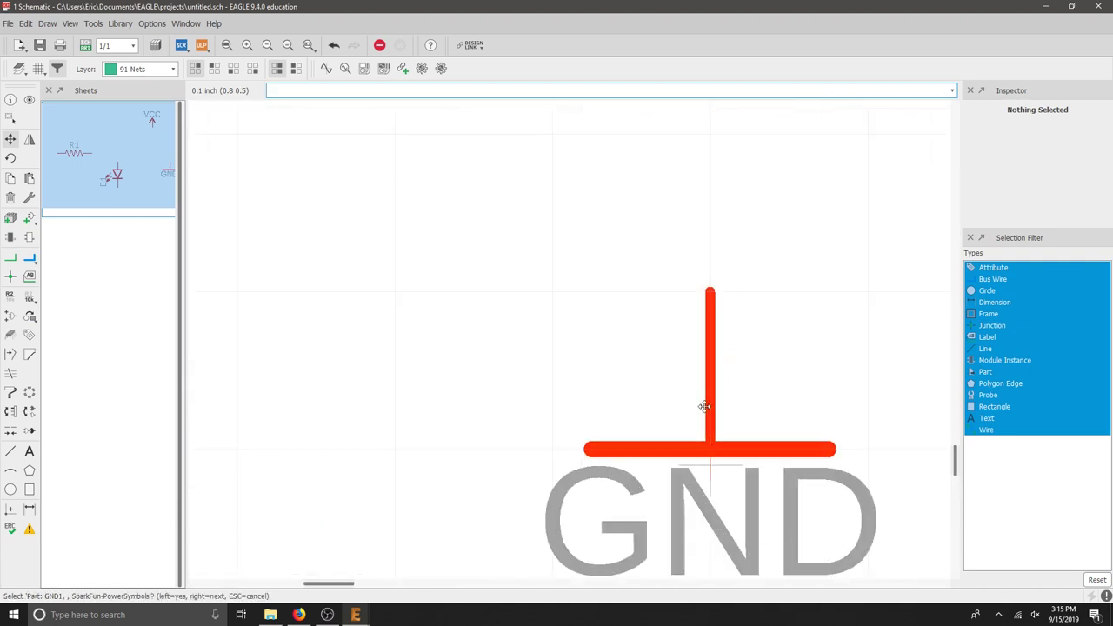
pyautogui.scroll(1, 609, 415)
pyautogui.scroll(-5, 621, 428)
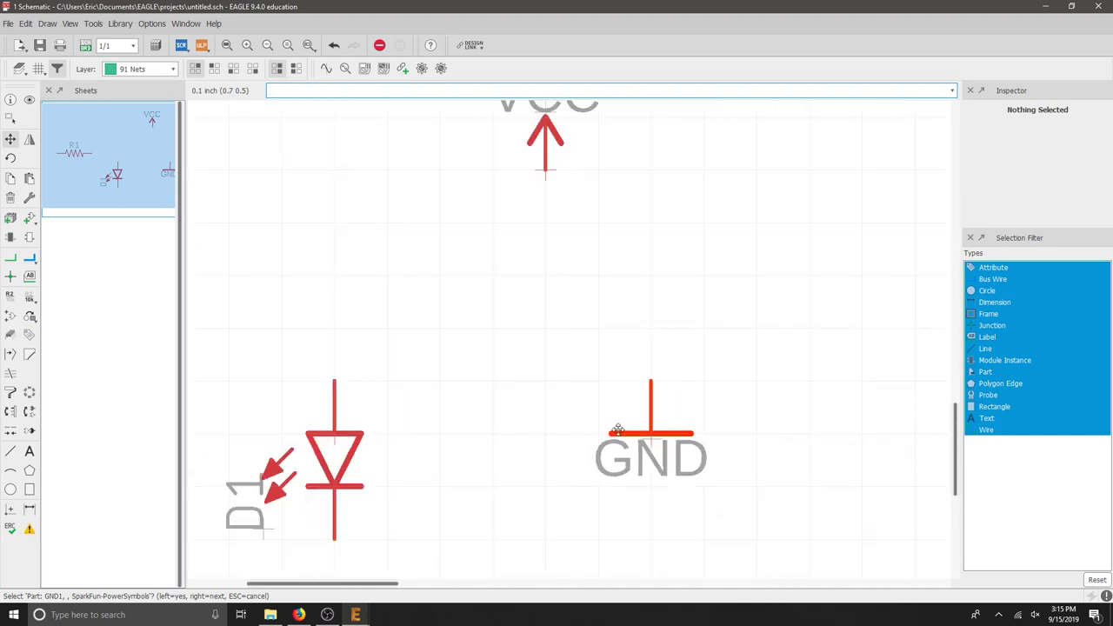
pyautogui.click(652, 476)
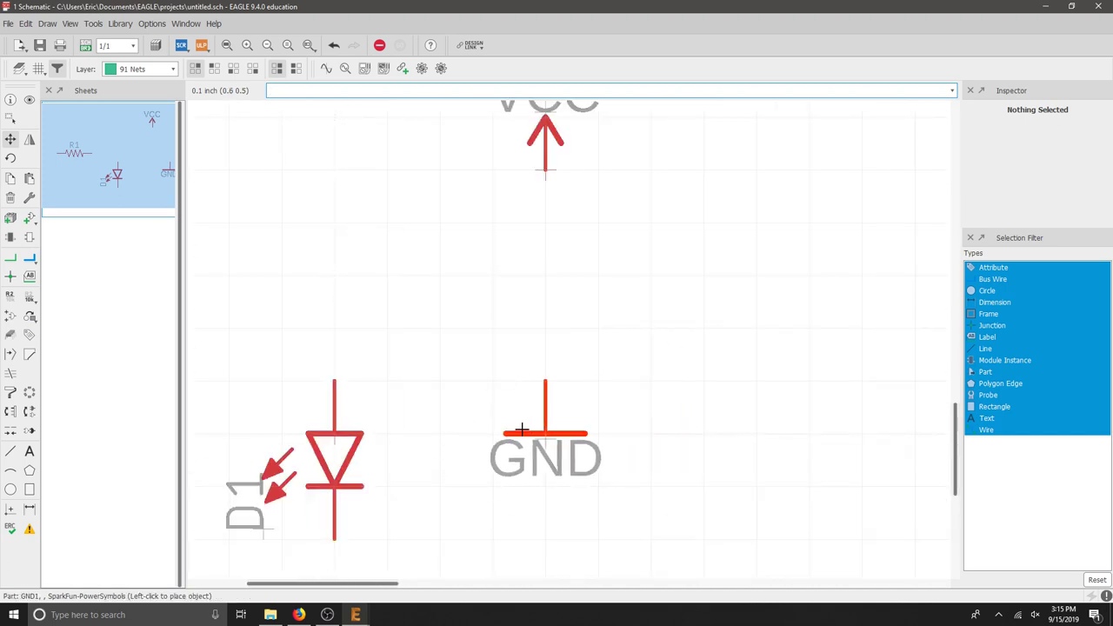
pyautogui.scroll(-3, 484, 476)
pyautogui.moveTo(454, 498); pyautogui.dragTo(784, 324, button='middle')
pyautogui.click(750, 399)
pyautogui.press('Escape')
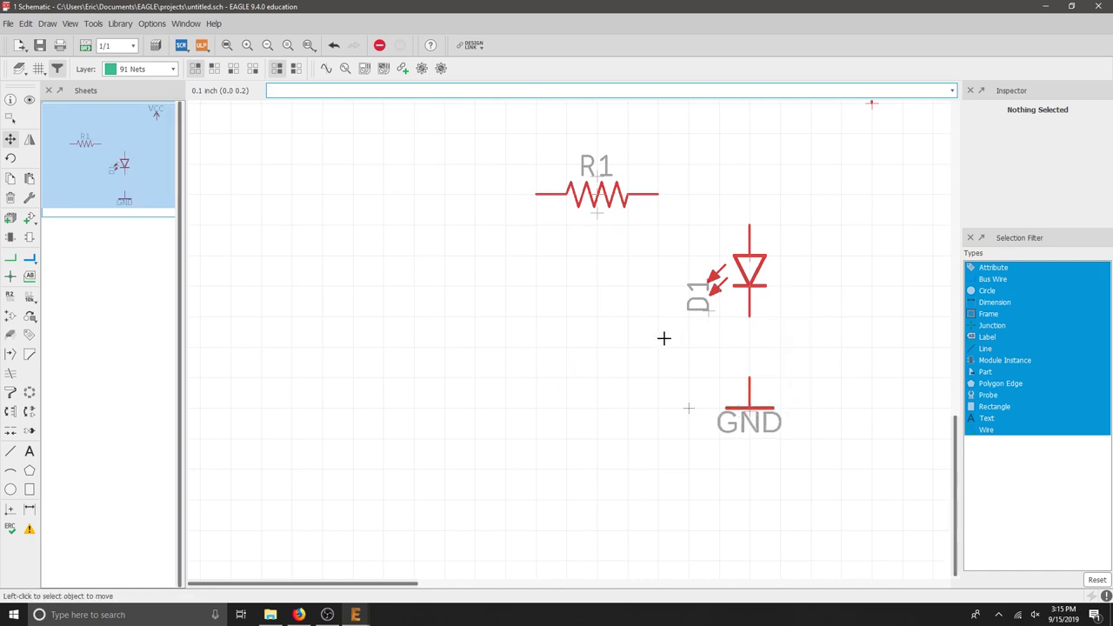
# Move the VCC symbol to the left of R1.
pyautogui.scroll(5, 664, 338)
pyautogui.scroll(-6, 612, 366)
pyautogui.scroll(2, 745, 241)
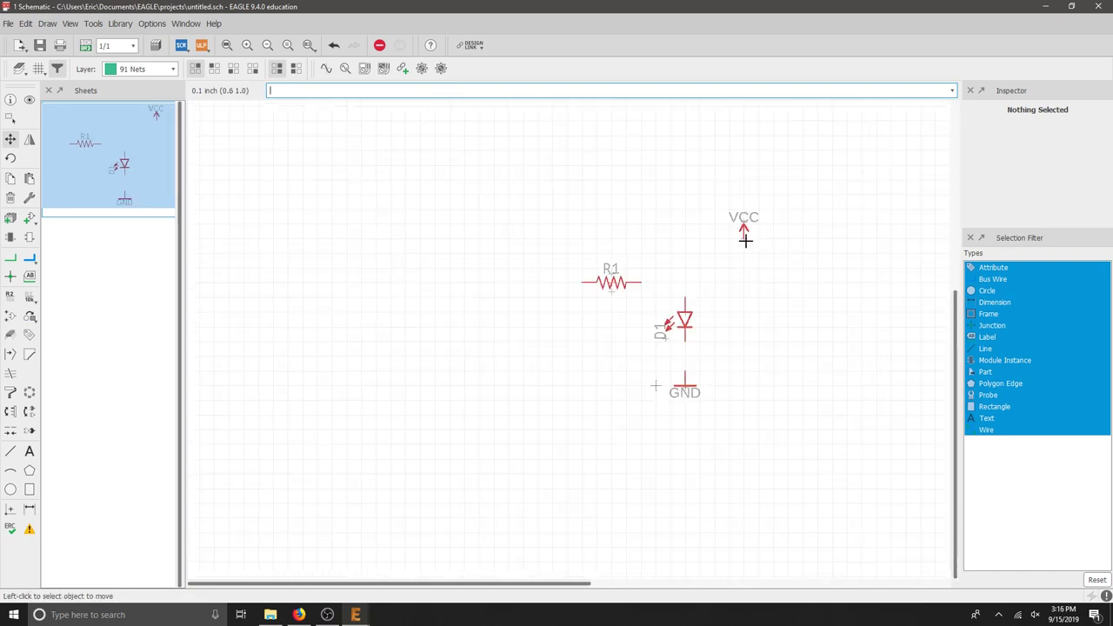
pyautogui.click(743, 237)
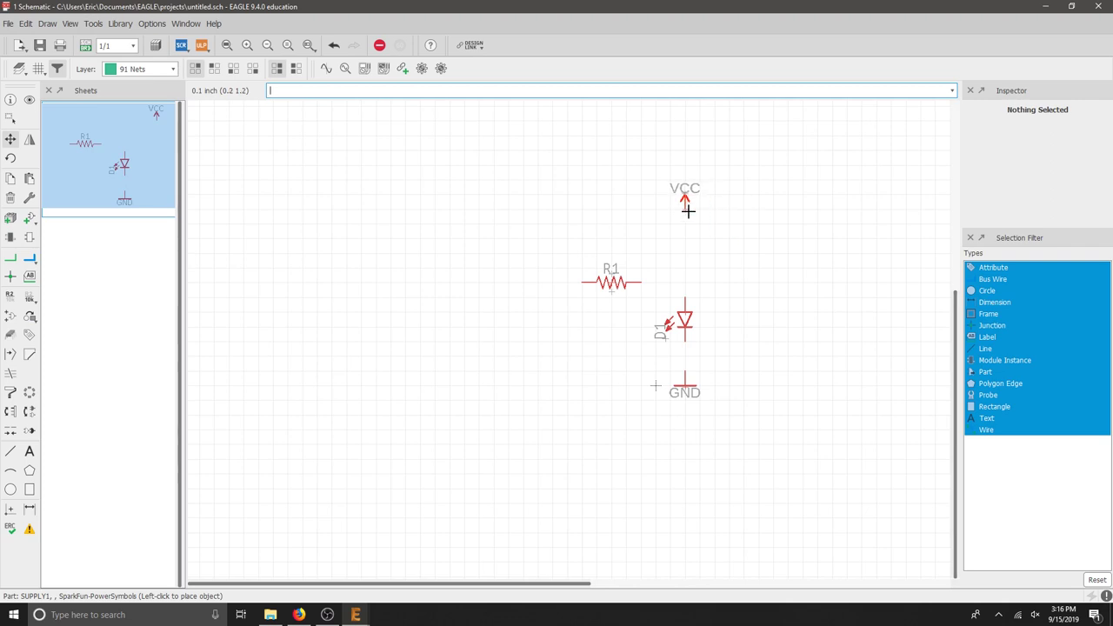
pyautogui.click(538, 269)
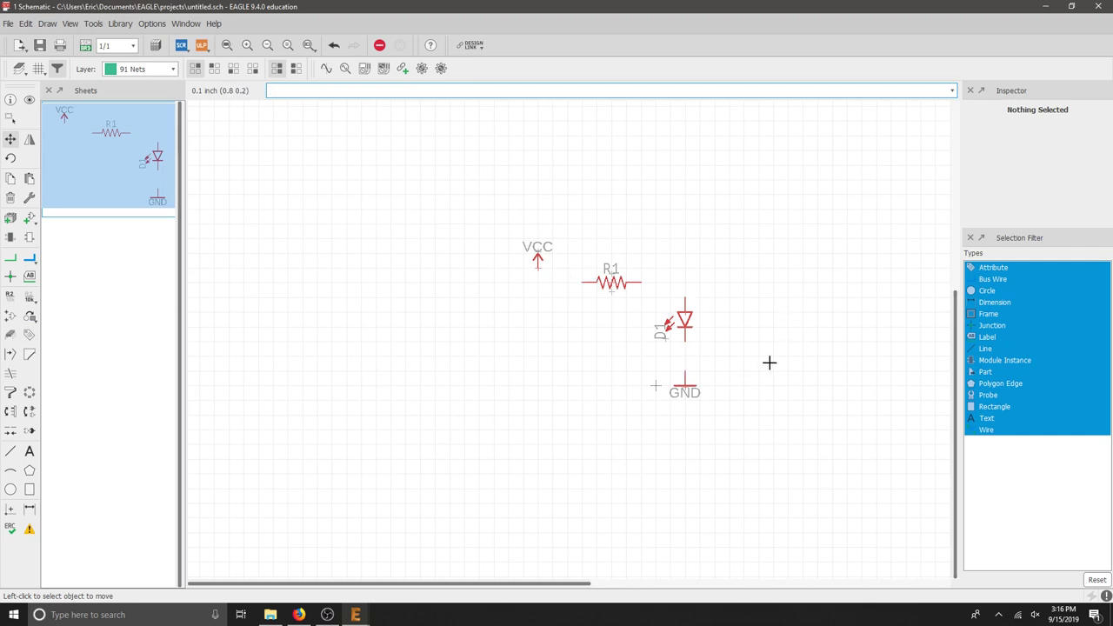
# Draw a net from VCC's pin, bending down then across, to R1's left pin.
pyautogui.click(11, 259)
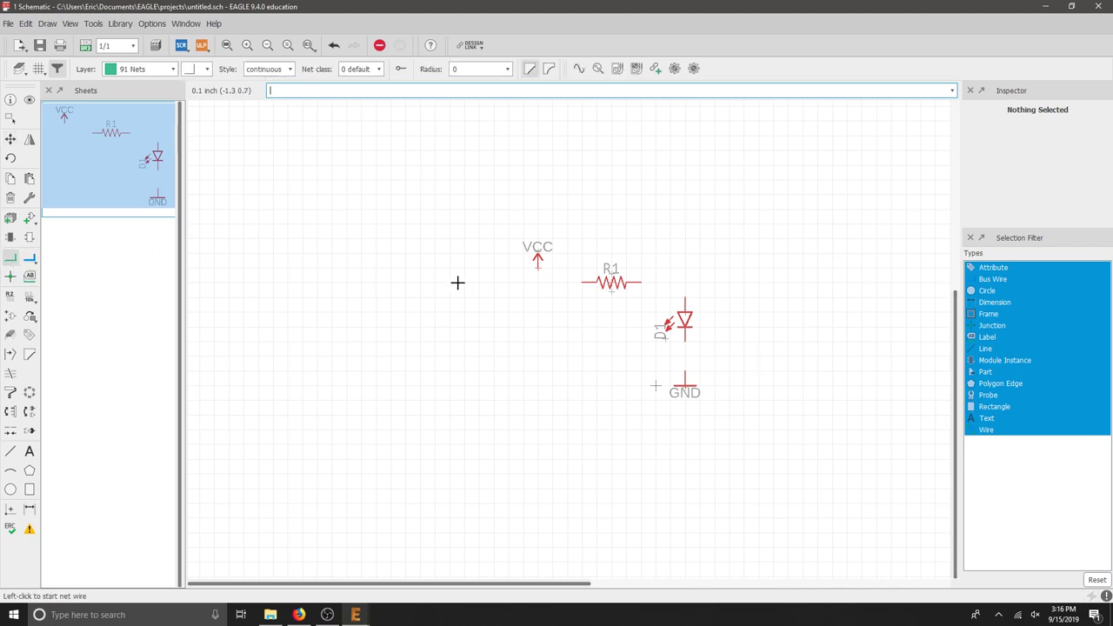
pyautogui.scroll(-1, 574, 269)
pyautogui.scroll(3, 583, 271)
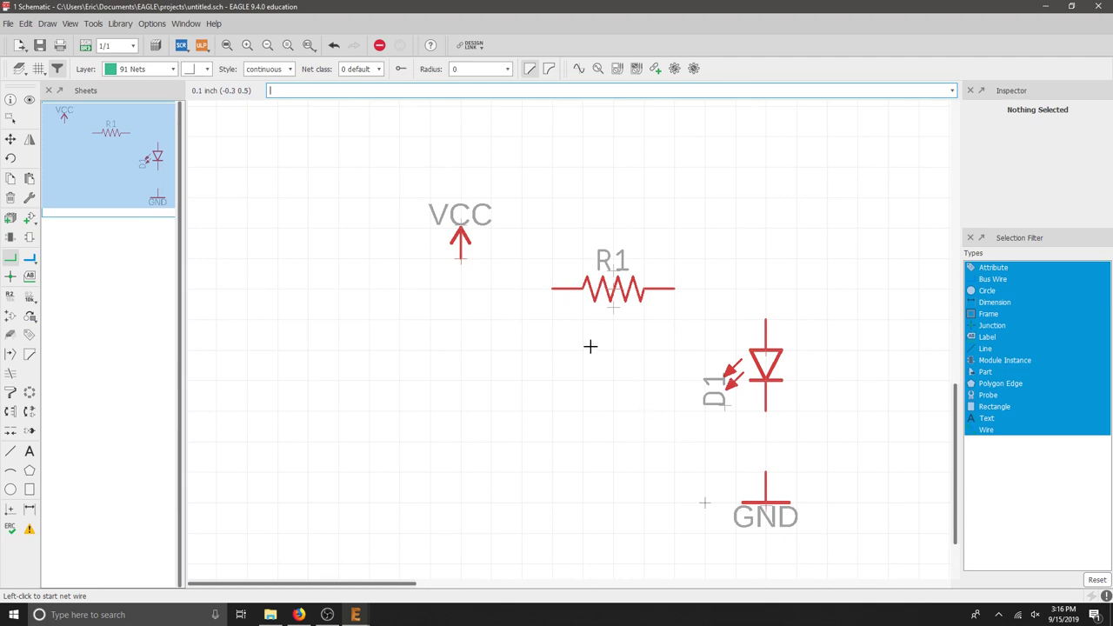
pyautogui.click(460, 258)
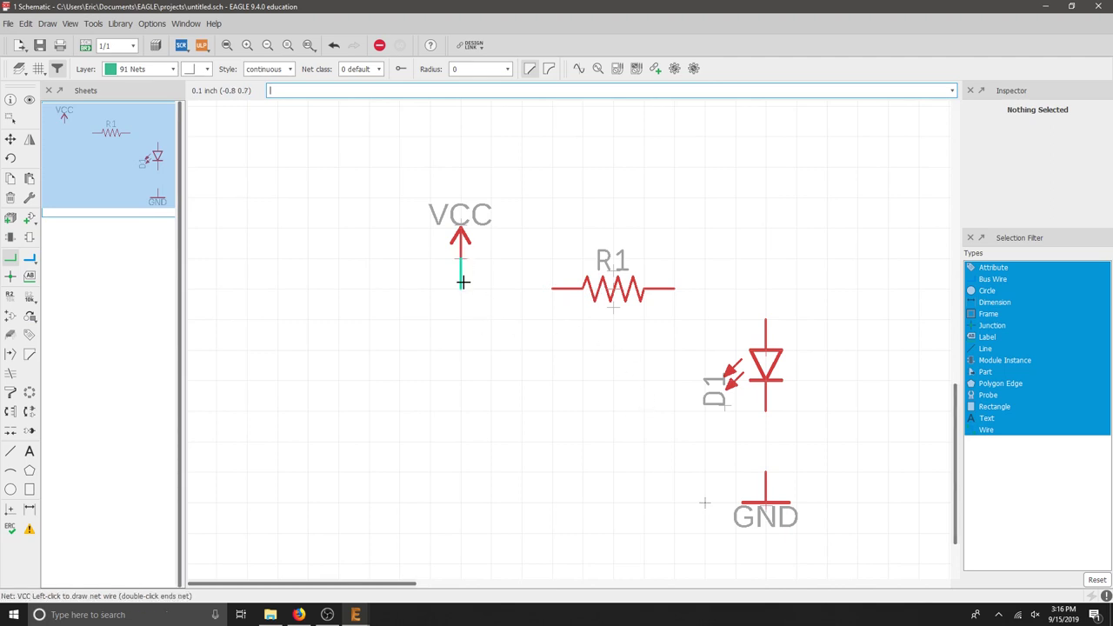
pyautogui.rightClick(491, 284)
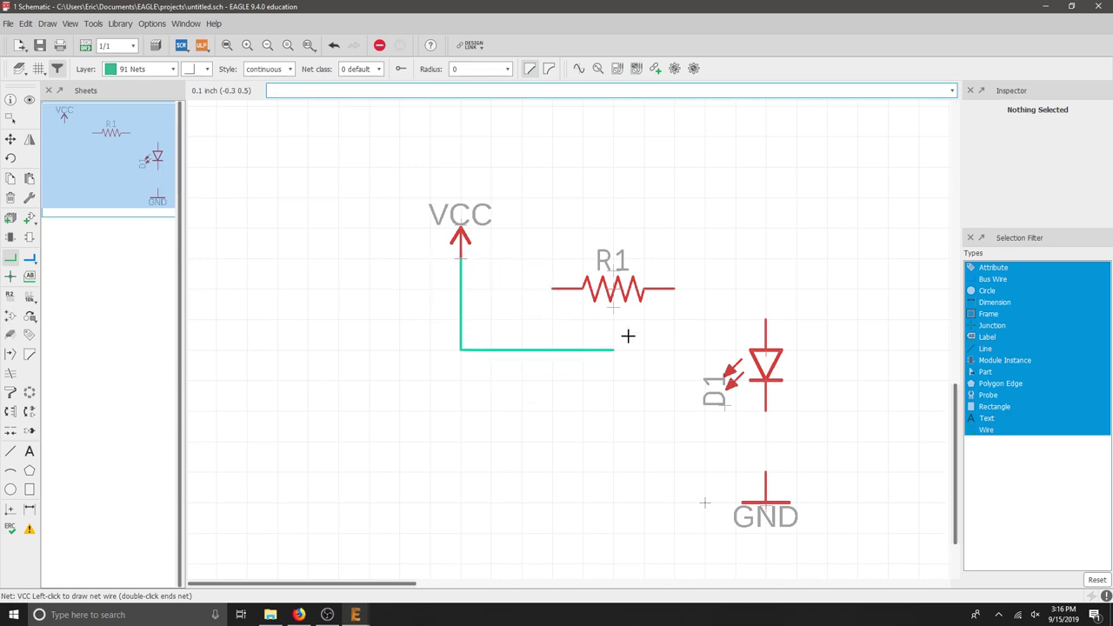
pyautogui.rightClick(566, 280)
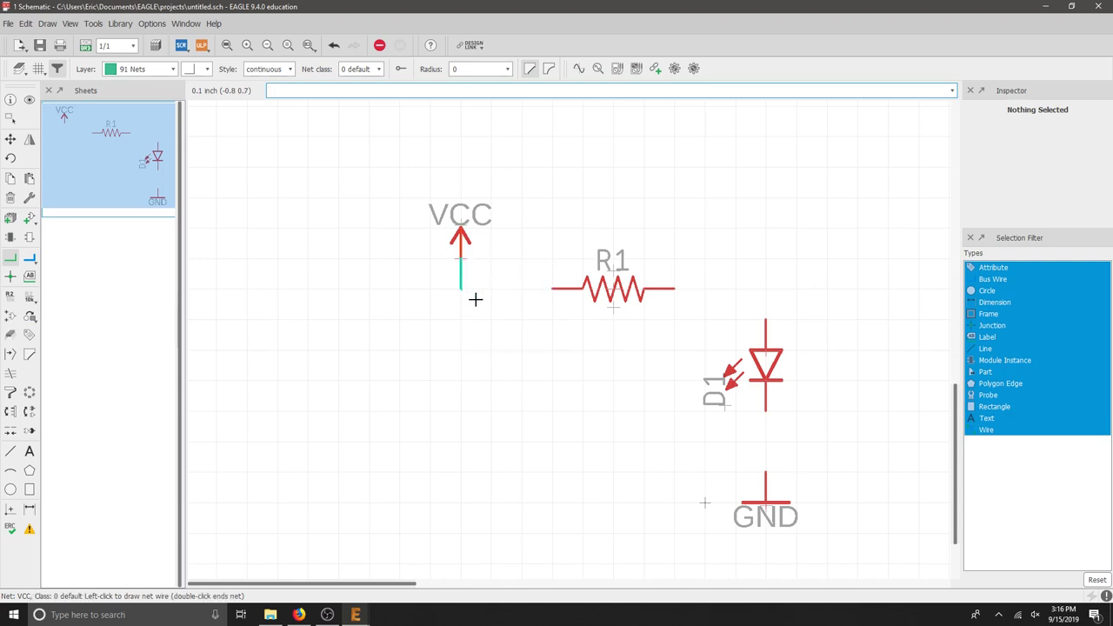
pyautogui.click(551, 288)
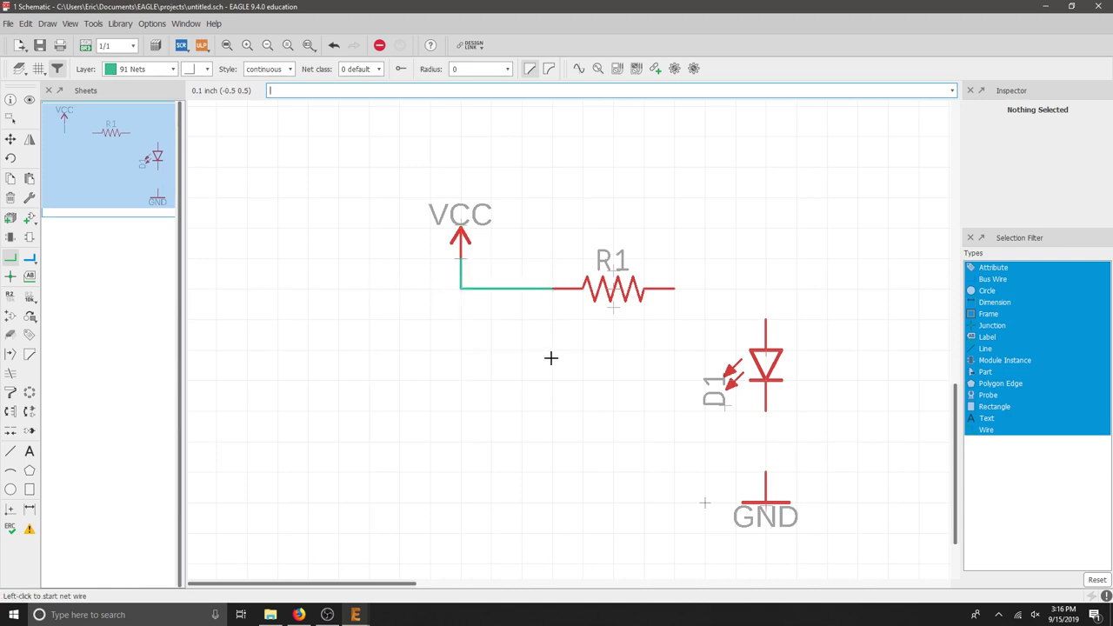
# Connect R1's right pin to D1's anode and D1's cathode to GND with nets.
pyautogui.click(675, 288)
pyautogui.click(766, 315)
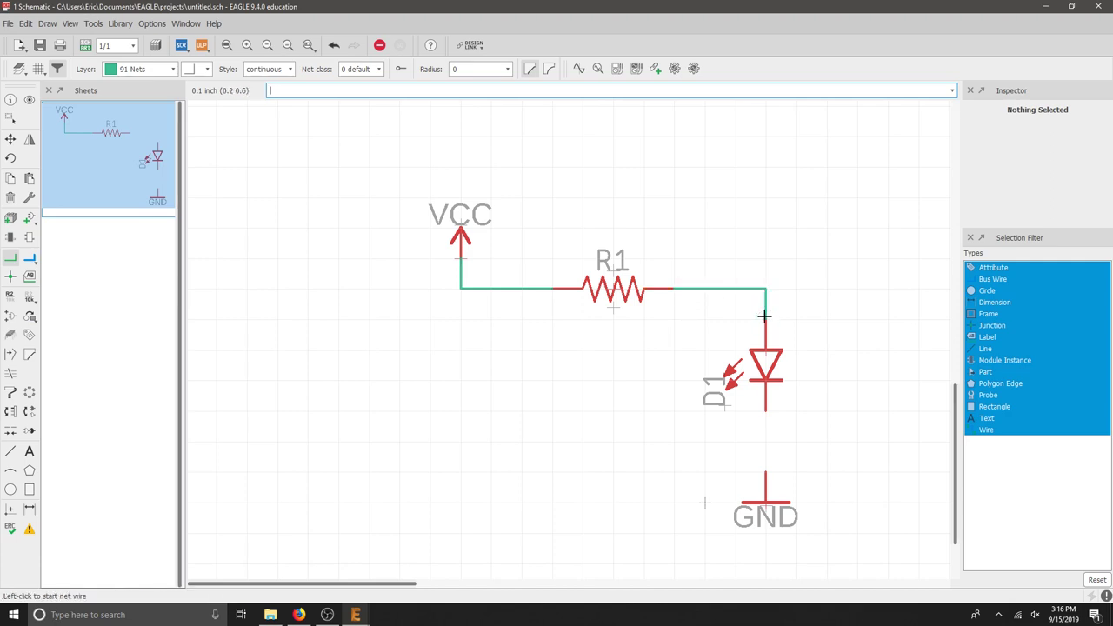
pyautogui.click(765, 411)
pyautogui.click(765, 473)
pyautogui.moveTo(829, 383); pyautogui.dragTo(593, 391, button='middle')
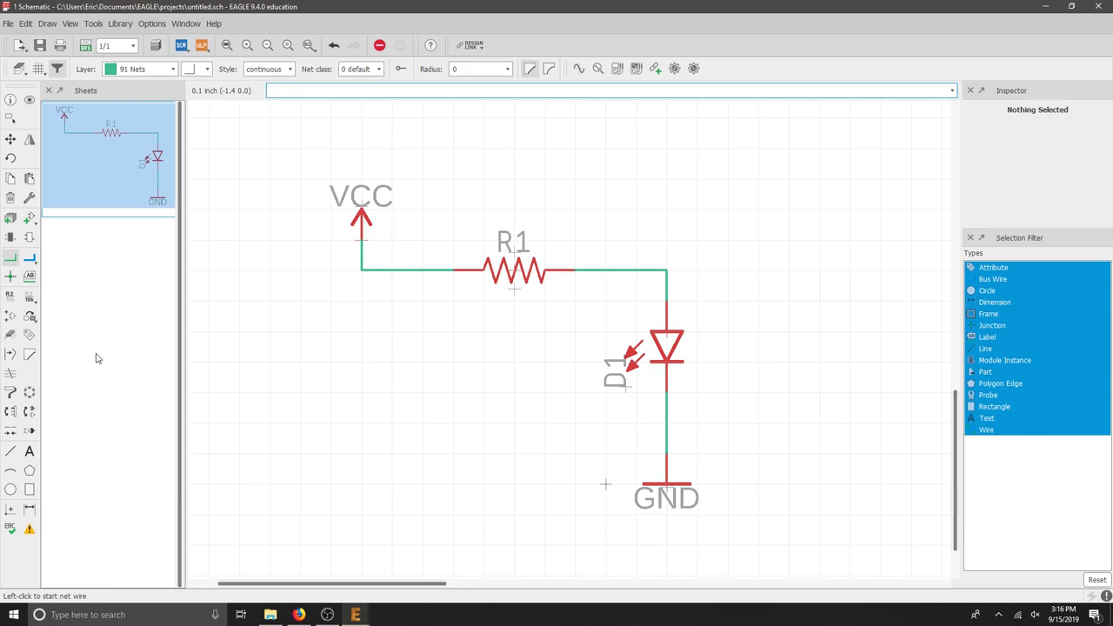
# Set resistor R1's value to 220 with the Value tool.
pyautogui.click(29, 300)
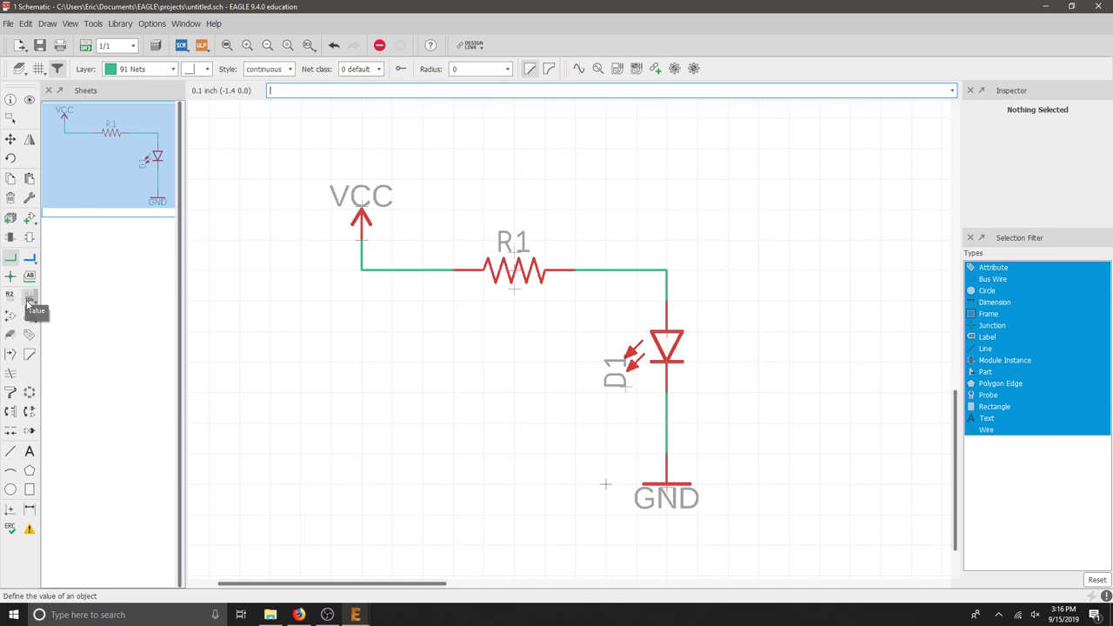
pyautogui.click(29, 300)
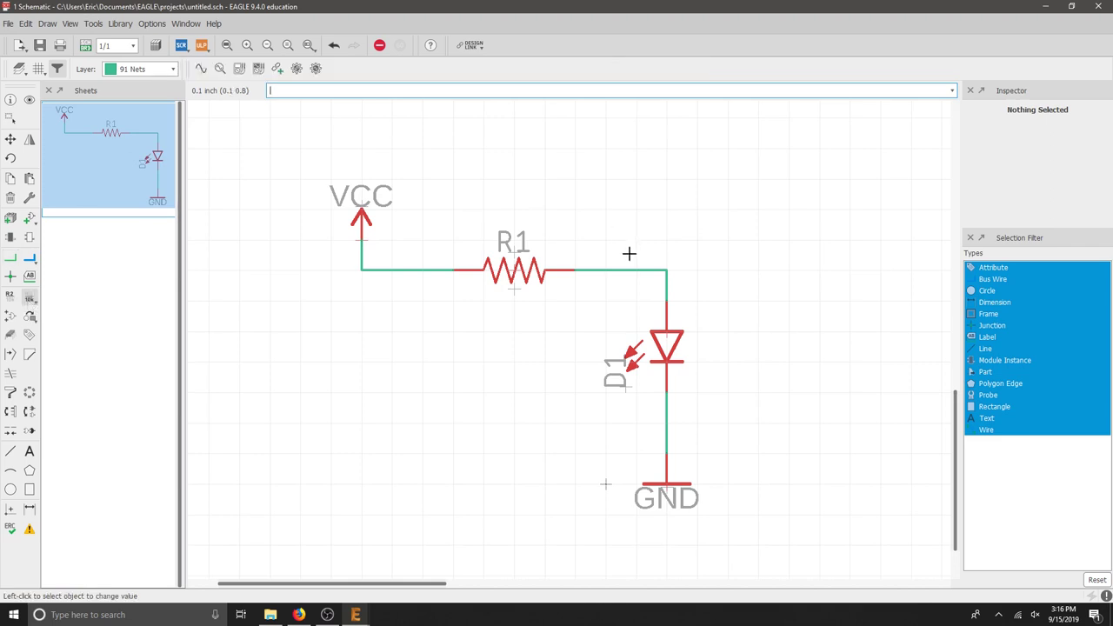
pyautogui.click(514, 271)
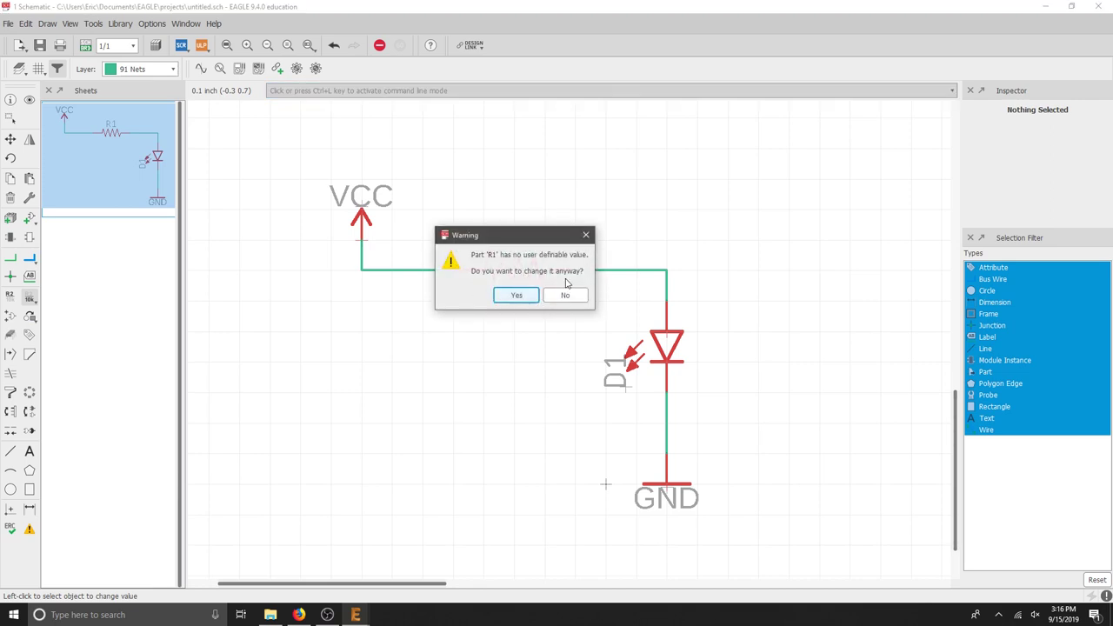
pyautogui.click(517, 296)
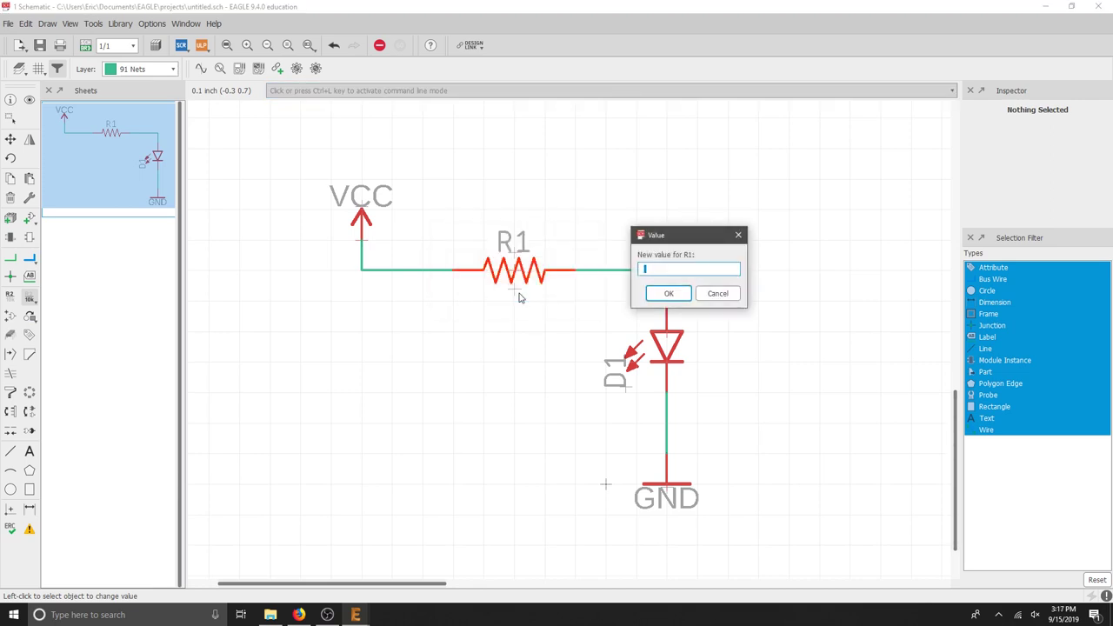
pyautogui.write('220')
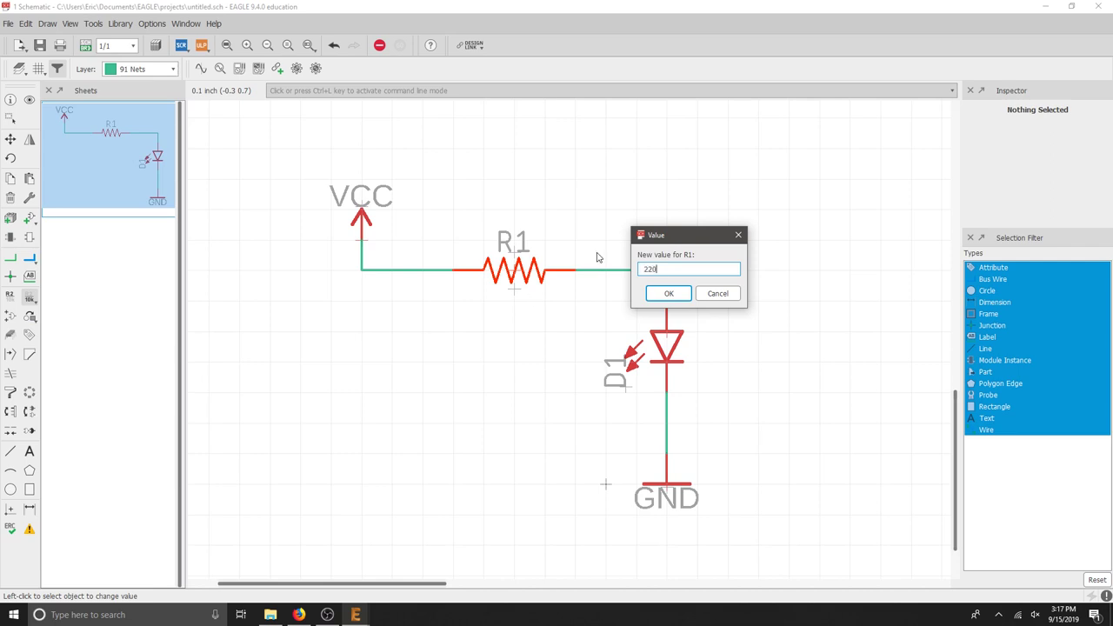
pyautogui.click(669, 293)
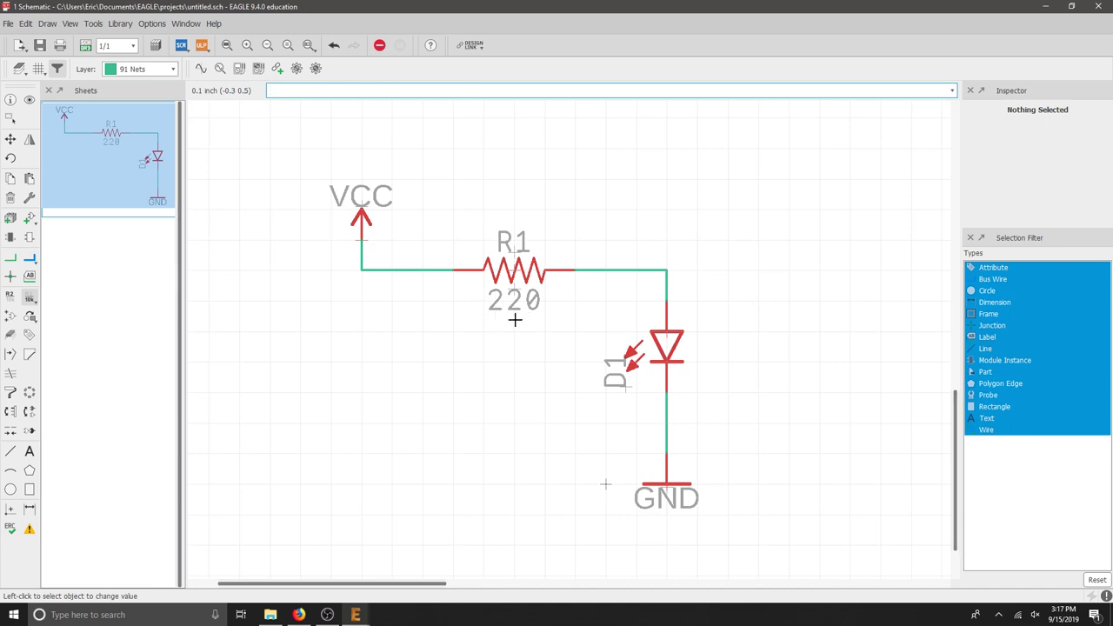
# Set the LED D1's value to GRN.
pyautogui.click(666, 332)
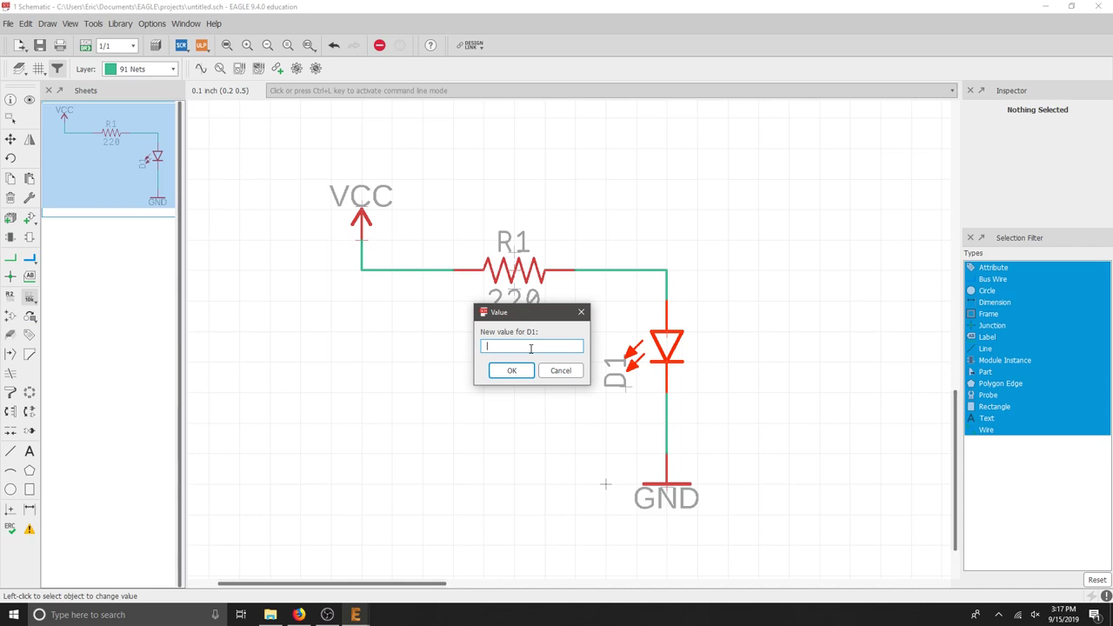
pyautogui.write('GRN')
pyautogui.click(512, 371)
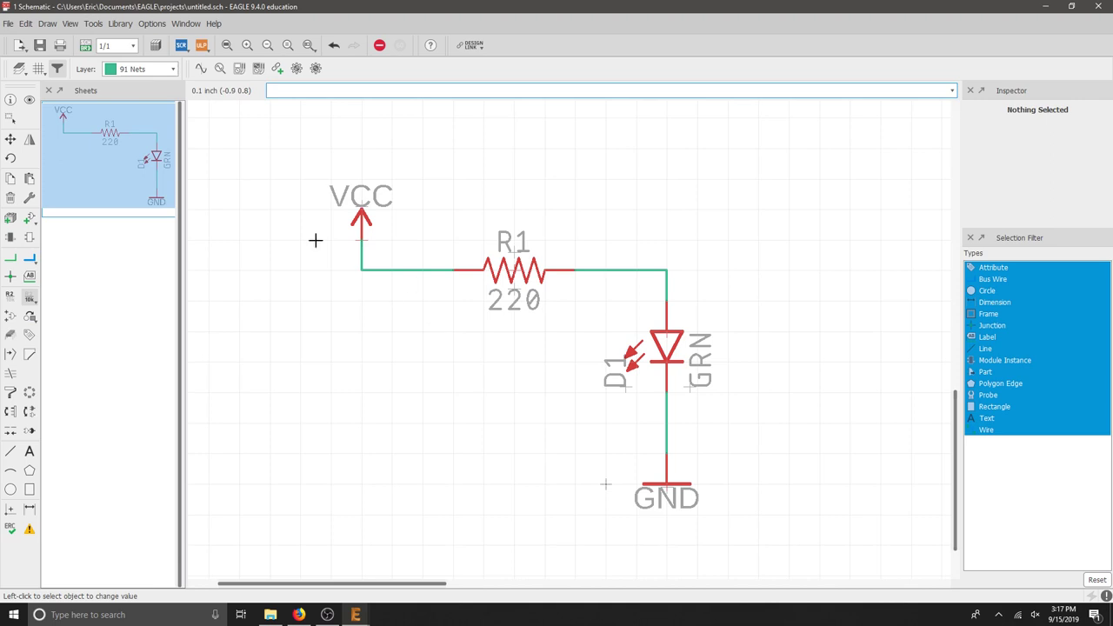
pyautogui.click(10, 25)
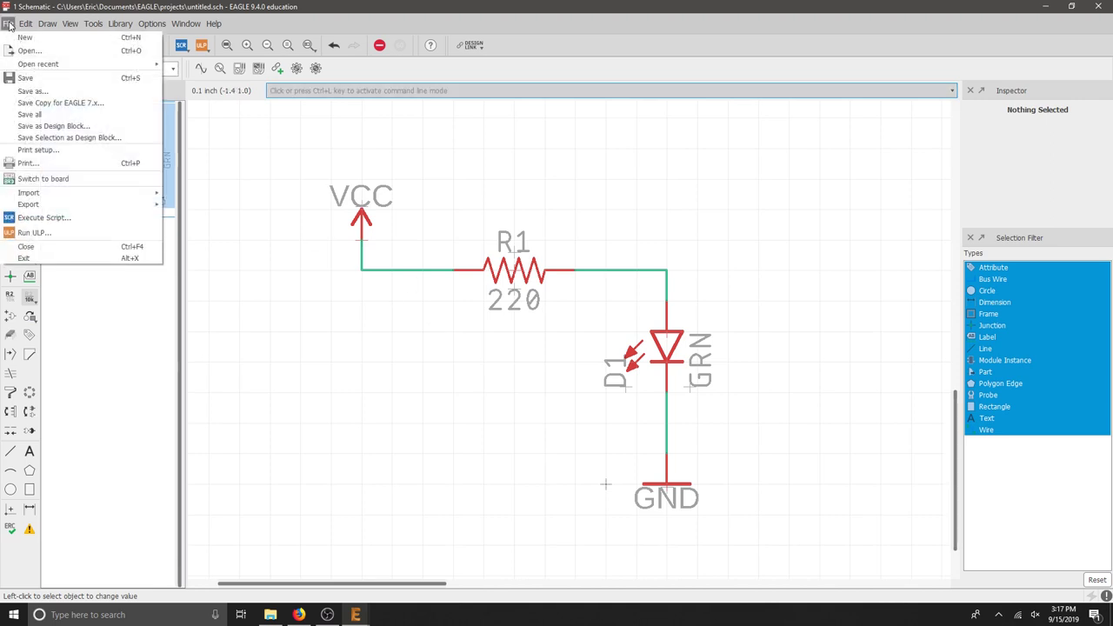
pyautogui.moveTo(122, 205)
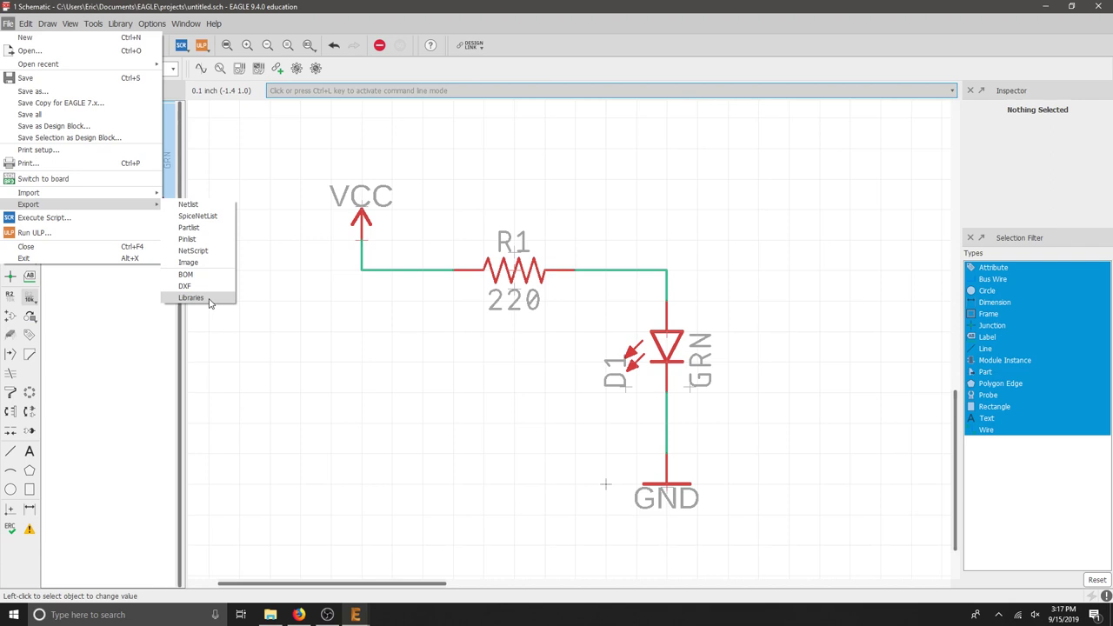
pyautogui.click(269, 319)
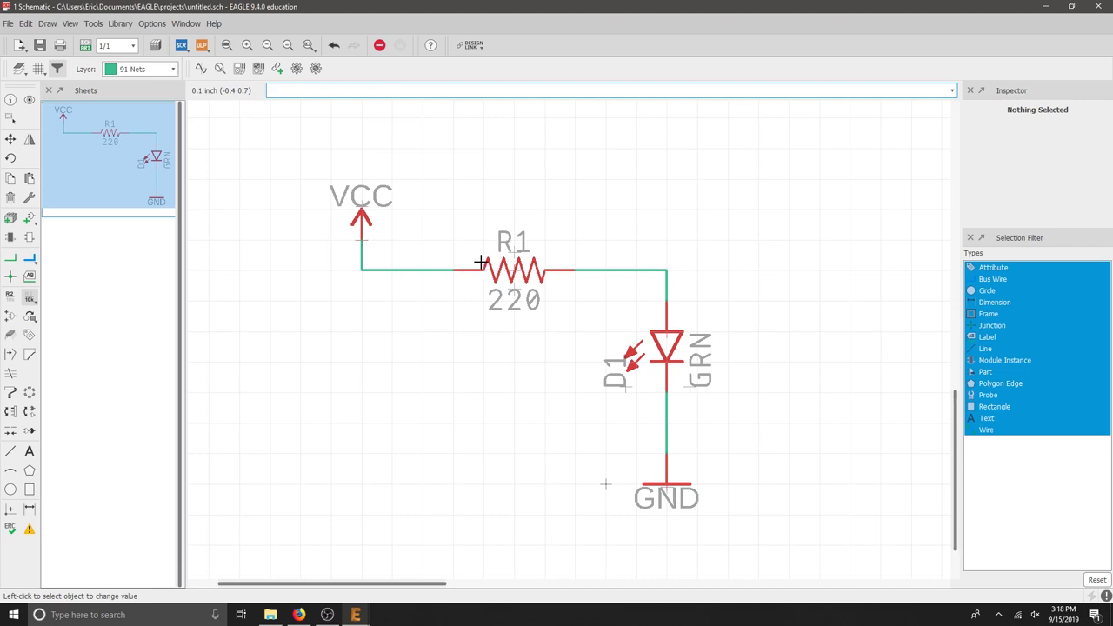
# Save the untitled schematic as wk1test.sch in the EAGLE projects folder.
pyautogui.click(10, 26)
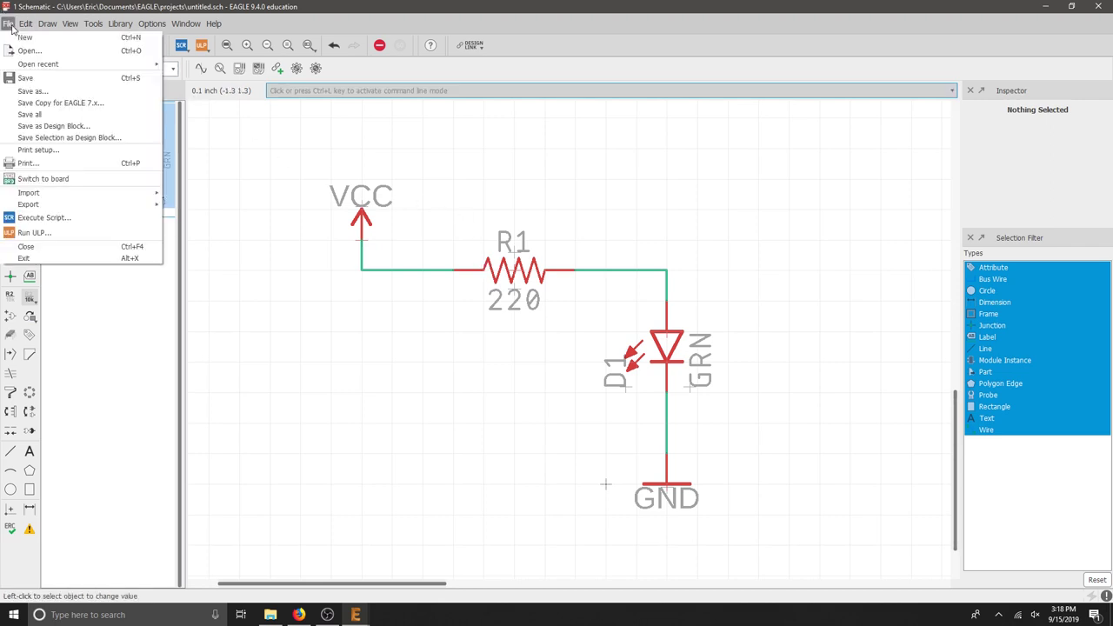
pyautogui.click(26, 77)
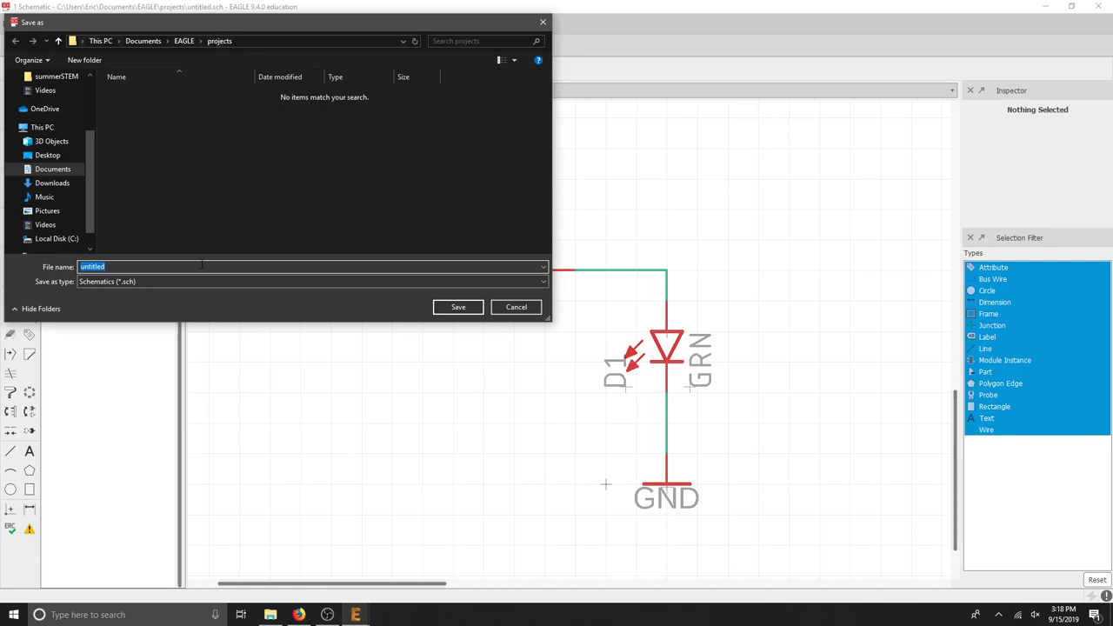
pyautogui.write('wk1terst')
pyautogui.click(454, 308)
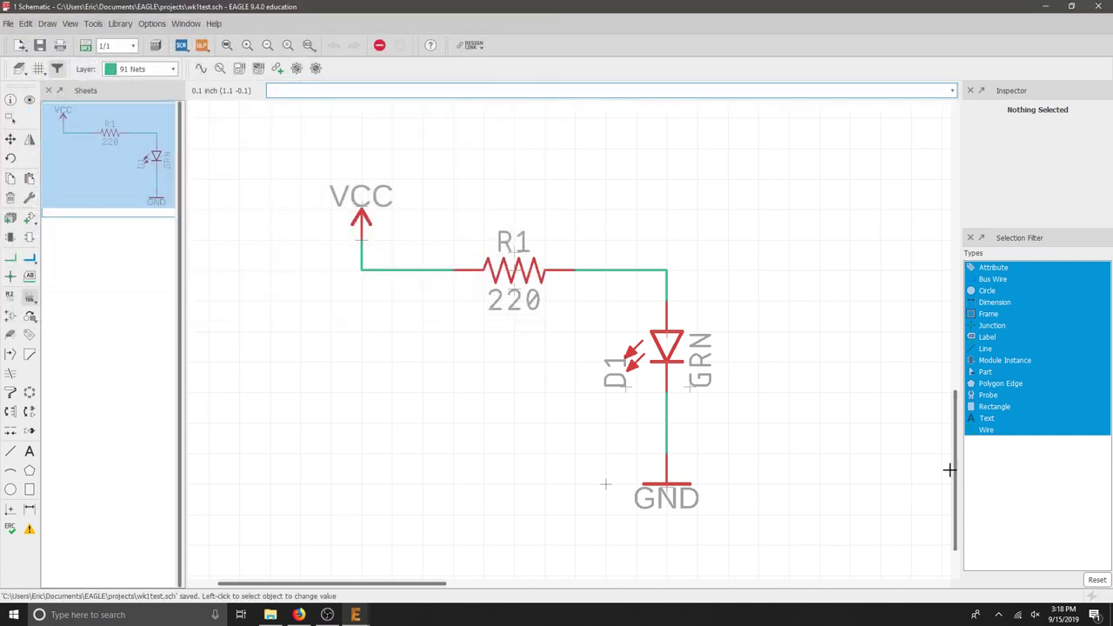